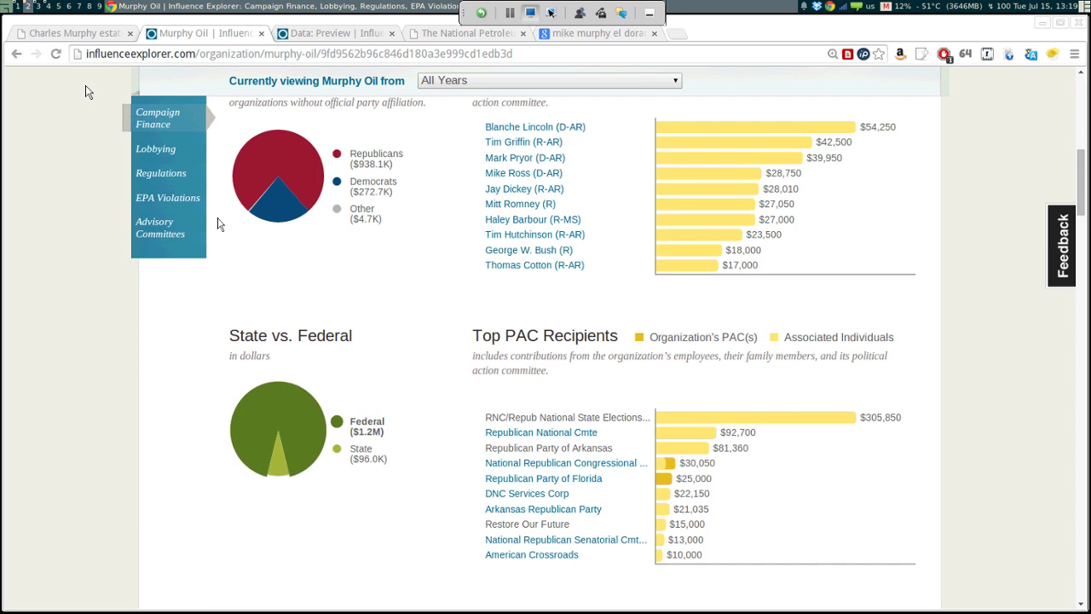
Step: Examine Murphy Oil's campaign finance charts: party split, top recipients, state versus federal, and top PAC recipients
{"action": "scroll", "coordinate": [175, 179], "scroll_direction": "down", "scroll_amount": 1}
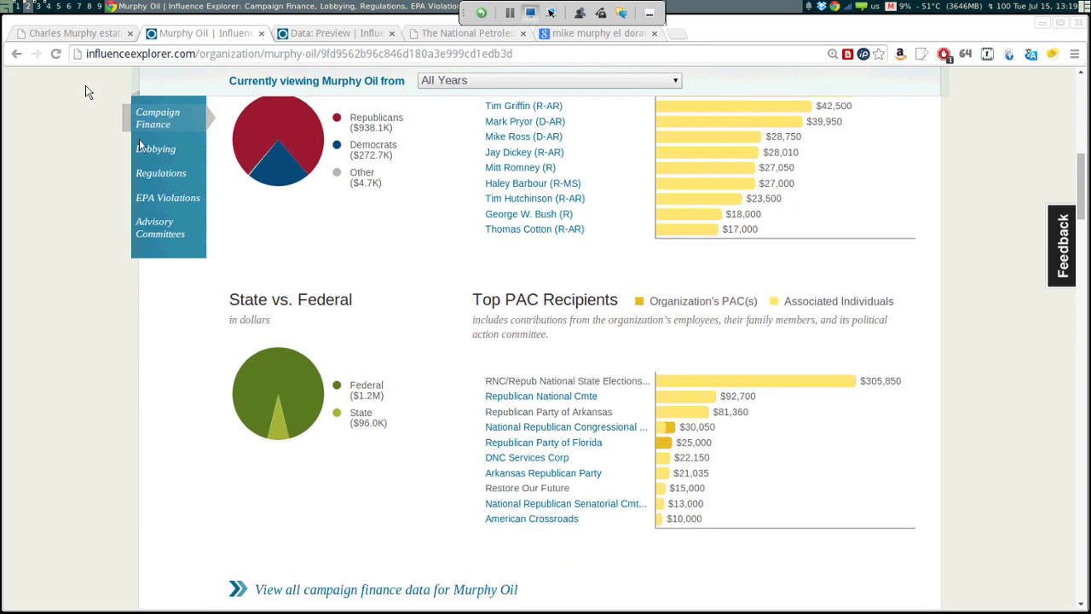
{"action": "scroll", "coordinate": [149, 153], "scroll_direction": "up", "scroll_amount": 3}
{"action": "scroll", "coordinate": [140, 145], "scroll_direction": "up", "scroll_amount": 3}
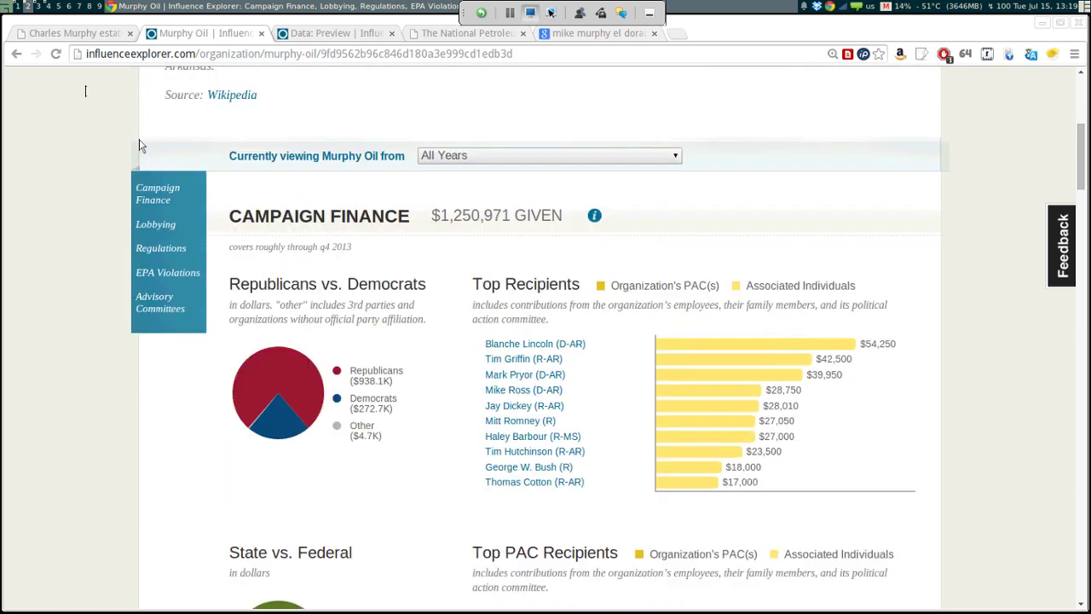
{"action": "scroll", "coordinate": [141, 145], "scroll_direction": "down", "scroll_amount": 2}
{"action": "scroll", "coordinate": [140, 145], "scroll_direction": "down", "scroll_amount": 2}
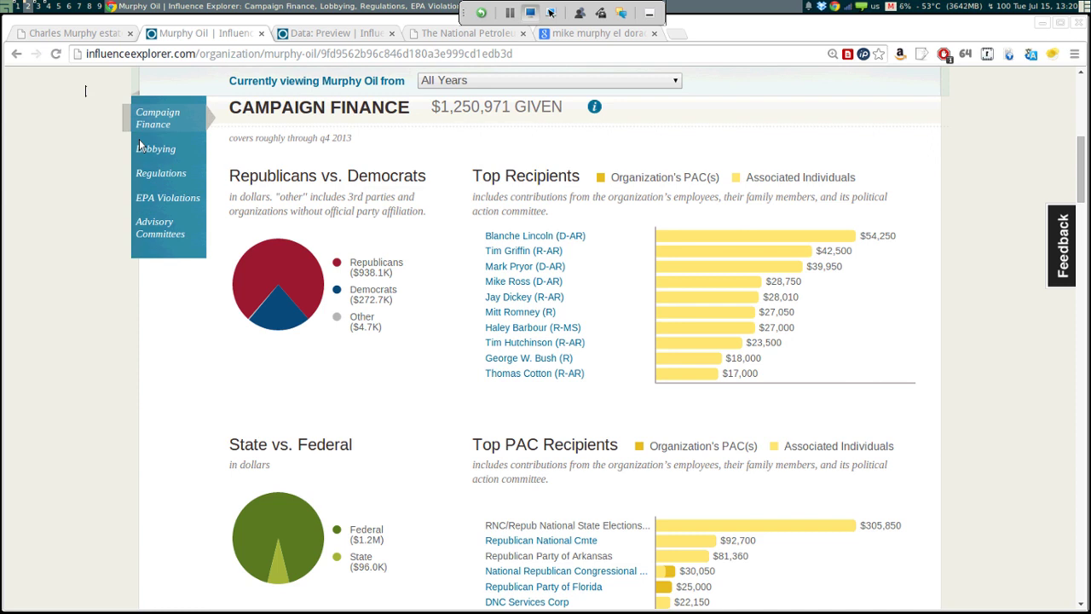
{"action": "scroll", "coordinate": [141, 145], "scroll_direction": "down", "scroll_amount": 3}
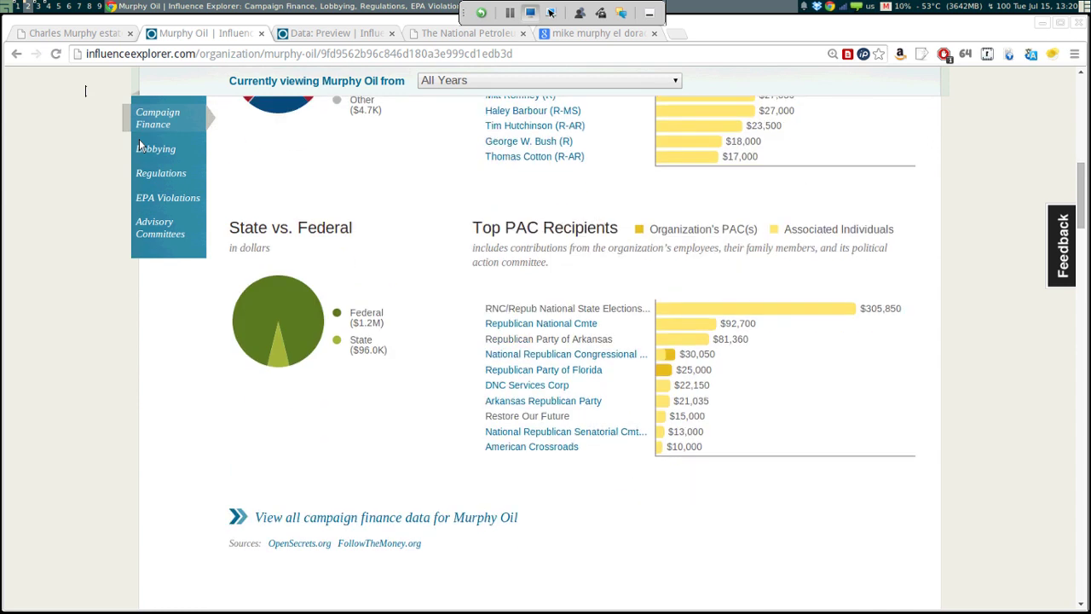
{"action": "scroll", "coordinate": [141, 145], "scroll_direction": "up", "scroll_amount": 2}
{"action": "scroll", "coordinate": [141, 145], "scroll_direction": "down", "scroll_amount": 3}
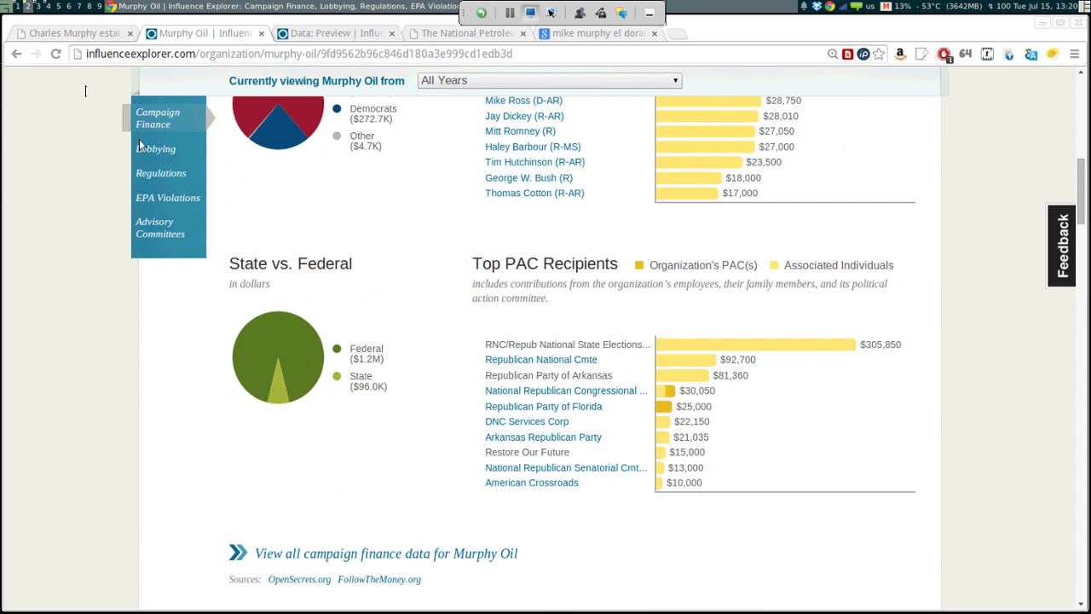
{"action": "scroll", "coordinate": [141, 144], "scroll_direction": "up", "scroll_amount": 2}
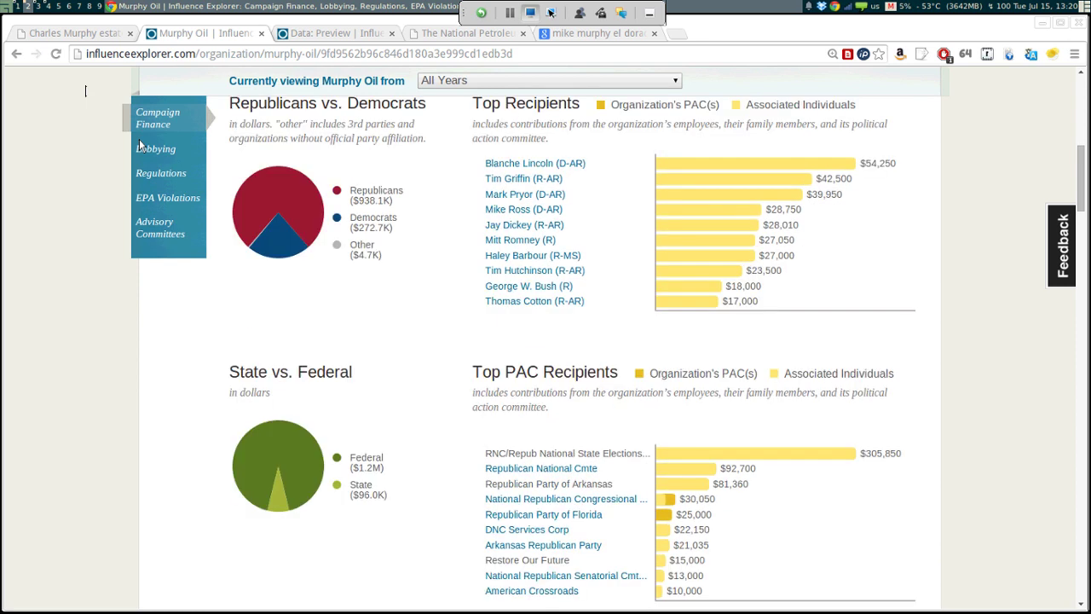
{"action": "scroll", "coordinate": [141, 145], "scroll_direction": "up", "scroll_amount": 1}
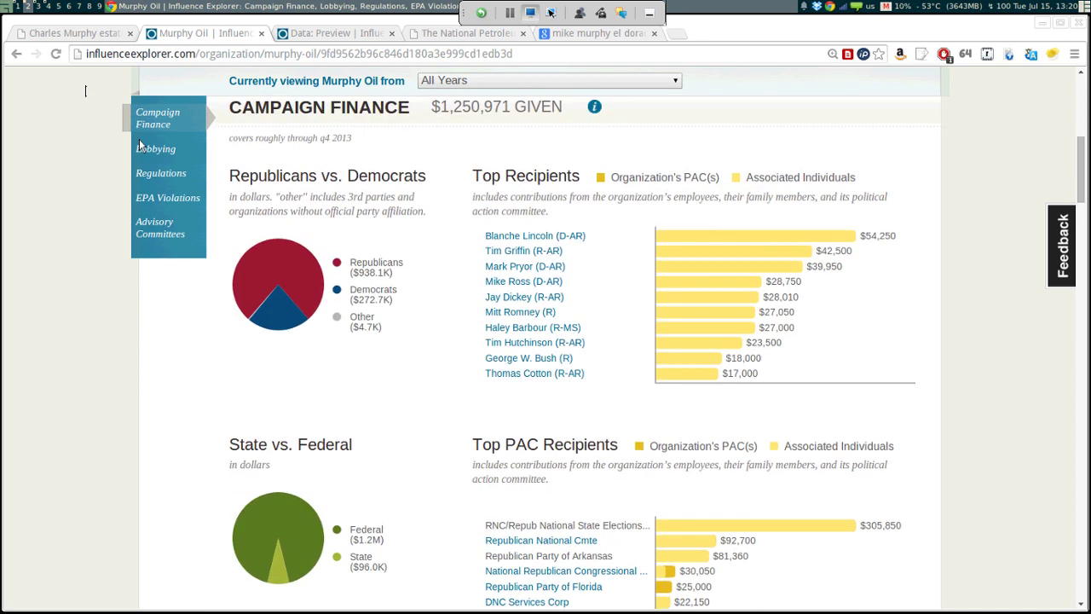
{"action": "scroll", "coordinate": [140, 145], "scroll_direction": "up", "scroll_amount": 1}
{"action": "scroll", "coordinate": [141, 146], "scroll_direction": "down", "scroll_amount": 4}
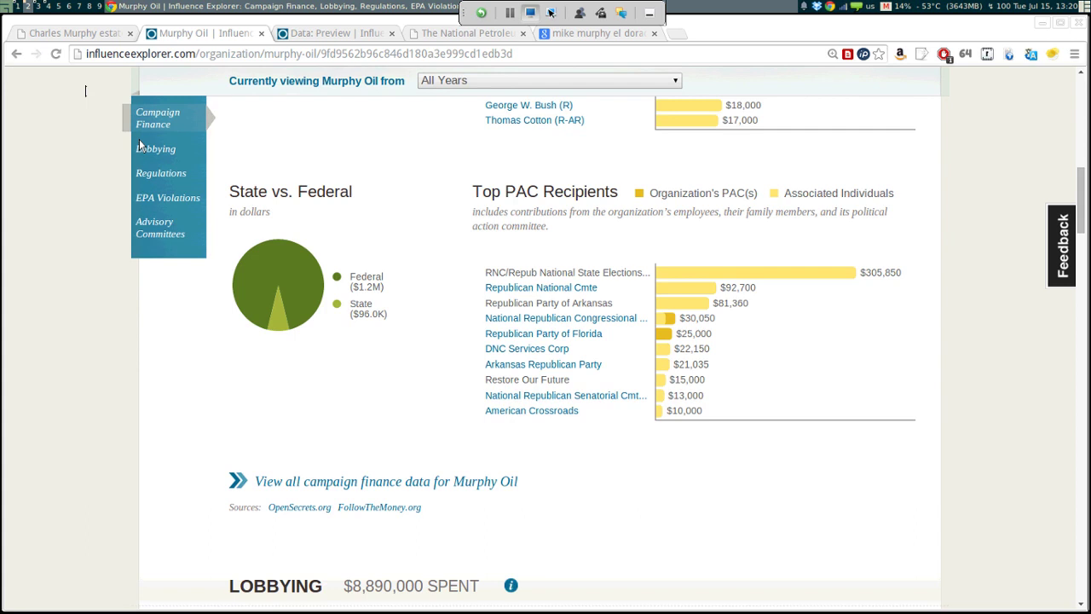
{"action": "scroll", "coordinate": [141, 145], "scroll_direction": "down", "scroll_amount": 1}
{"action": "scroll", "coordinate": [286, 289], "scroll_direction": "up", "scroll_amount": 1}
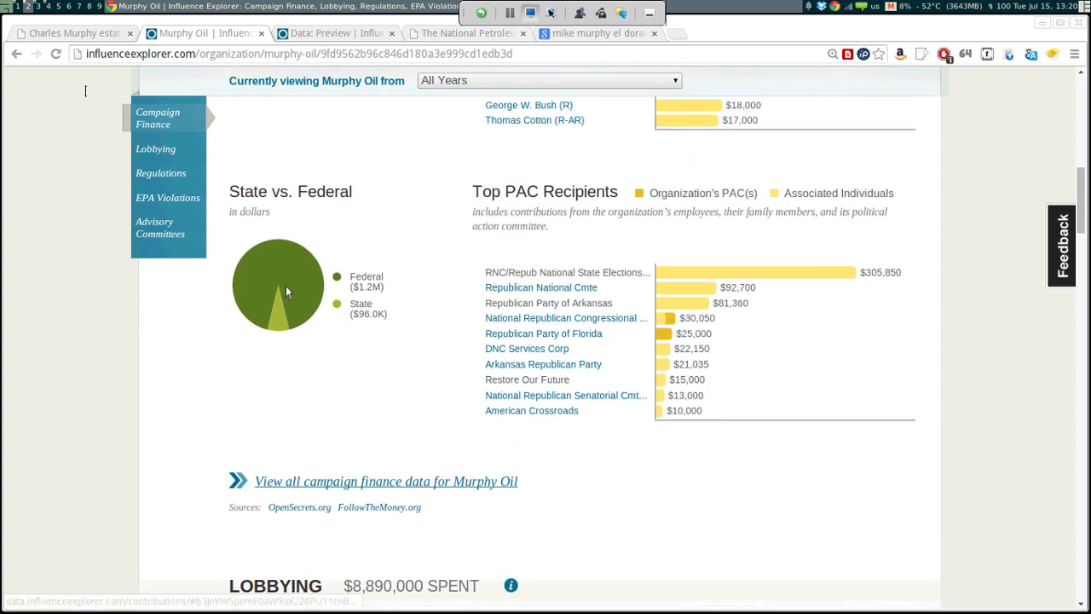
{"action": "scroll", "coordinate": [375, 381], "scroll_direction": "up", "scroll_amount": 3}
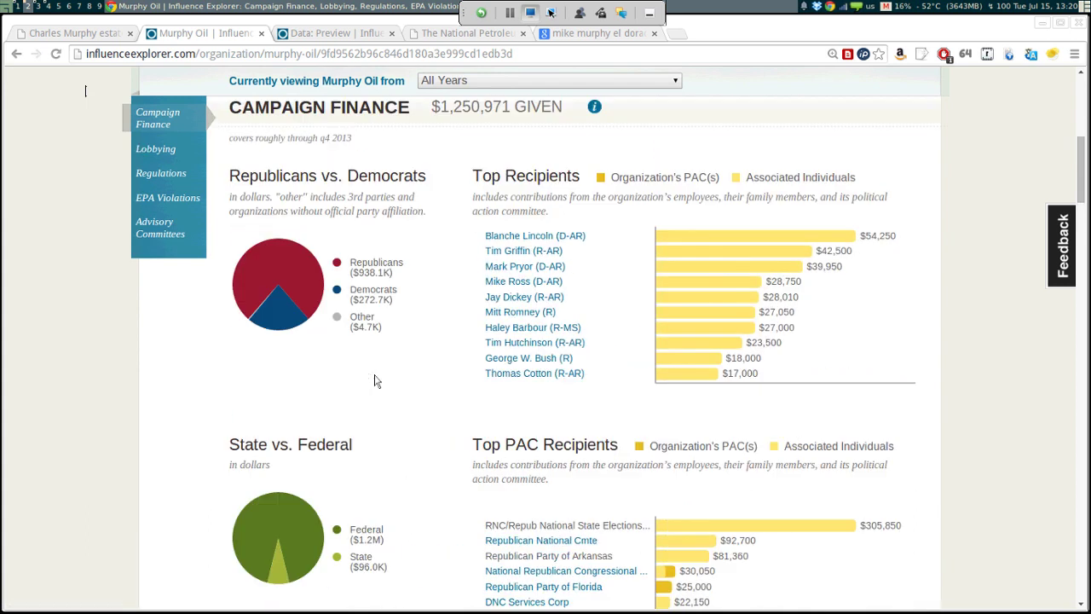
{"action": "scroll", "coordinate": [375, 381], "scroll_direction": "down", "scroll_amount": 2}
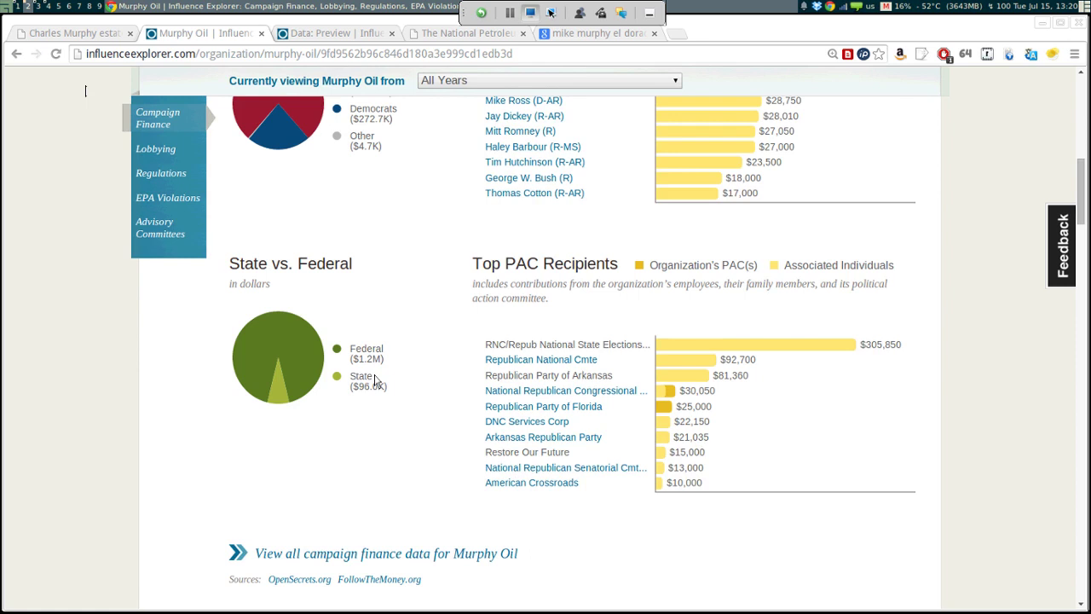
Step: Open the full campaign finance data for Murphy Oil and bring the contribution records table into view
{"action": "scroll", "coordinate": [375, 381], "scroll_direction": "down", "scroll_amount": 1}
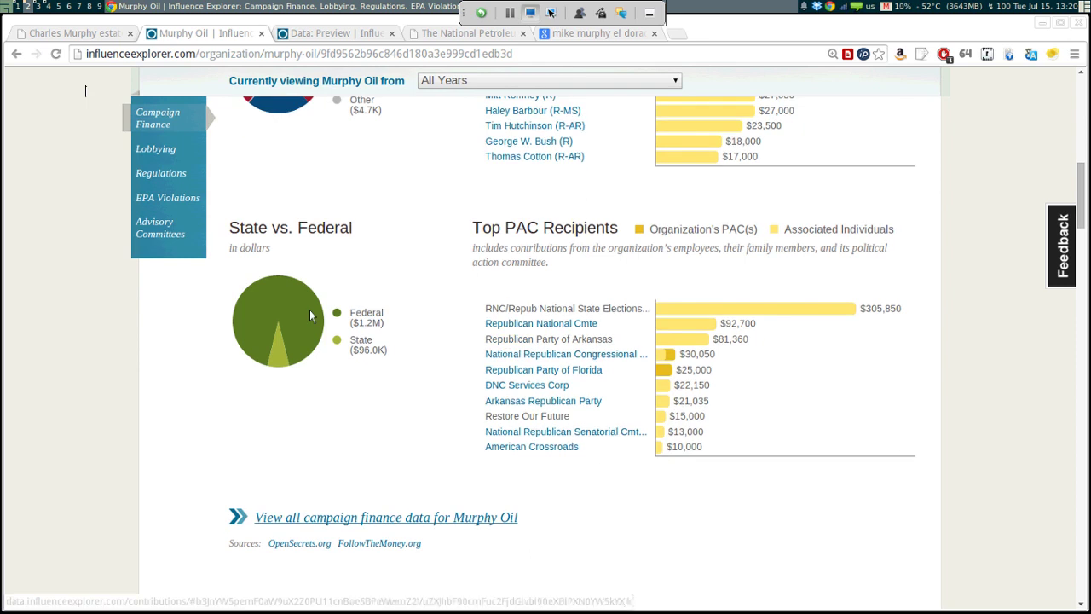
{"action": "left_click", "coordinate": [309, 315]}
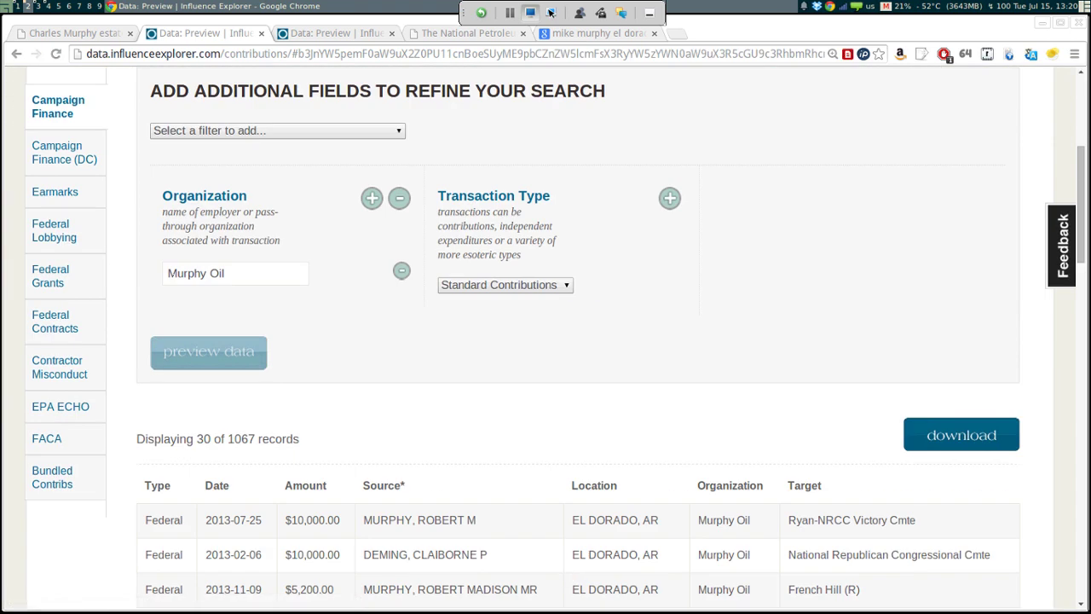
{"action": "key", "text": "Down"}
{"action": "key", "text": "Down"}
{"action": "key", "text": "Down"}
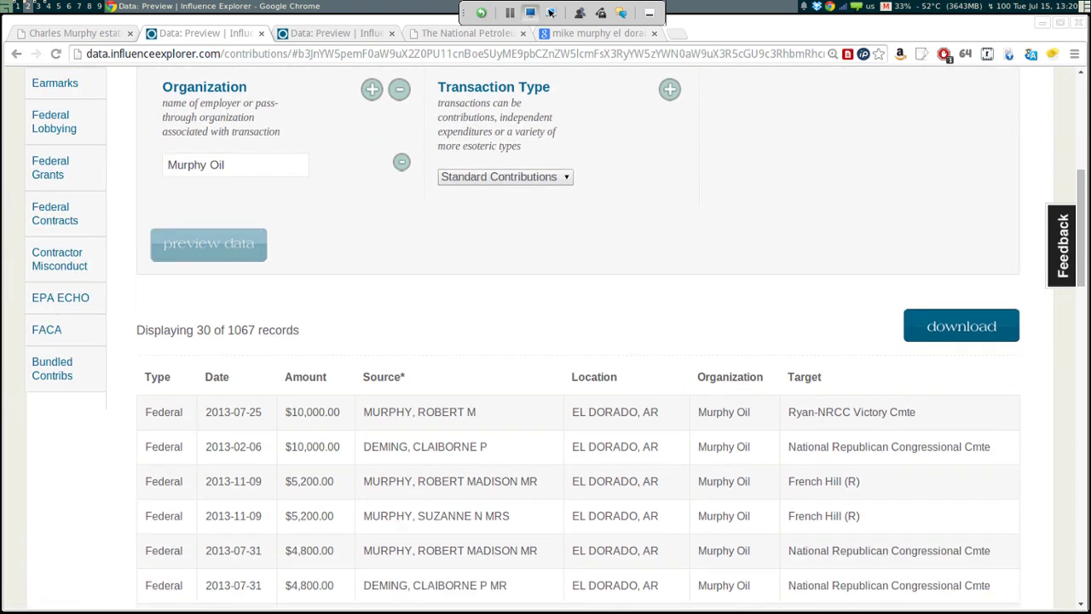
{"action": "key", "text": "Down"}
{"action": "key", "text": "Down"}
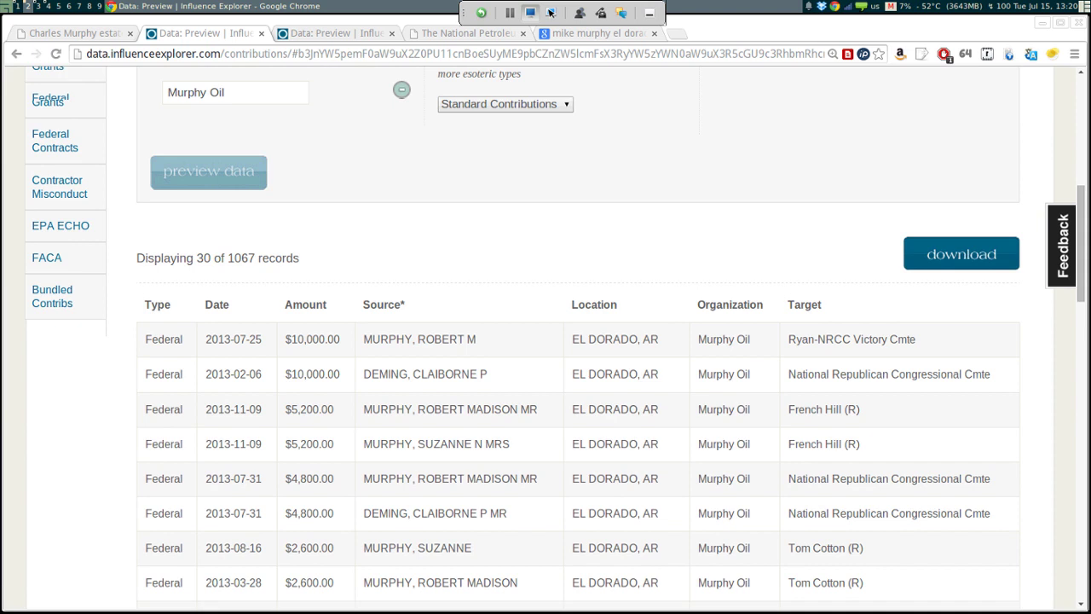
Step: Look through the listed Murphy Oil contribution records, checking their dates, amounts, sources and targets
{"action": "key", "text": "Down"}
{"action": "key", "text": "Down"}
{"action": "key", "text": "Down"}
{"action": "key", "text": "Down"}
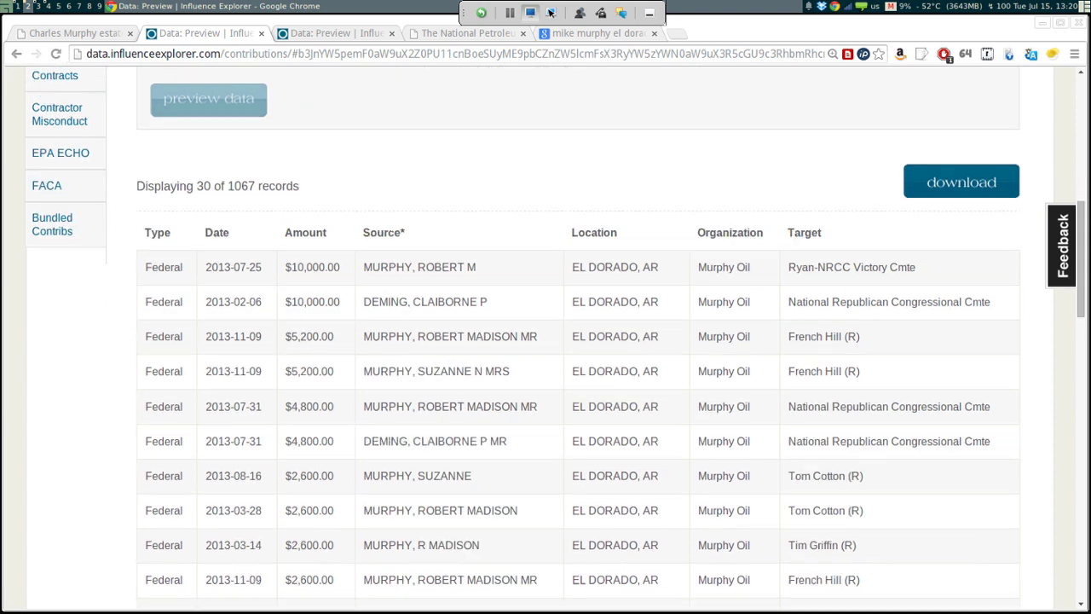
{"action": "scroll", "coordinate": [574, 580], "scroll_direction": "down", "scroll_amount": 15}
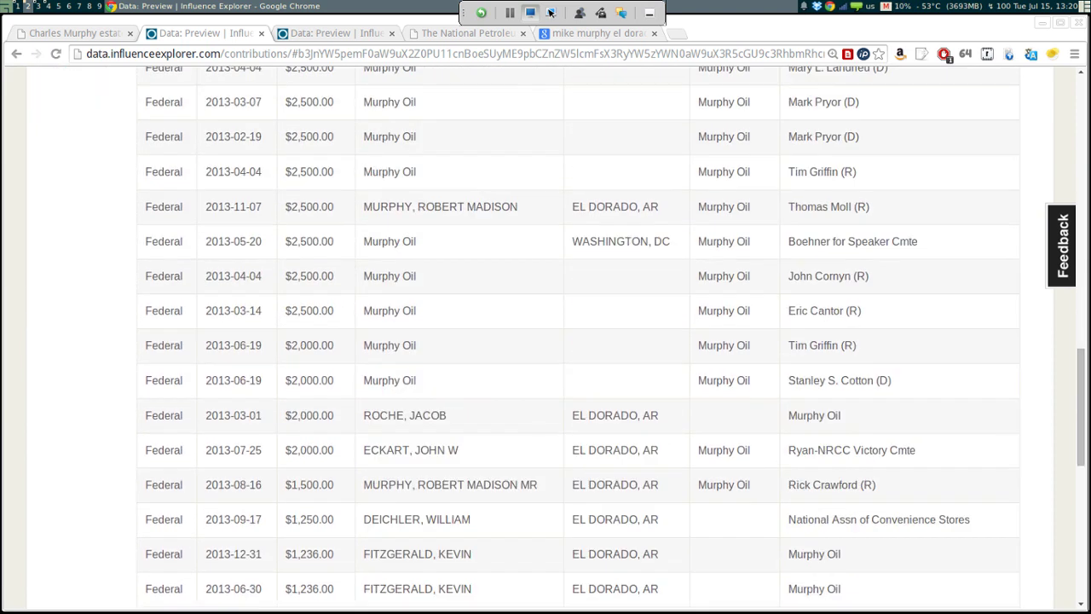
{"action": "scroll", "coordinate": [574, 580], "scroll_direction": "up", "scroll_amount": 5}
{"action": "scroll", "coordinate": [574, 580], "scroll_direction": "up", "scroll_amount": 10}
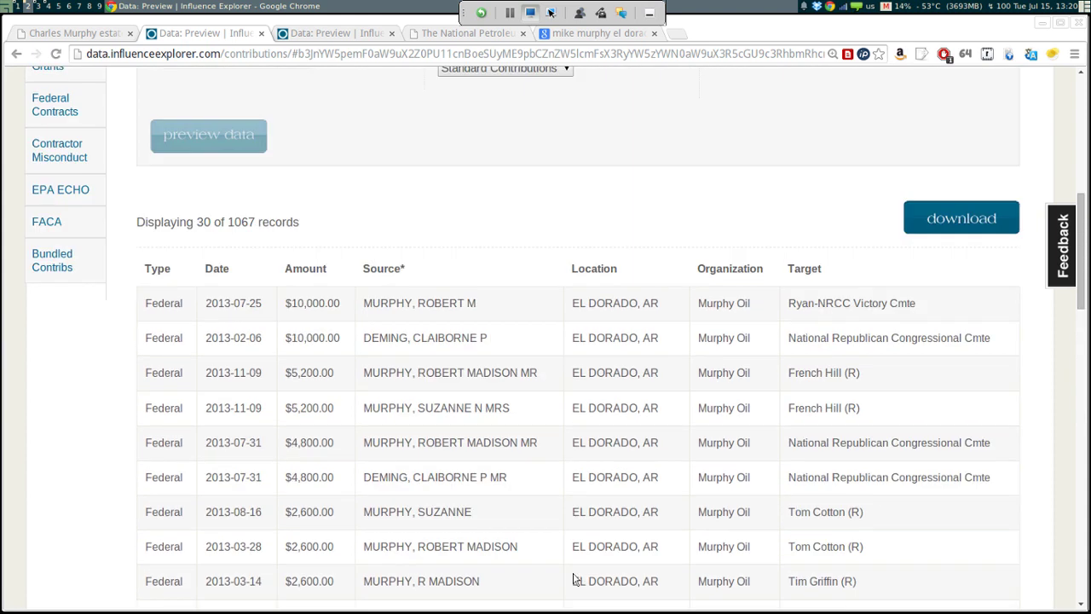
{"action": "scroll", "coordinate": [574, 580], "scroll_direction": "down", "scroll_amount": 5}
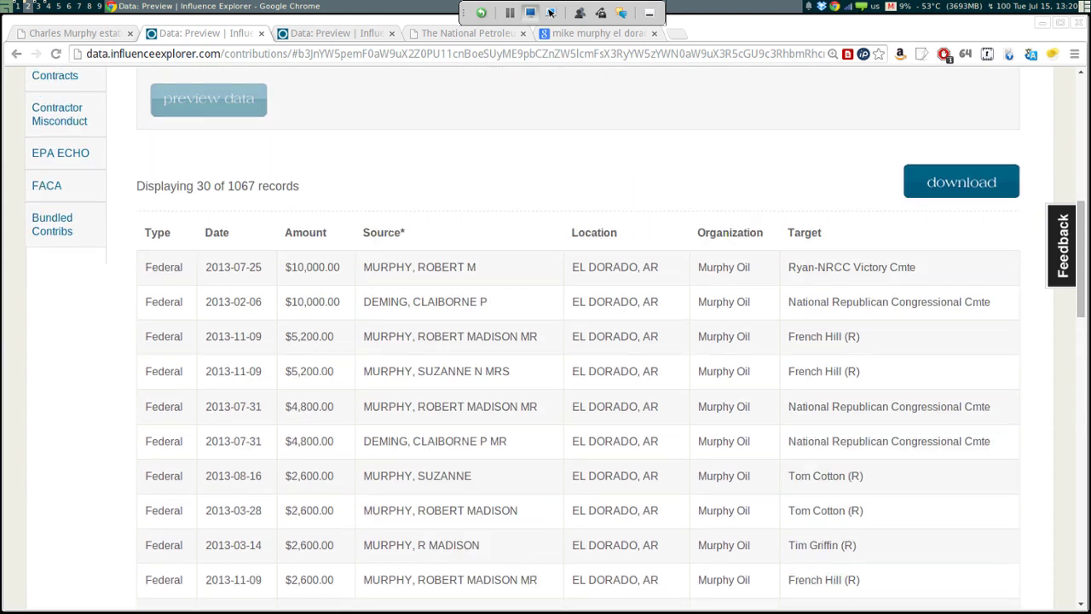
{"action": "scroll", "coordinate": [574, 579], "scroll_direction": "down", "scroll_amount": 4}
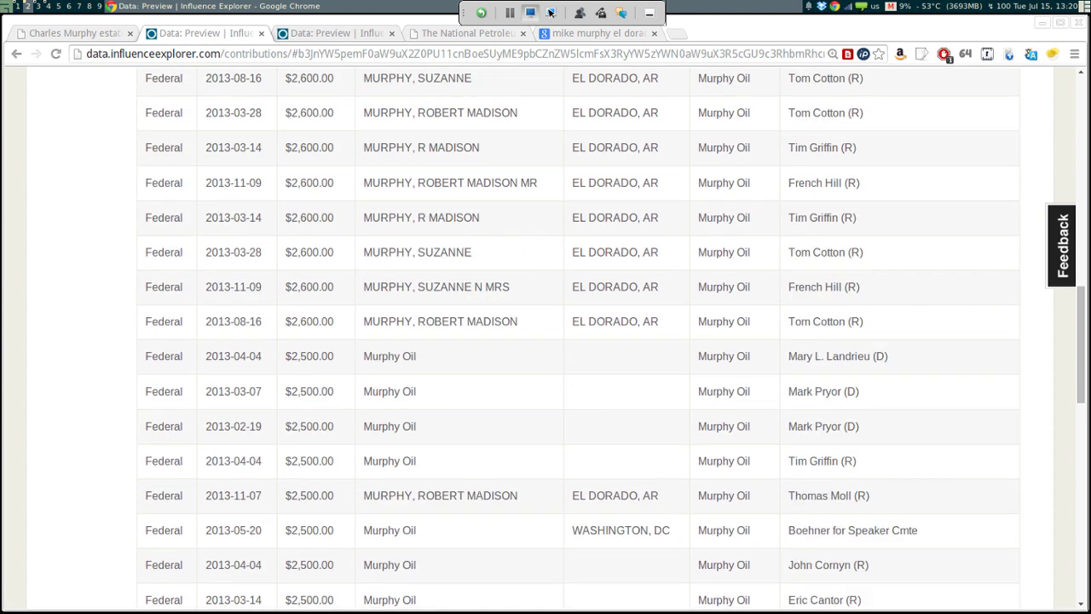
{"action": "scroll", "coordinate": [574, 580], "scroll_direction": "down", "scroll_amount": 2}
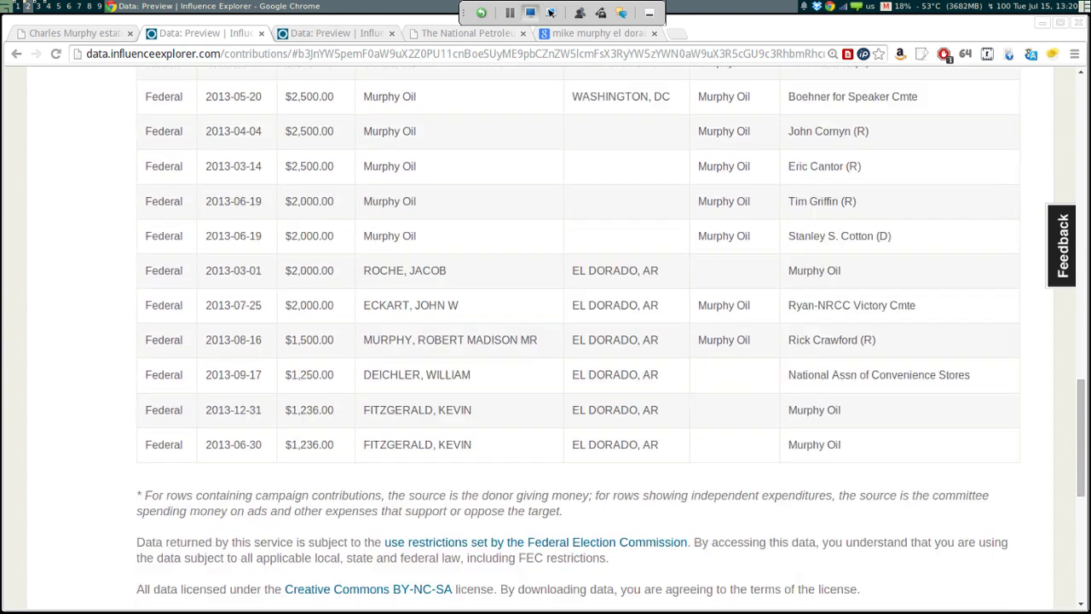
{"action": "scroll", "coordinate": [574, 580], "scroll_direction": "up", "scroll_amount": 10}
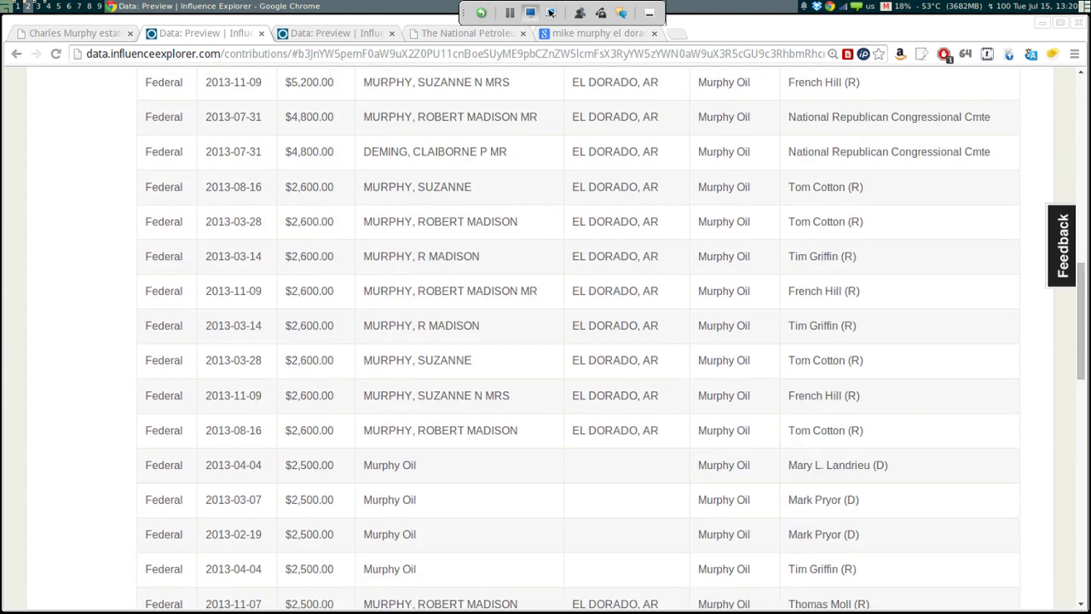
Step: Download the Murphy Oil contribution records and save them as contributions (2).xls in the Downloads folder
{"action": "scroll", "coordinate": [320, 324], "scroll_direction": "up", "scroll_amount": 2}
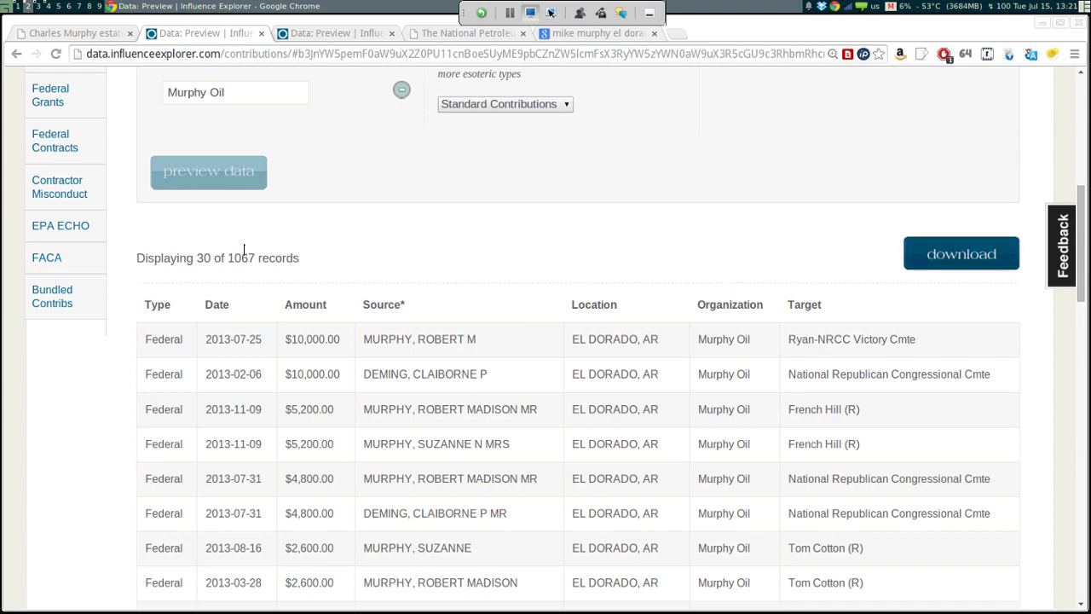
{"action": "left_click", "coordinate": [962, 254]}
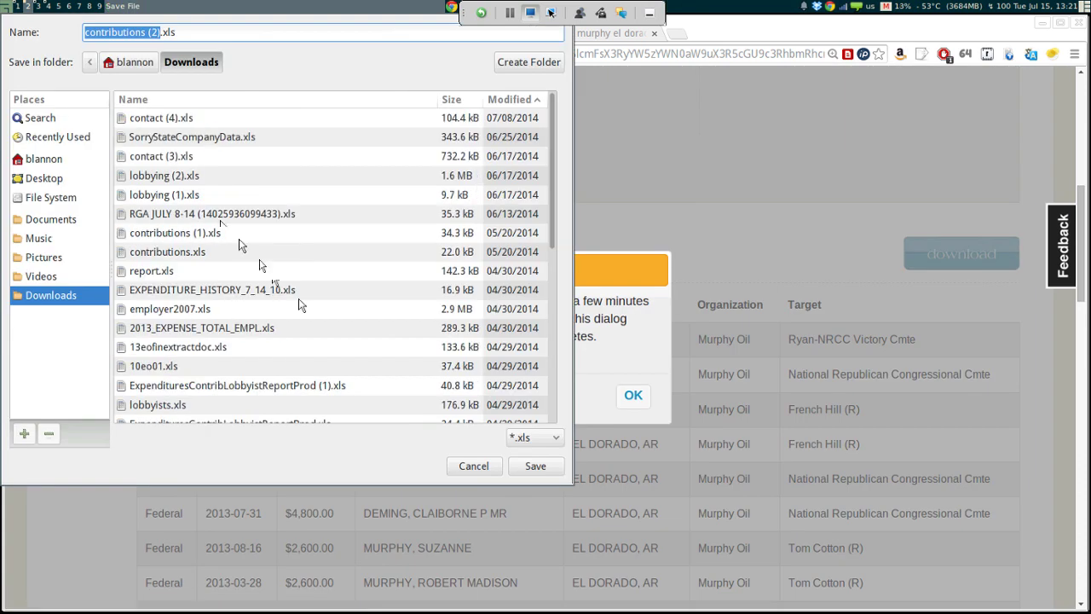
{"action": "left_click", "coordinate": [536, 466]}
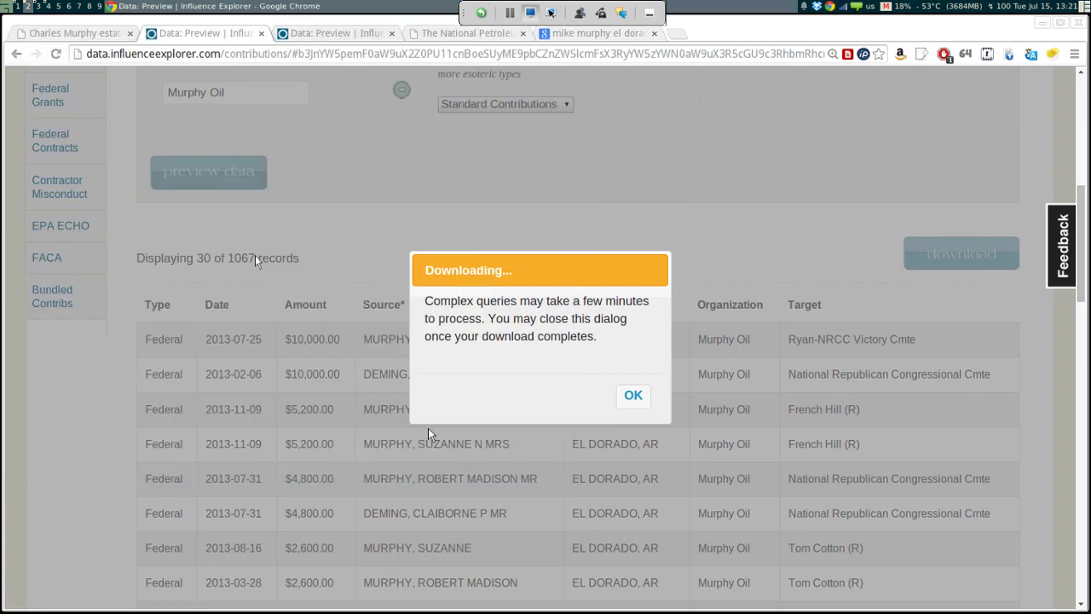
Step: Switch to contributions.xls in LibreOffice Calc and go to the first data row at cell A2
{"action": "key", "text": "alt+Tab"}
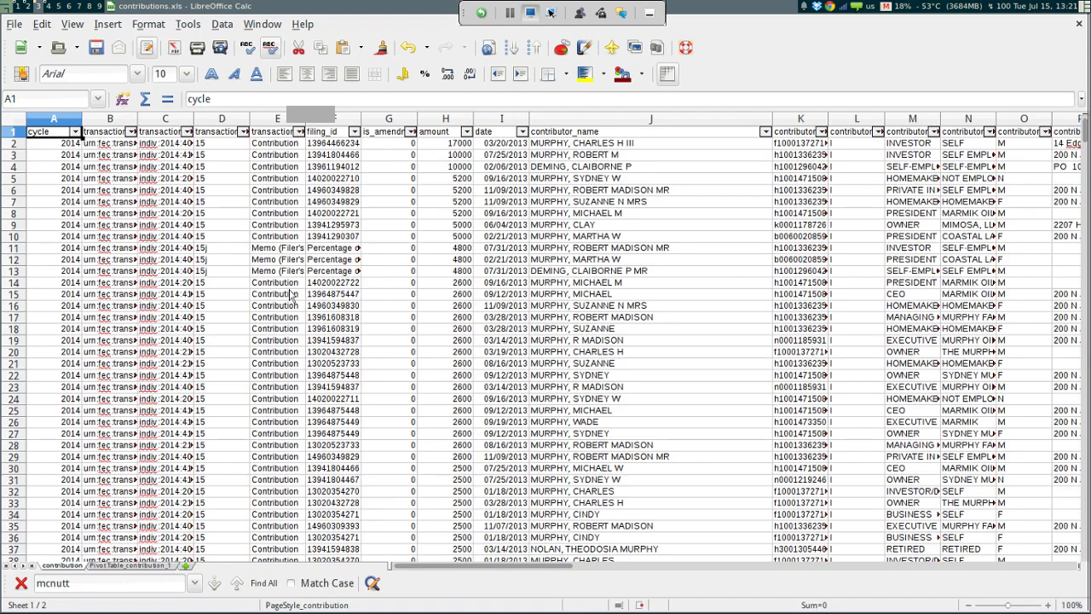
{"action": "left_click", "coordinate": [53, 213]}
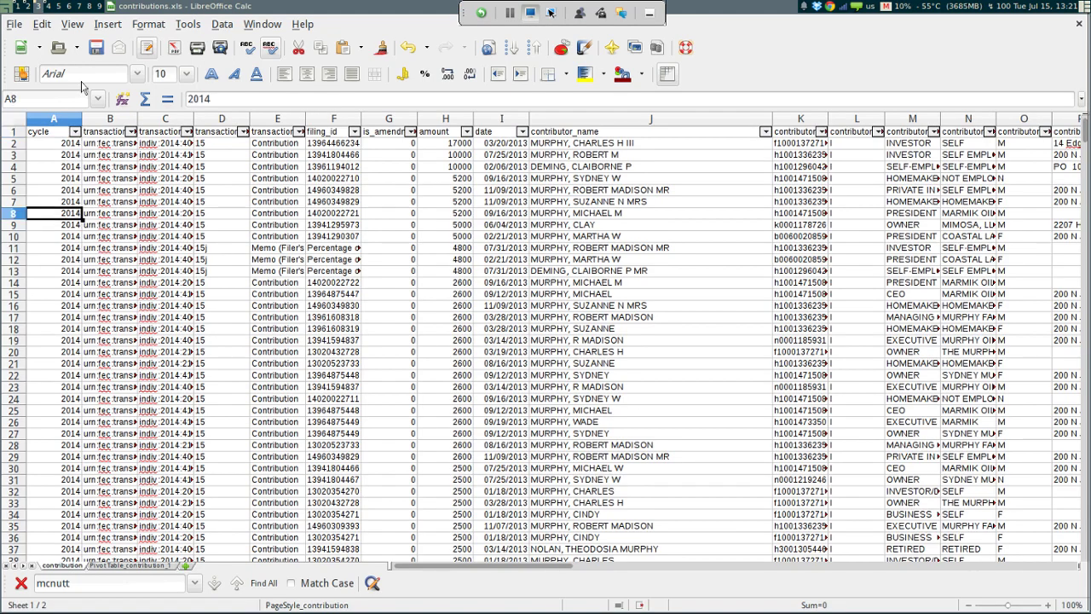
{"action": "key", "text": "Up"}
{"action": "key", "text": "Up"}
{"action": "key", "text": "Up"}
{"action": "key", "text": "Up"}
{"action": "key", "text": "Up"}
{"action": "key", "text": "Up"}
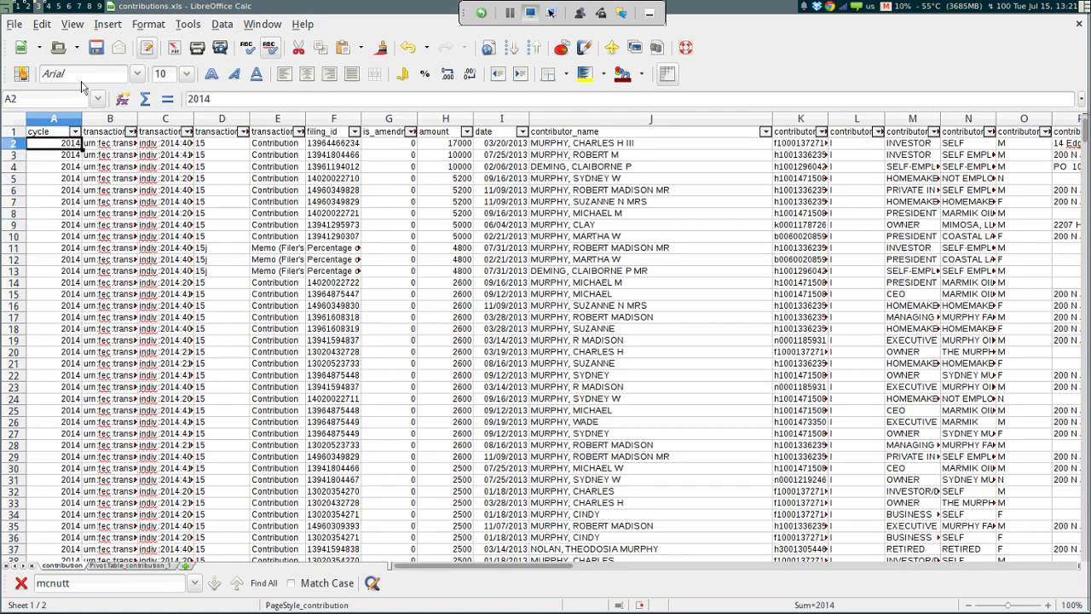
Step: Examine the fields of row 2 from the transaction columns through the contributor details to the organization column U
{"action": "key", "text": "Right"}
{"action": "key", "text": "Right"}
{"action": "key", "text": "Right"}
{"action": "key", "text": "Right"}
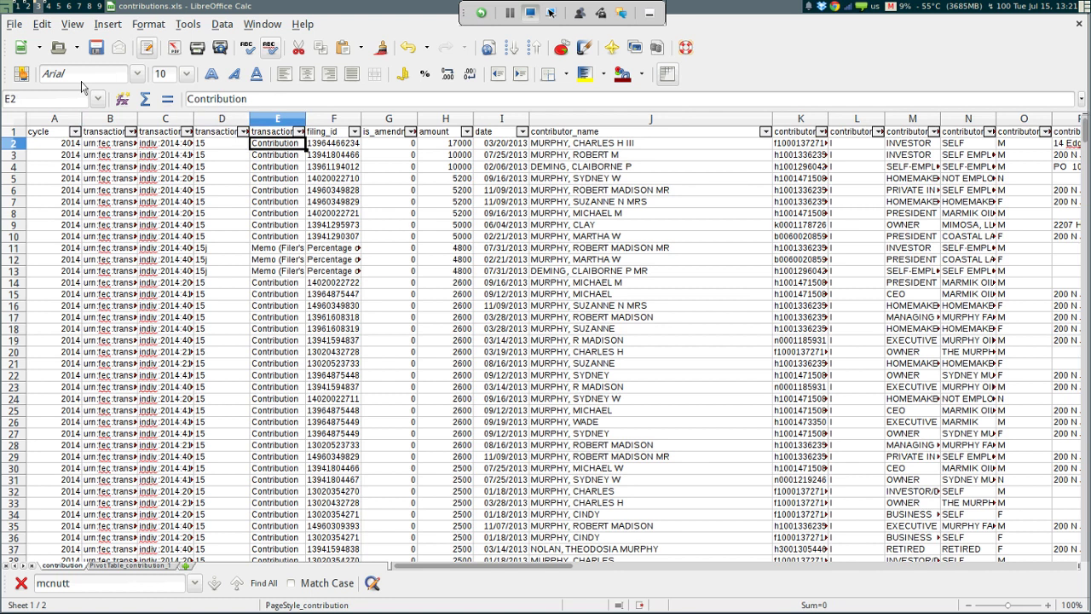
{"action": "key", "text": "Right"}
{"action": "key", "text": "Right"}
{"action": "key", "text": "Right"}
{"action": "key", "text": "Right"}
{"action": "key", "text": "Right"}
{"action": "key", "text": "Right"}
{"action": "key", "text": "Right"}
{"action": "key", "text": "Right"}
{"action": "key", "text": "Right"}
{"action": "key", "text": "Right"}
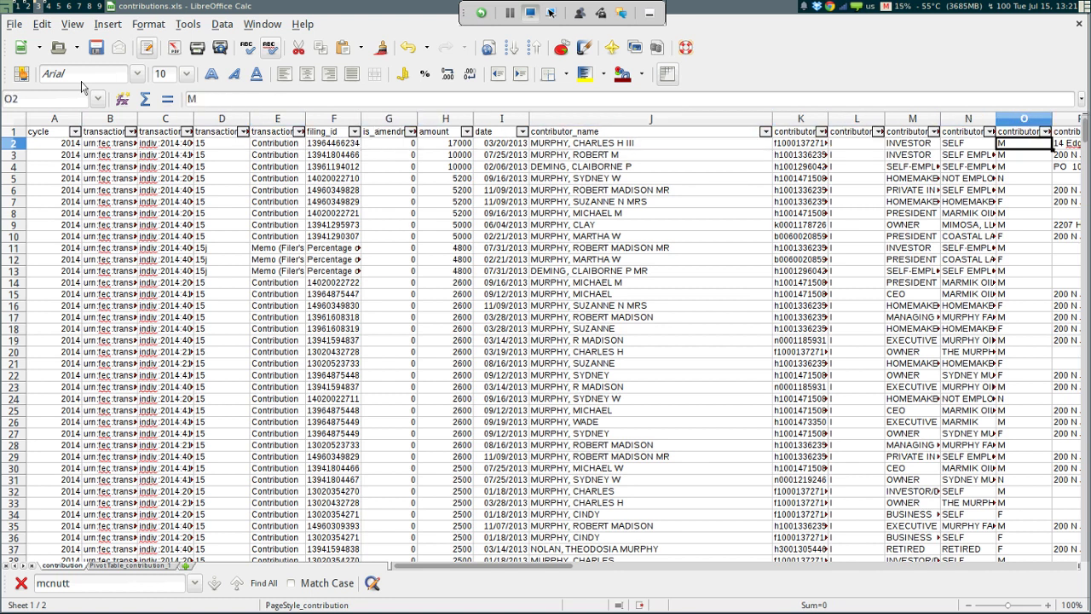
{"action": "key", "text": "Right"}
{"action": "key", "text": "Right"}
{"action": "key", "text": "Right"}
{"action": "key", "text": "Right"}
{"action": "key", "text": "Right"}
{"action": "key", "text": "Right"}
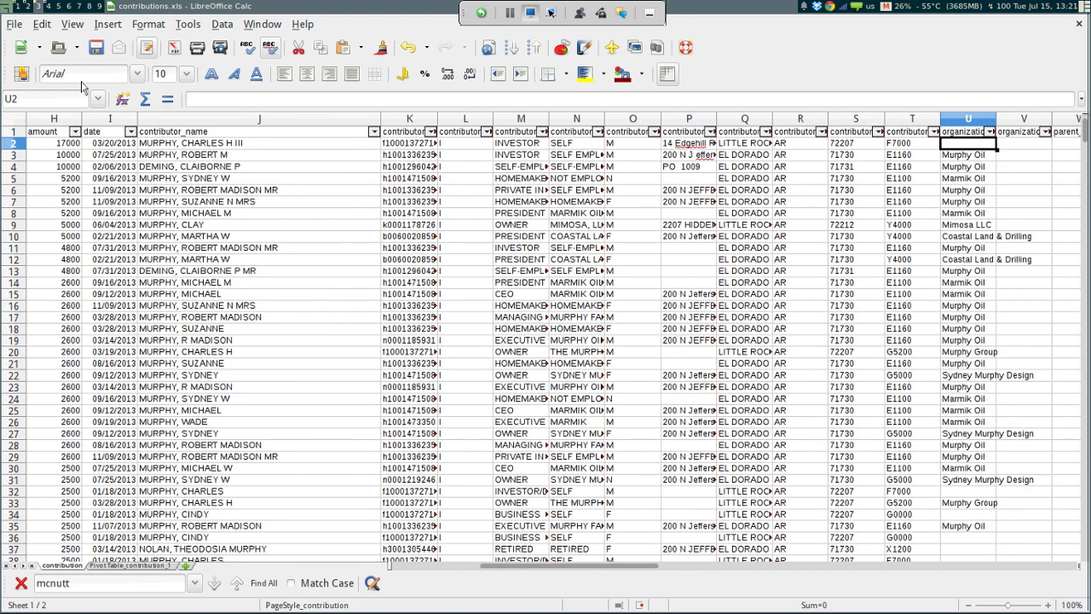
Step: Examine the fields of row 3 from the organization columns through the recipient and committee columns to the district column
{"action": "key", "text": "Down"}
{"action": "key", "text": "Down"}
{"action": "key", "text": "Up"}
{"action": "key", "text": "Right"}
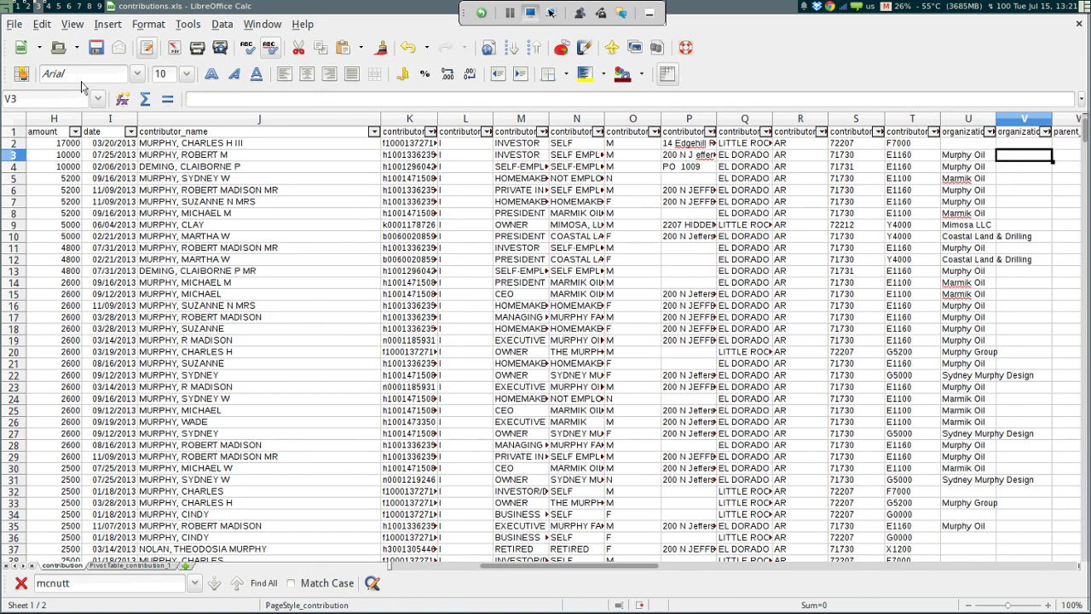
{"action": "key", "text": "Right"}
{"action": "key", "text": "Right"}
{"action": "key", "text": "Right"}
{"action": "key", "text": "Right"}
{"action": "key", "text": "Right"}
{"action": "key", "text": "Right"}
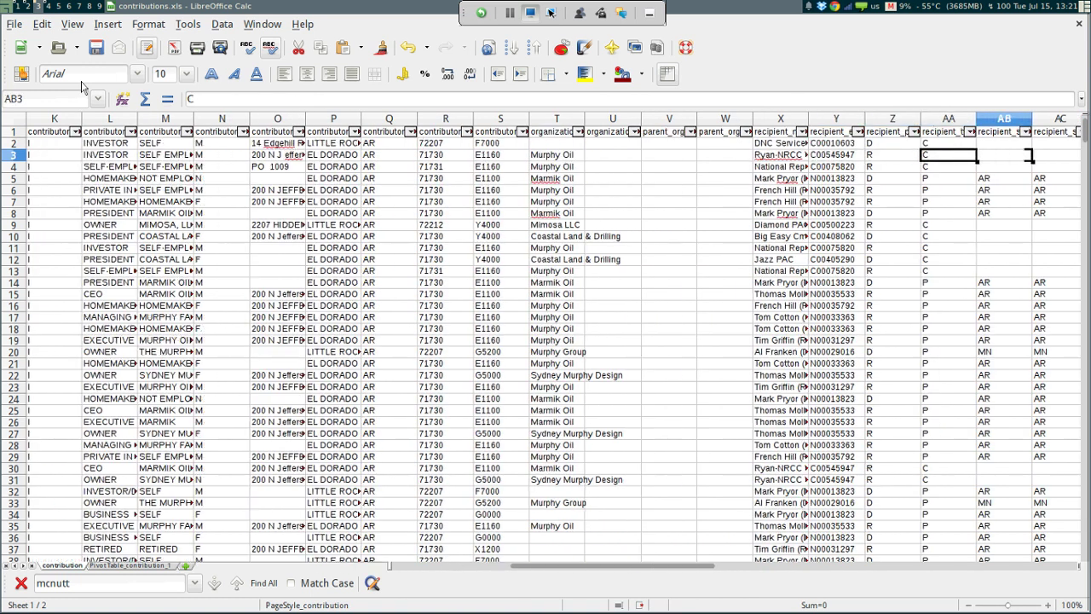
{"action": "key", "text": "Right"}
{"action": "key", "text": "Right"}
{"action": "key", "text": "Right"}
{"action": "key", "text": "Right"}
{"action": "key", "text": "Right"}
{"action": "key", "text": "Right"}
{"action": "key", "text": "Right"}
{"action": "key", "text": "Right"}
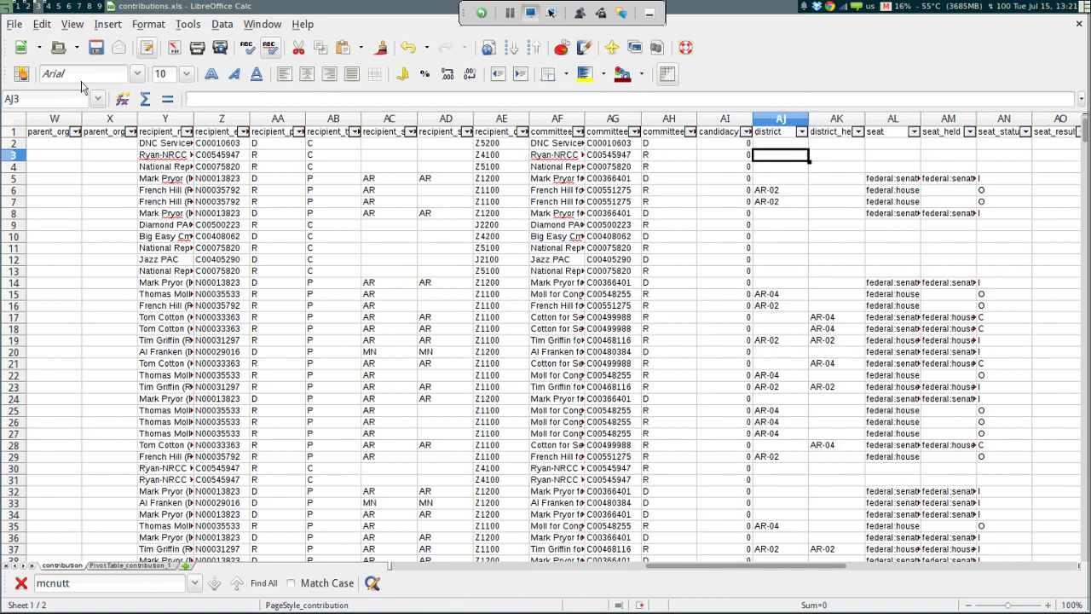
Step: Go back along row 3 from the district column to the contributor details at cell M3
{"action": "key", "text": "Left"}
{"action": "key", "text": "Left"}
{"action": "key", "text": "Left"}
{"action": "key", "text": "Left"}
{"action": "key", "text": "Left"}
{"action": "key", "text": "Left"}
{"action": "key", "text": "Left"}
{"action": "key", "text": "Left"}
{"action": "key", "text": "Left"}
{"action": "key", "text": "Left"}
{"action": "key", "text": "Left"}
{"action": "key", "text": "Left"}
{"action": "key", "text": "Left"}
{"action": "key", "text": "Left"}
{"action": "key", "text": "Left"}
{"action": "key", "text": "Left"}
{"action": "key", "text": "Left"}
{"action": "key", "text": "Left"}
{"action": "key", "text": "Left"}
{"action": "key", "text": "Left"}
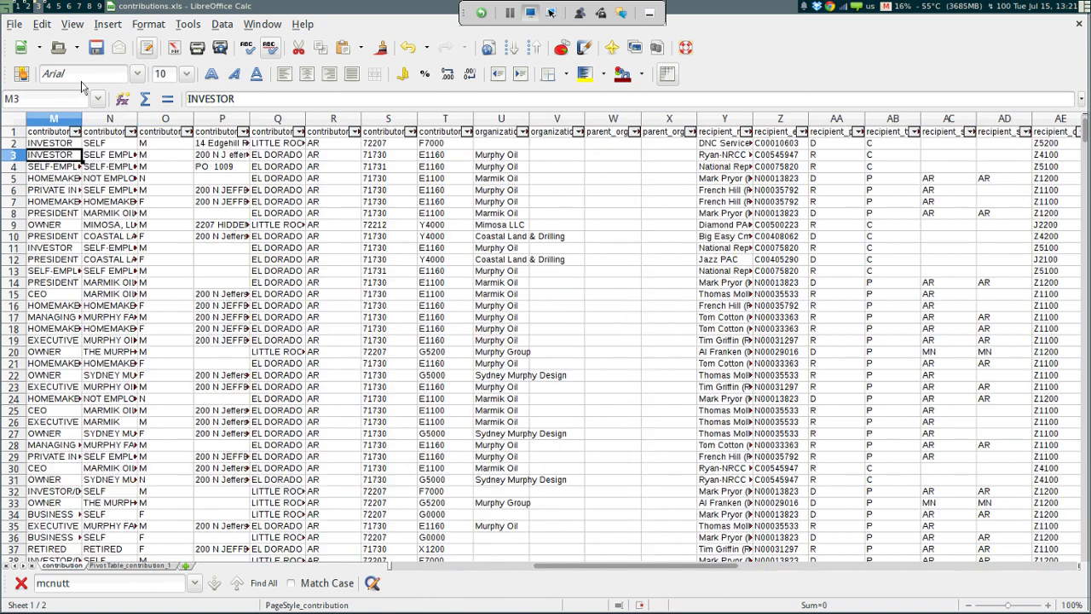
Step: Examine the pivot table sheet's contributions by recipient, employer and contributor, and return to the contribution sheet
{"action": "key", "text": "Home"}
{"action": "key", "text": "ctrl+Page_Down"}
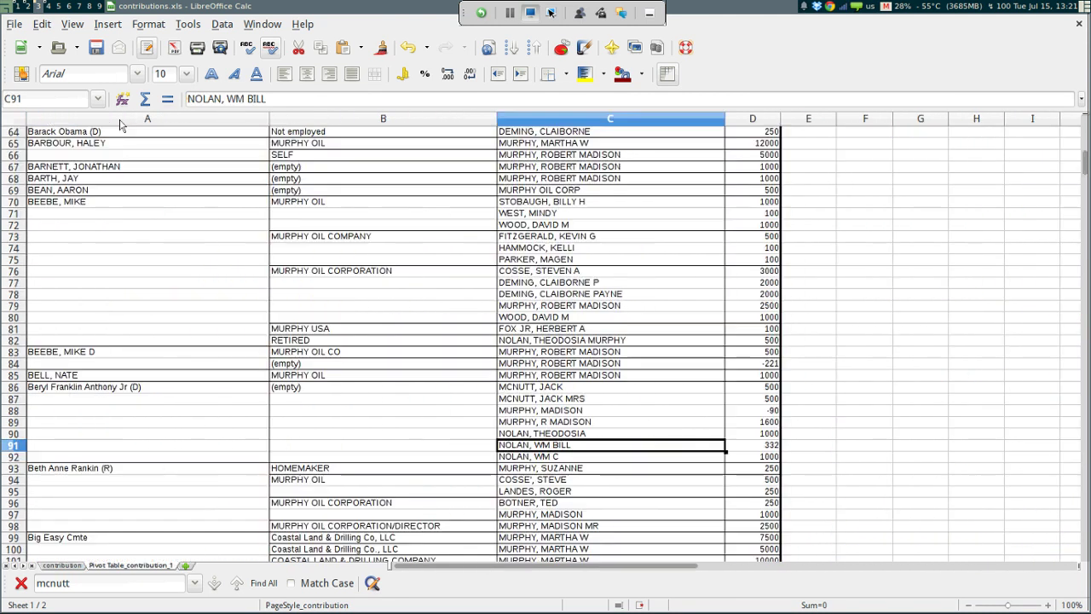
{"action": "scroll", "coordinate": [308, 311], "scroll_direction": "up", "scroll_amount": 15}
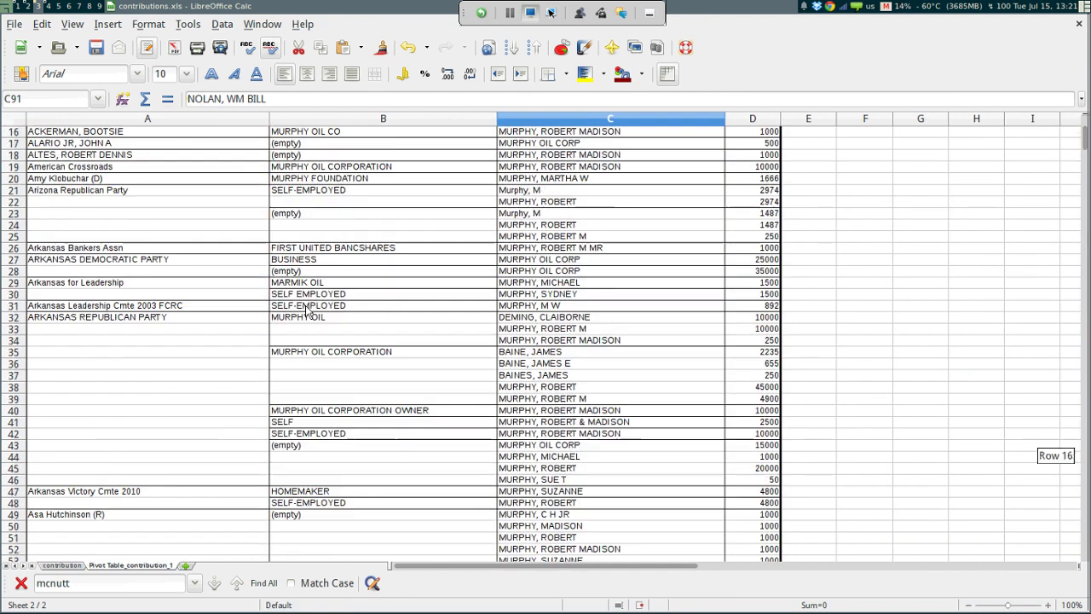
{"action": "scroll", "coordinate": [226, 230], "scroll_direction": "up", "scroll_amount": 5}
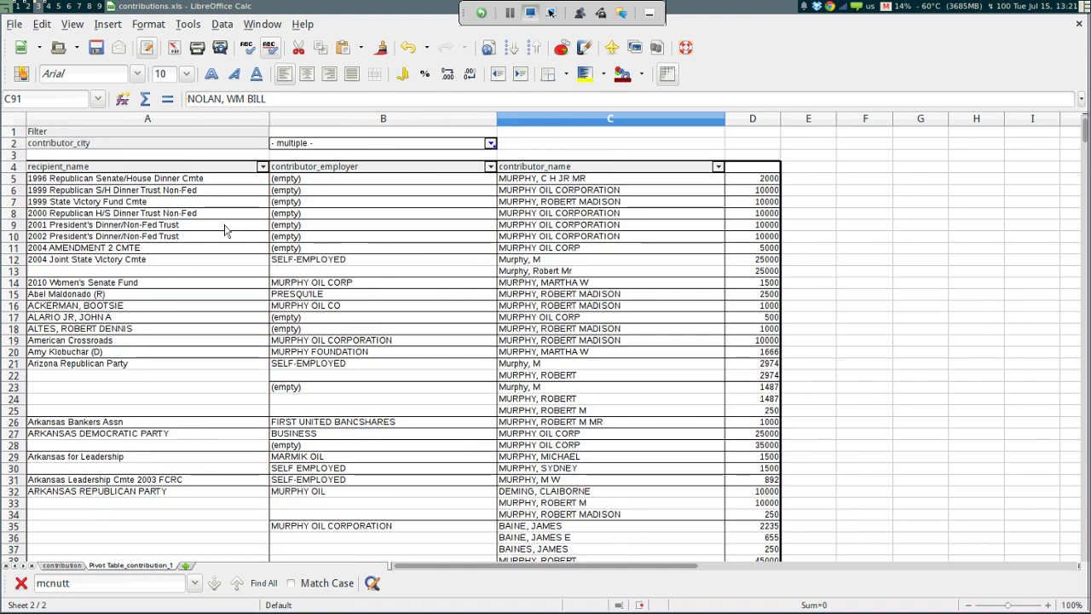
{"action": "scroll", "coordinate": [226, 231], "scroll_direction": "down", "scroll_amount": 1}
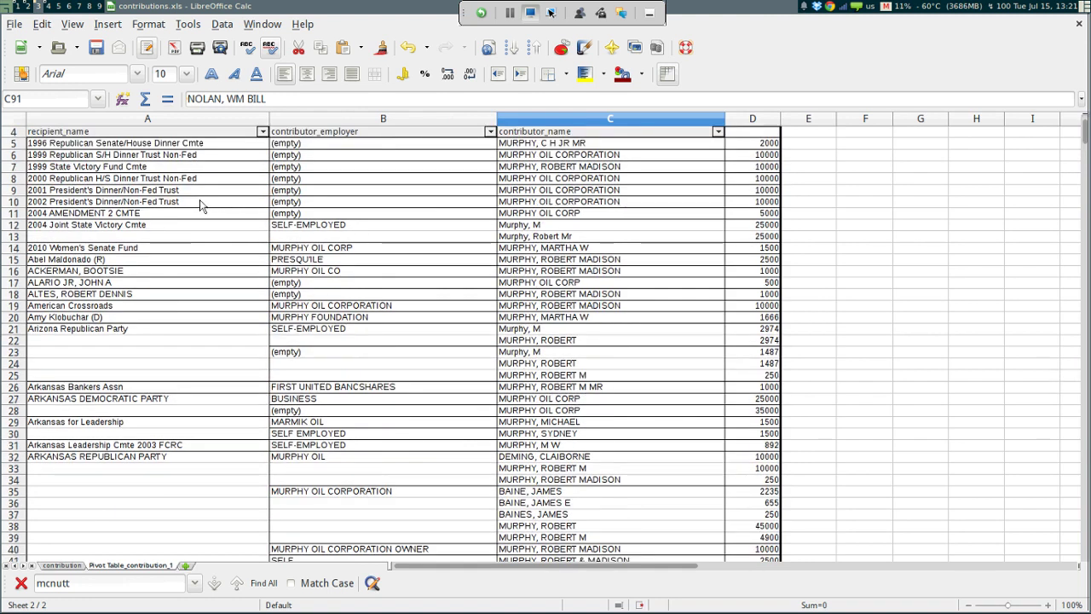
{"action": "scroll", "coordinate": [202, 206], "scroll_direction": "down", "scroll_amount": 8}
{"action": "scroll", "coordinate": [202, 206], "scroll_direction": "down", "scroll_amount": 7}
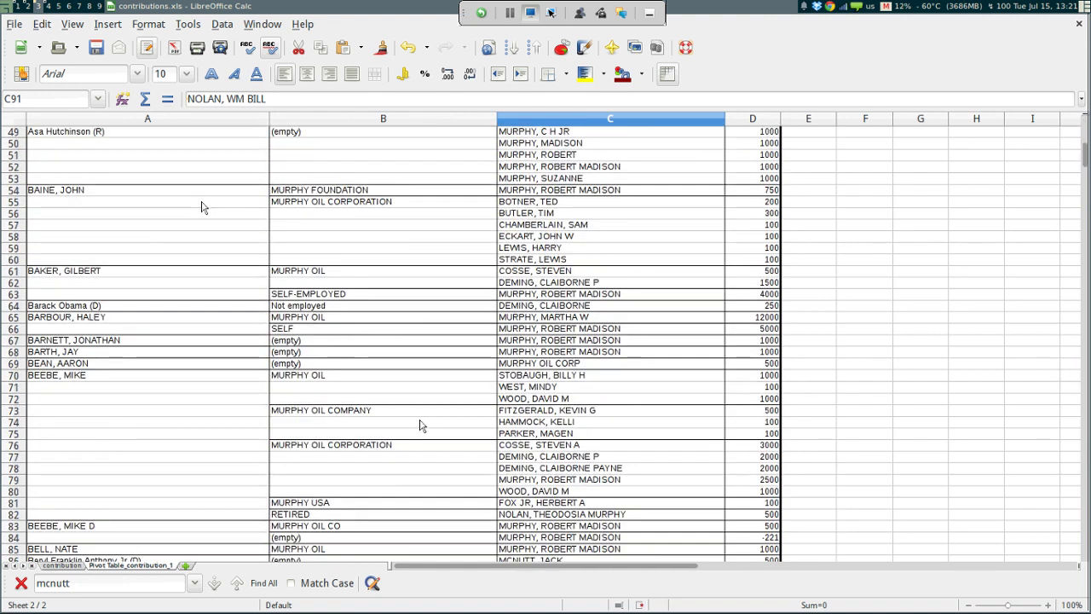
{"action": "scroll", "coordinate": [421, 425], "scroll_direction": "up", "scroll_amount": 16}
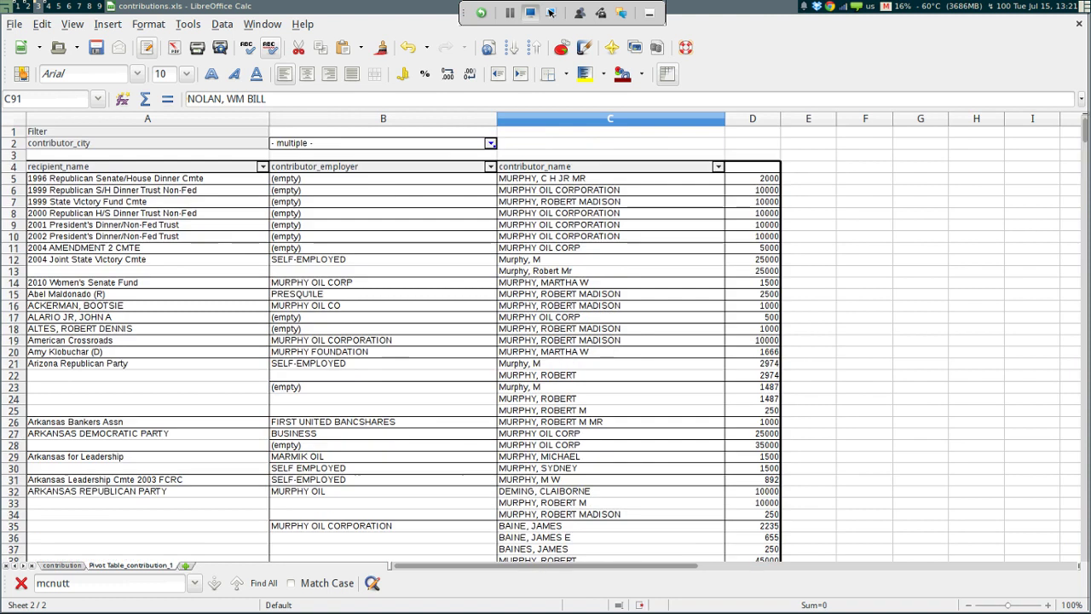
{"action": "key", "text": "ctrl+Page_Up"}
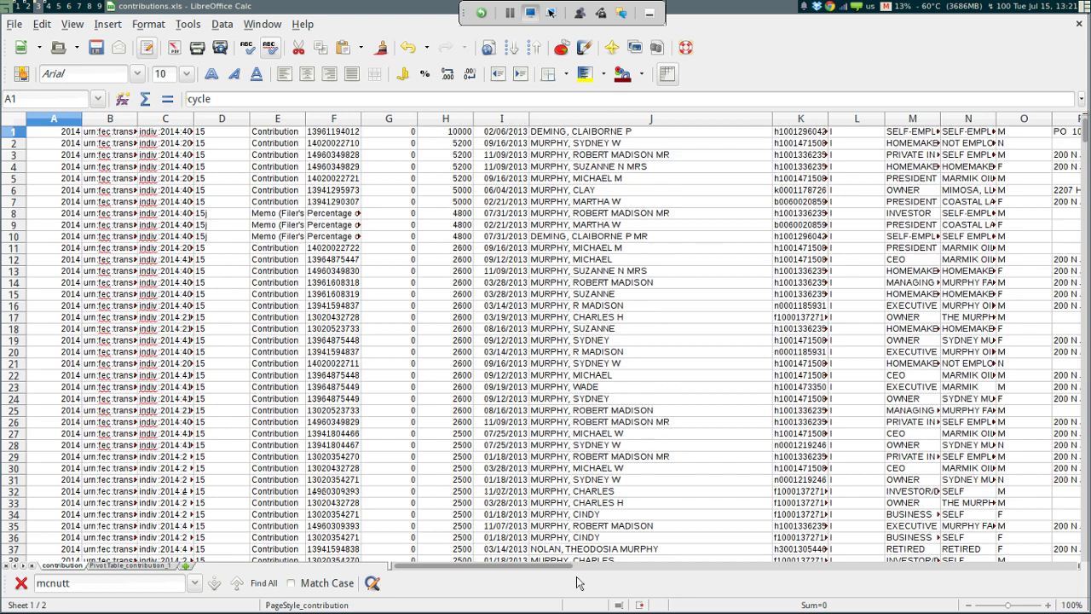
{"action": "scroll", "coordinate": [576, 582], "scroll_direction": "down", "scroll_amount": 16}
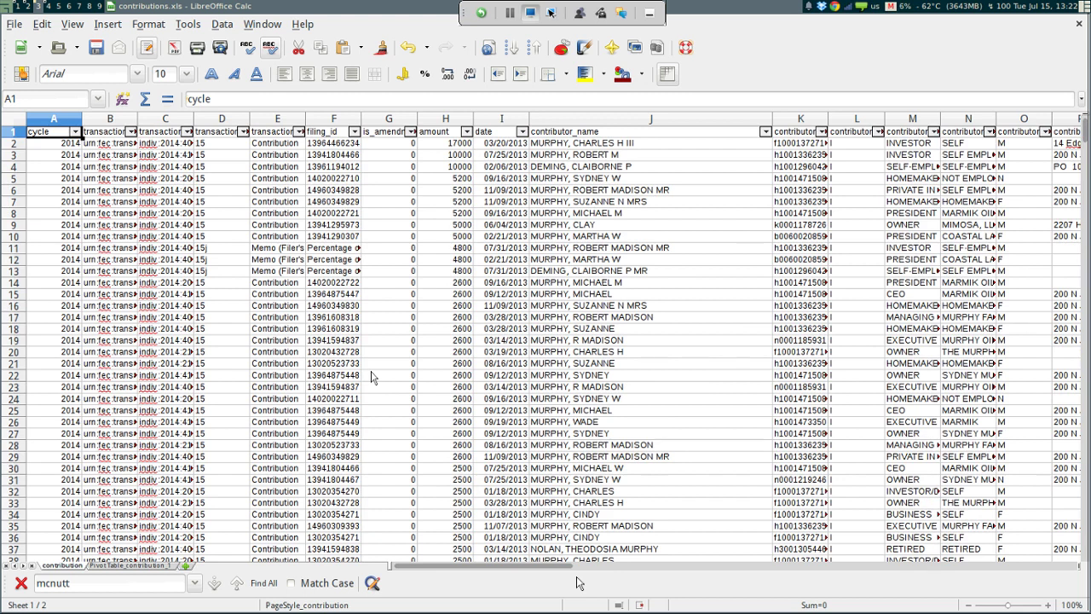
Step: Switch to Influence Explorer in Chrome, close the download notice, and review the previewed Murphy Oil records and search filters
{"action": "key", "text": "alt+Tab"}
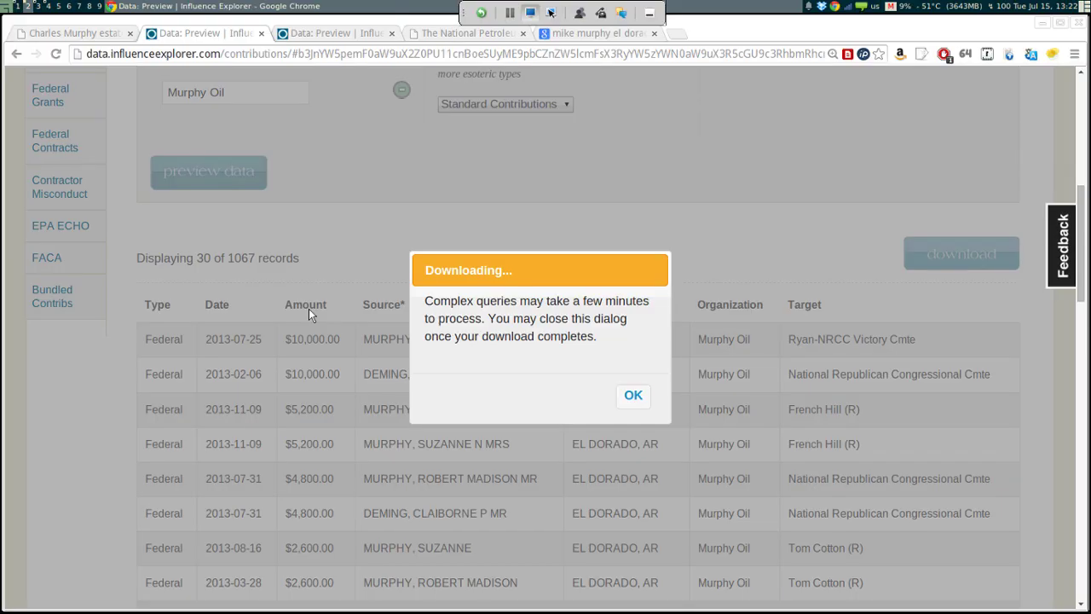
{"action": "key", "text": "Return"}
{"action": "scroll", "coordinate": [518, 524], "scroll_direction": "down", "scroll_amount": 5}
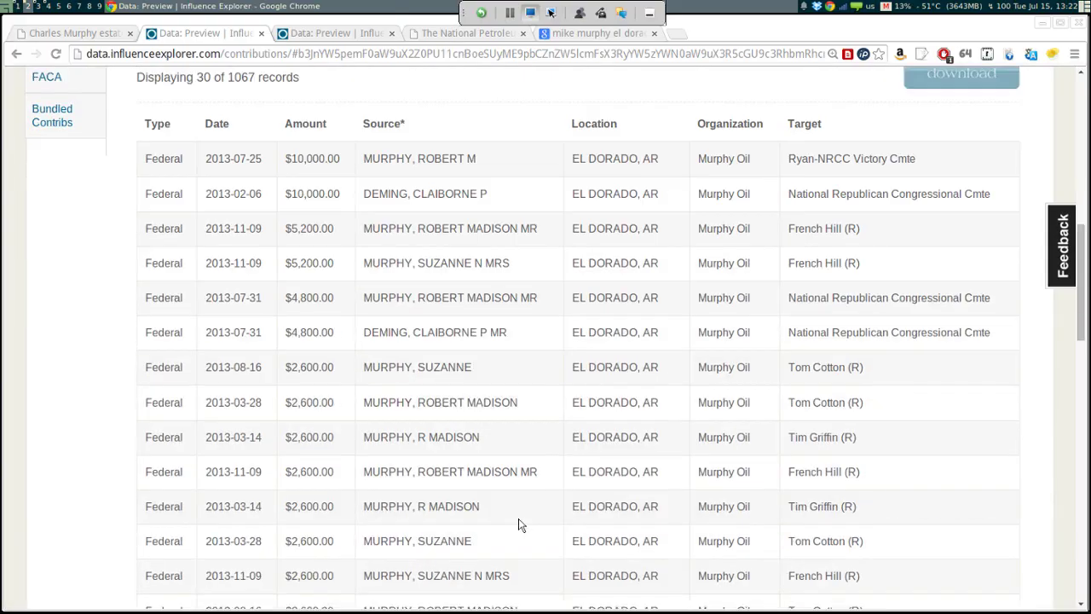
{"action": "scroll", "coordinate": [522, 525], "scroll_direction": "up", "scroll_amount": 4}
{"action": "scroll", "coordinate": [518, 522], "scroll_direction": "up", "scroll_amount": 3}
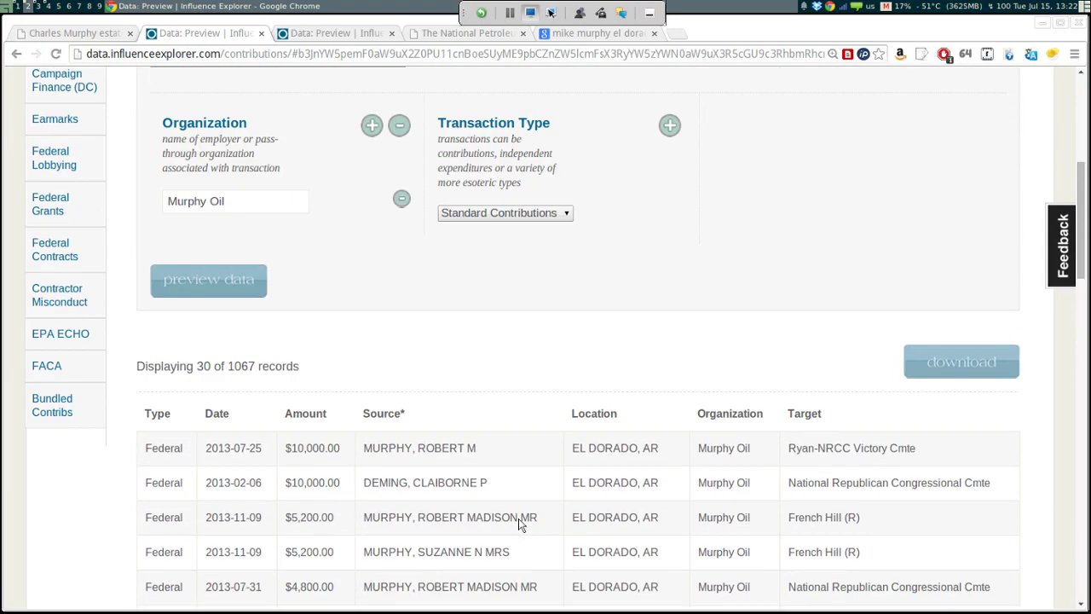
{"action": "scroll", "coordinate": [519, 522], "scroll_direction": "up", "scroll_amount": 3}
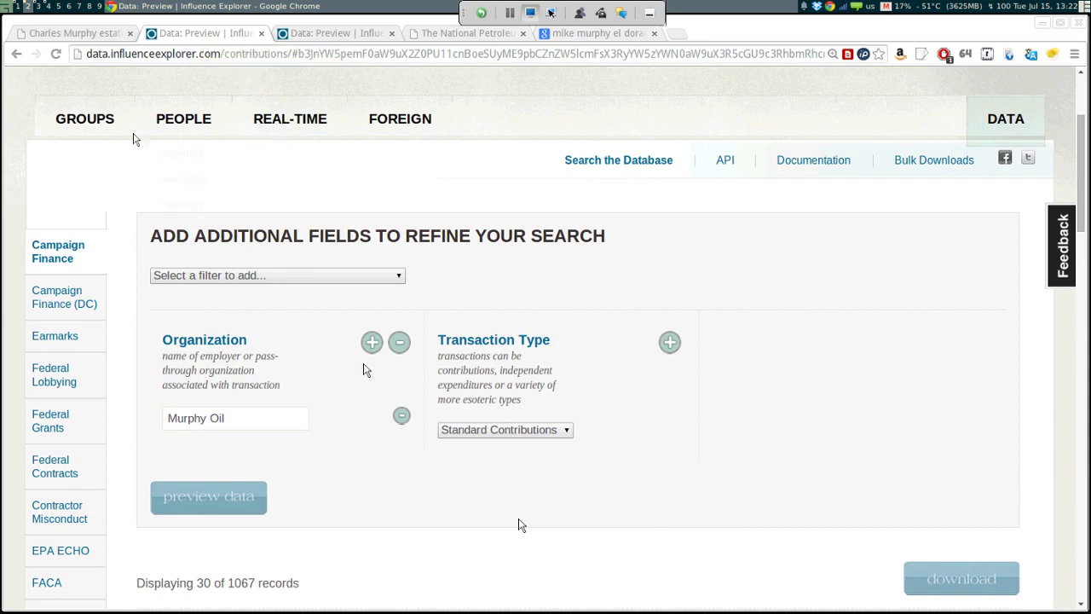
Step: Go back to the Murphy Oil profile page and jump to its Lobbying section
{"action": "key", "text": "alt+Left"}
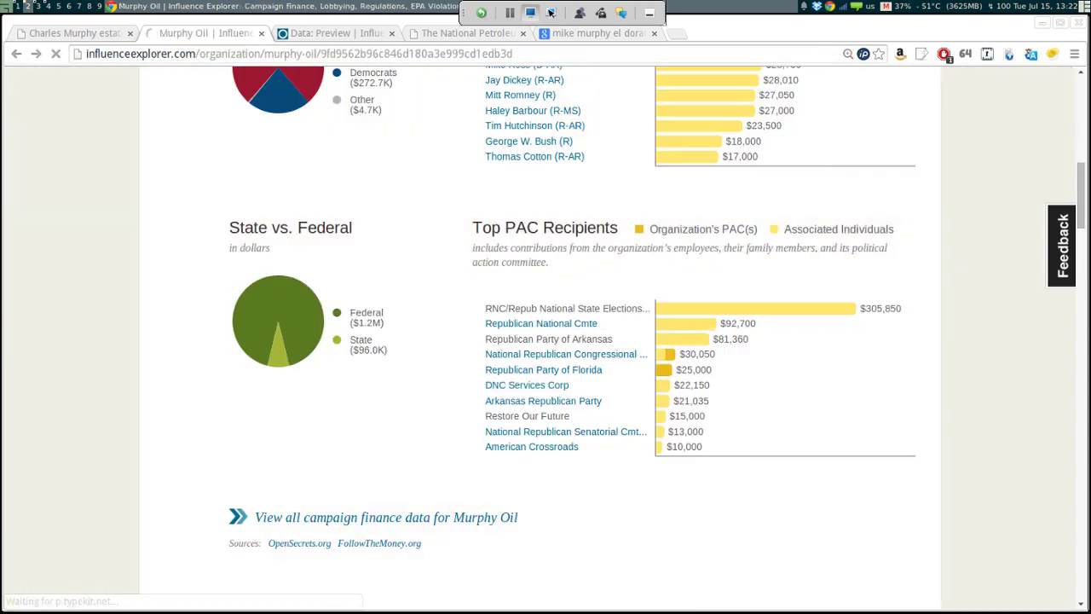
{"action": "scroll", "coordinate": [466, 470], "scroll_direction": "up", "scroll_amount": 6}
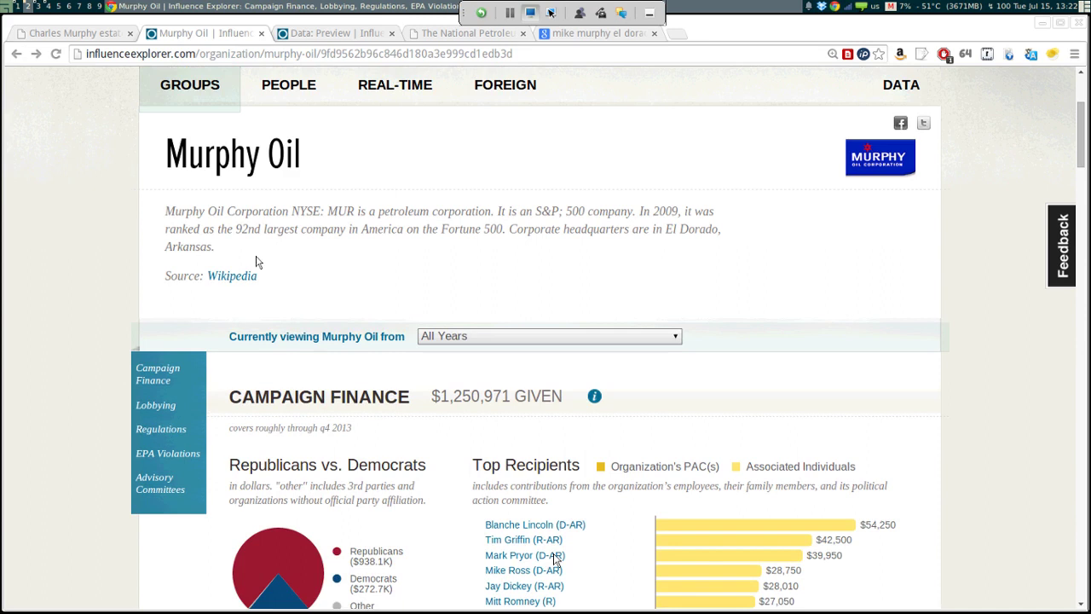
{"action": "left_click", "coordinate": [155, 405]}
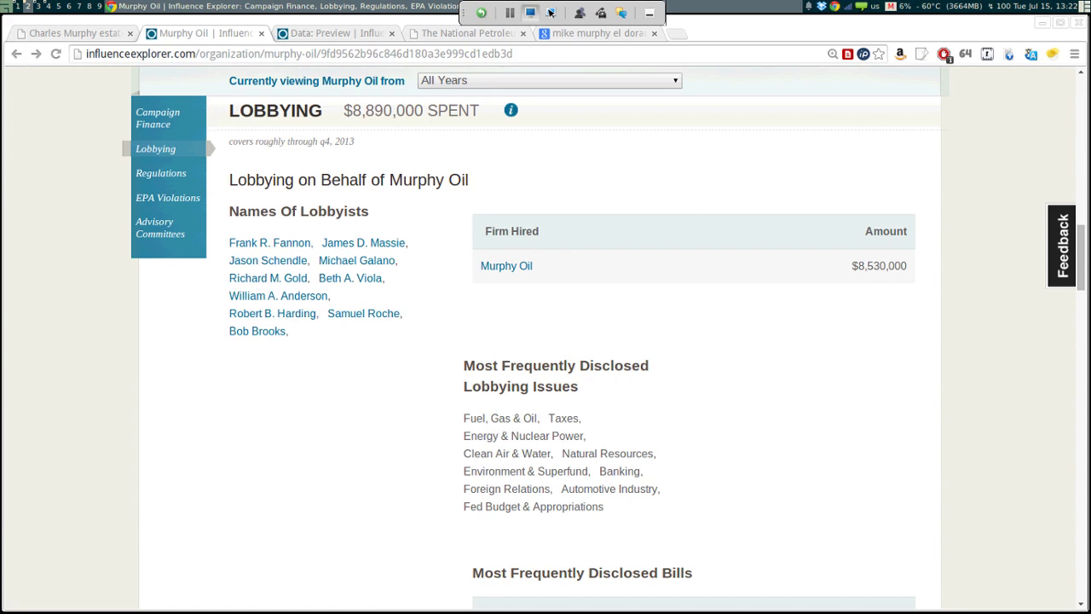
Step: Examine Murphy Oil's lobbyists, hired firm, most frequently disclosed lobbying issues and most frequently disclosed bills
{"action": "scroll", "coordinate": [449, 453], "scroll_direction": "down", "scroll_amount": 5}
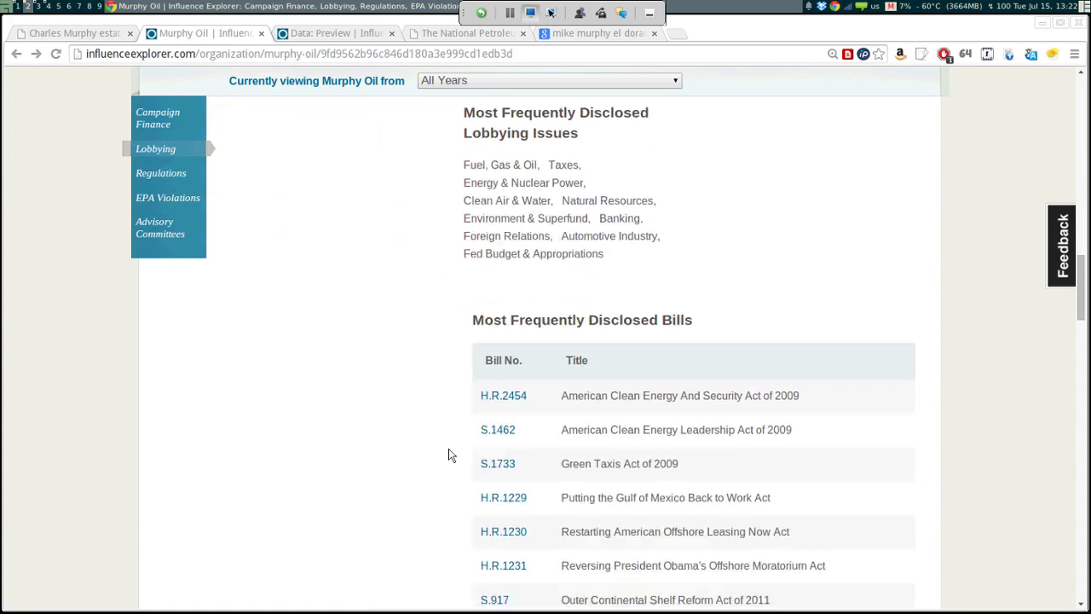
{"action": "scroll", "coordinate": [450, 454], "scroll_direction": "up", "scroll_amount": 5}
{"action": "scroll", "coordinate": [449, 454], "scroll_direction": "up", "scroll_amount": 1}
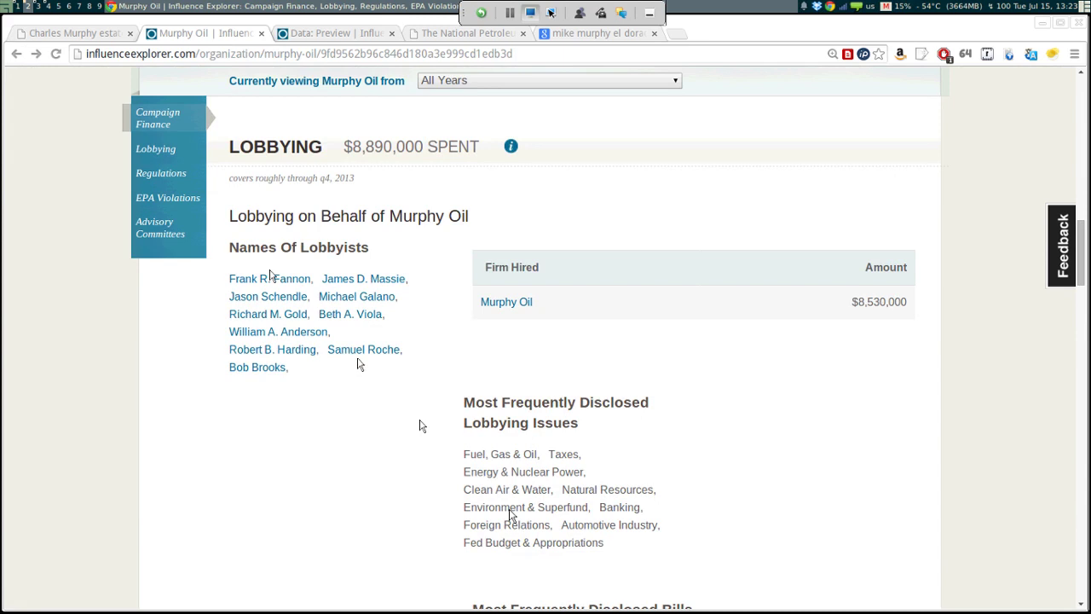
{"action": "scroll", "coordinate": [359, 366], "scroll_direction": "down", "scroll_amount": 5}
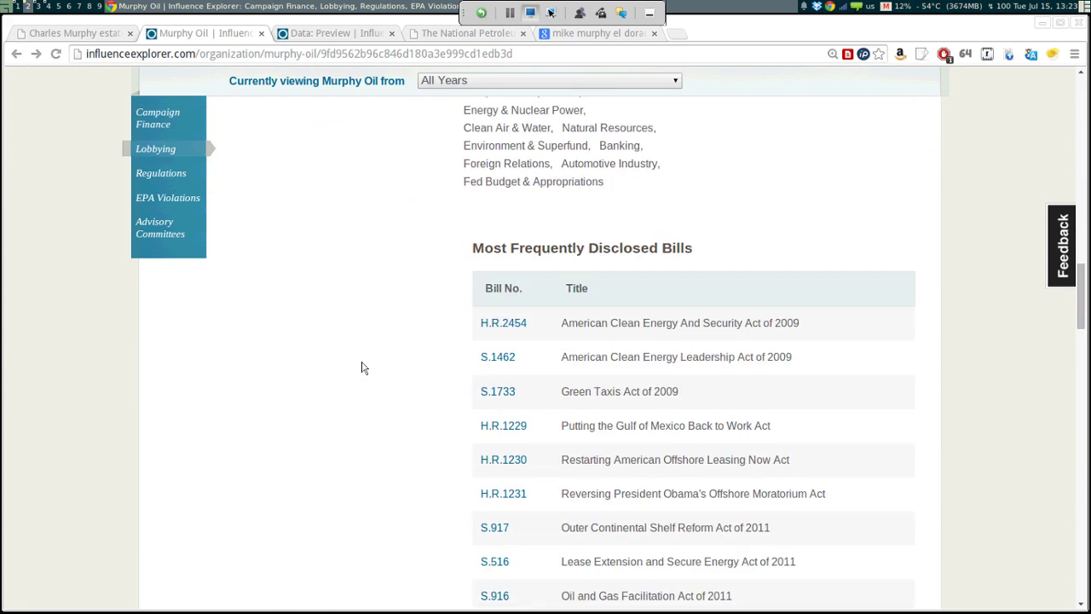
{"action": "scroll", "coordinate": [362, 367], "scroll_direction": "up", "scroll_amount": 1}
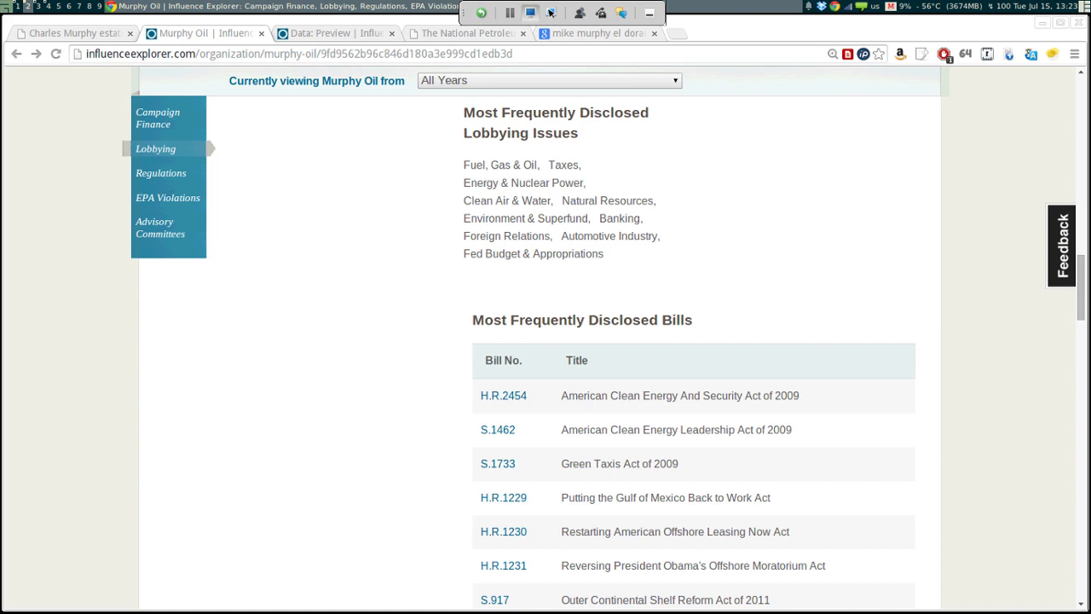
{"action": "scroll", "coordinate": [594, 599], "scroll_direction": "up", "scroll_amount": 3}
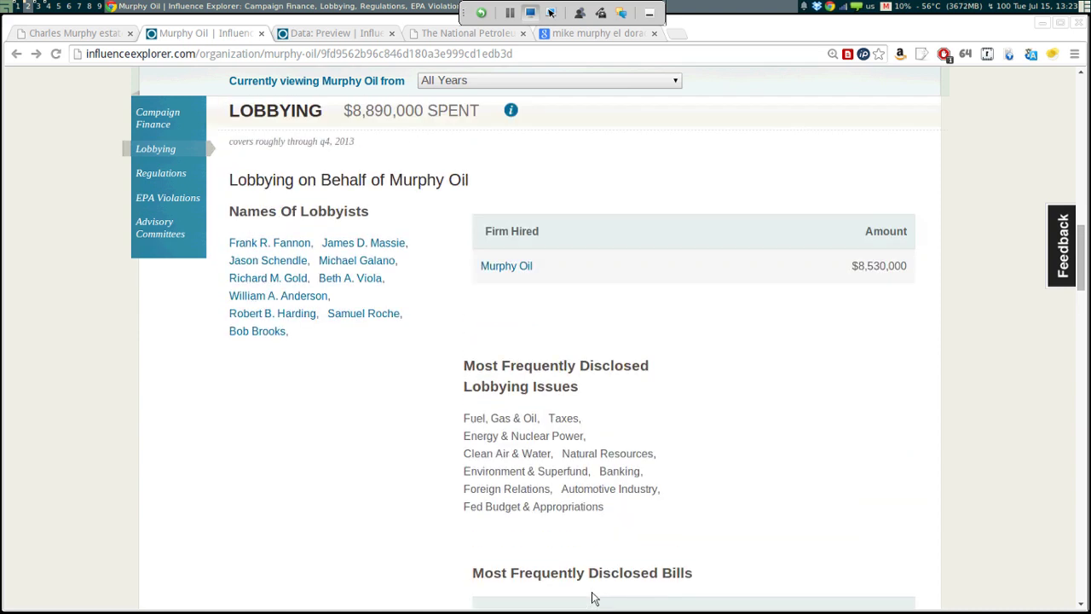
{"action": "scroll", "coordinate": [580, 585], "scroll_direction": "down", "scroll_amount": 1}
{"action": "scroll", "coordinate": [563, 569], "scroll_direction": "down", "scroll_amount": 1}
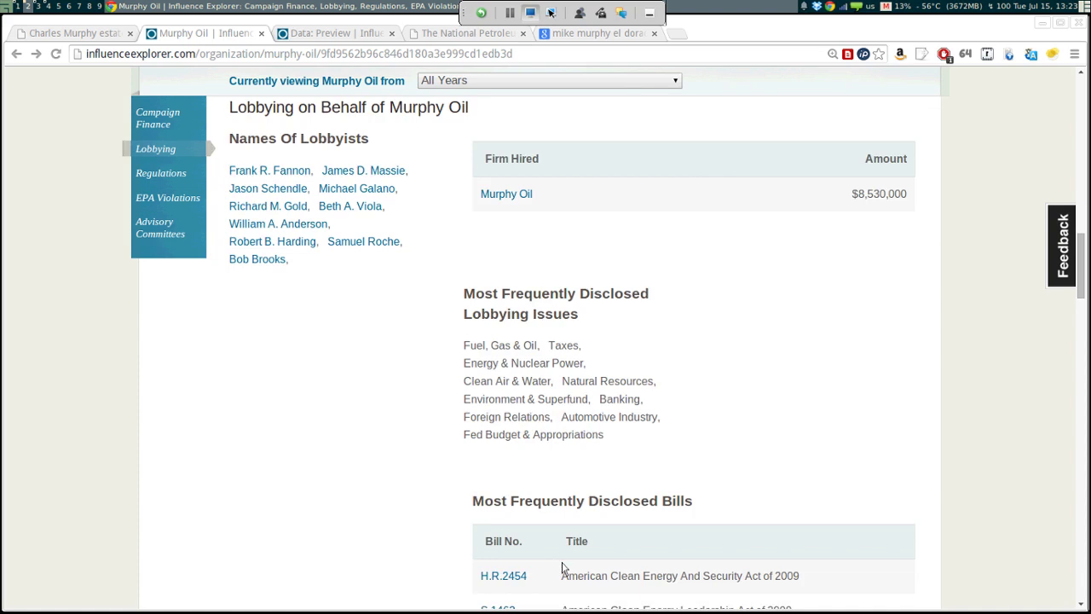
{"action": "scroll", "coordinate": [563, 569], "scroll_direction": "up", "scroll_amount": 2}
{"action": "scroll", "coordinate": [562, 569], "scroll_direction": "down", "scroll_amount": 10}
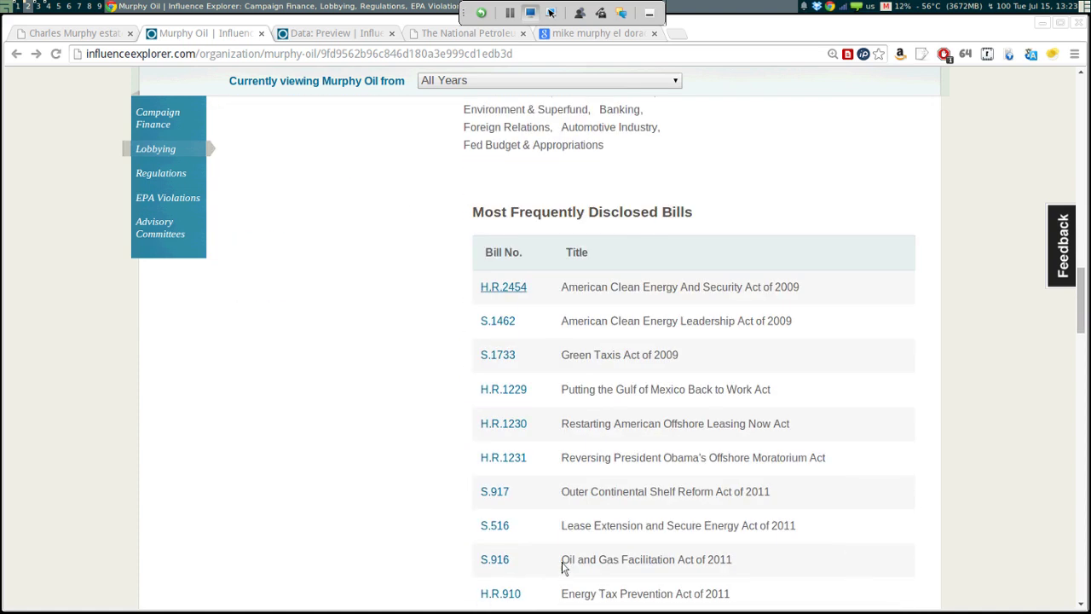
{"action": "scroll", "coordinate": [595, 600], "scroll_direction": "down", "scroll_amount": 2}
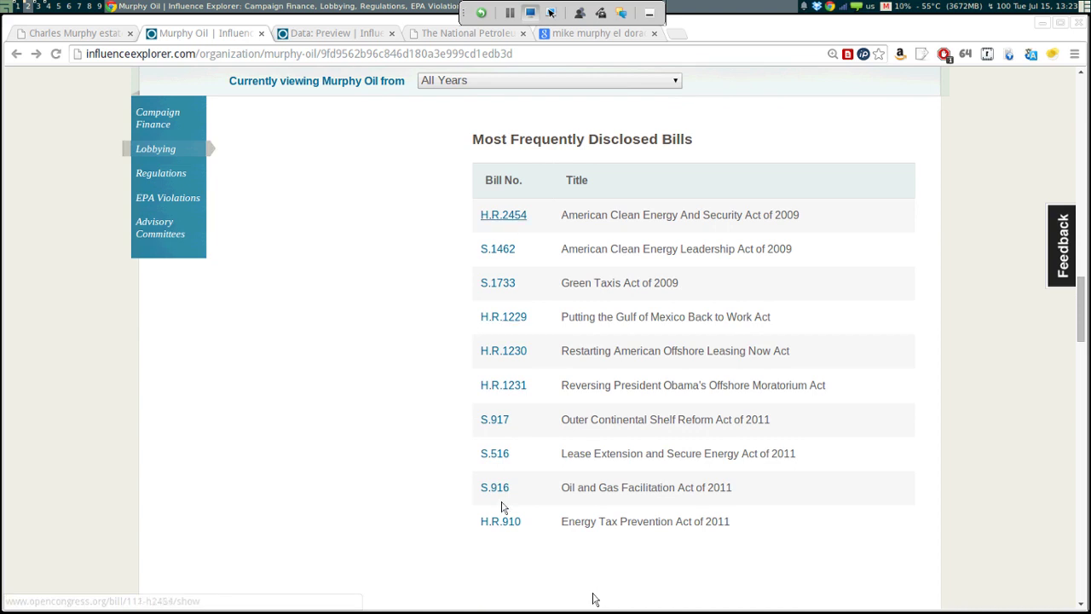
Step: Open bill H.R.2454 in a separate OpenCongress tab and return to the Murphy Oil lobbying data
{"action": "middle_click", "coordinate": [503, 215]}
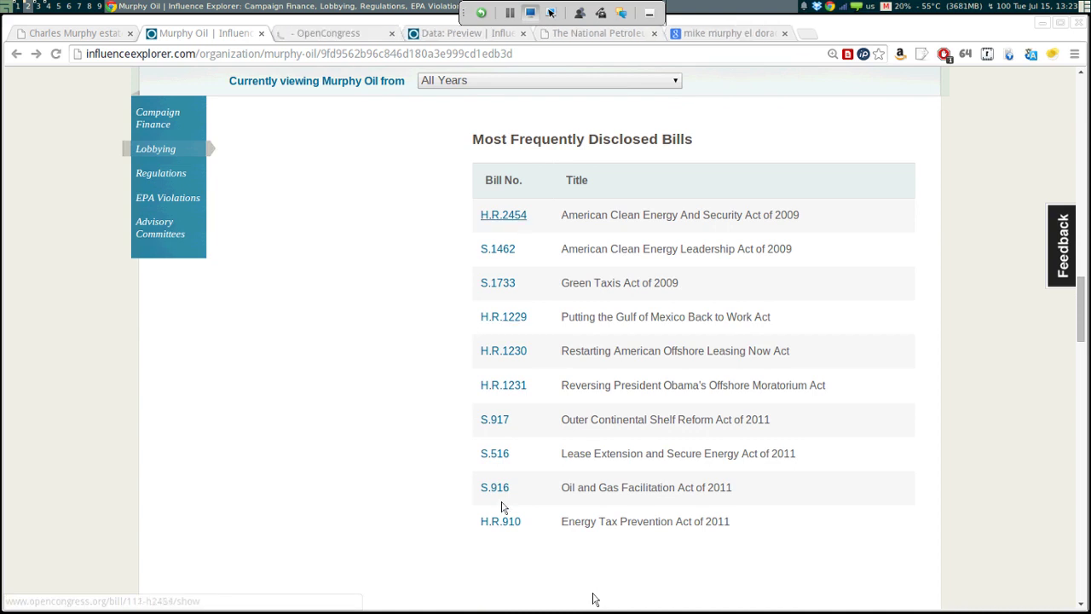
{"action": "key", "text": "ctrl+Tab"}
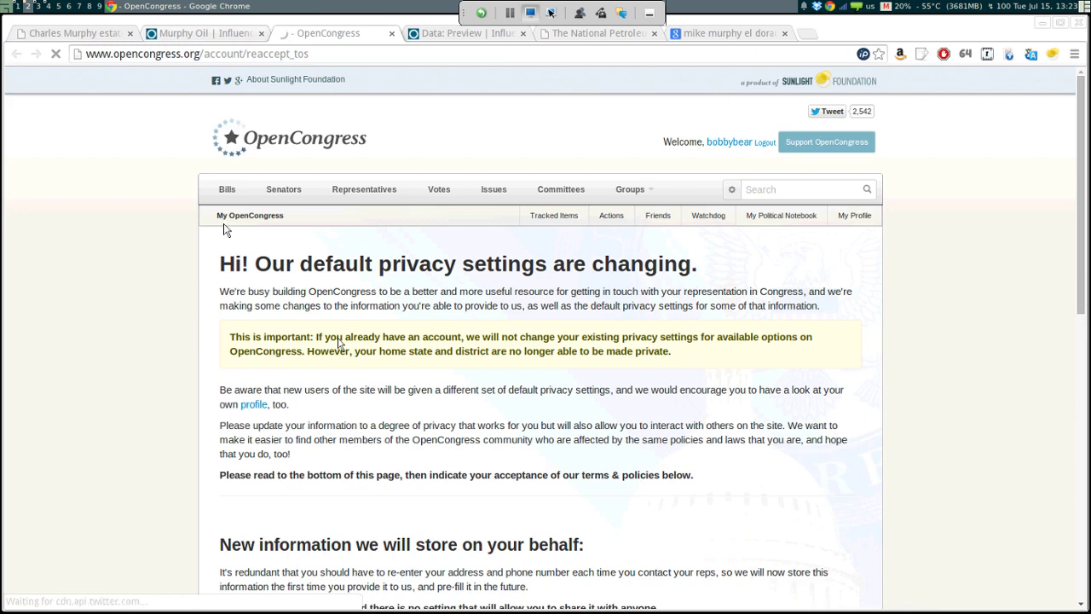
{"action": "key", "text": "ctrl+shift+Tab"}
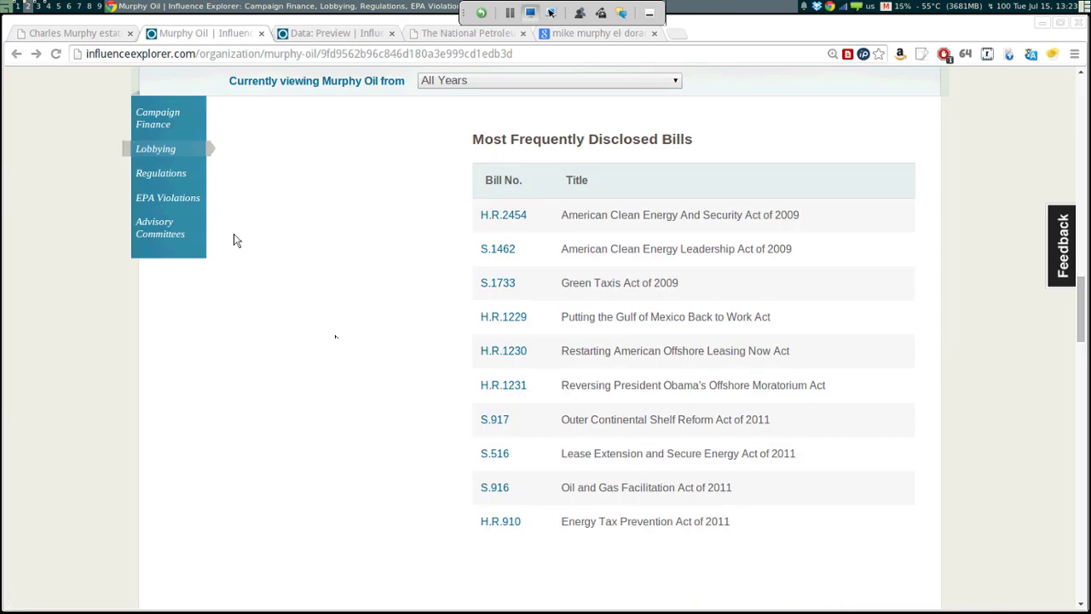
{"action": "scroll", "coordinate": [336, 342], "scroll_direction": "down", "scroll_amount": 1}
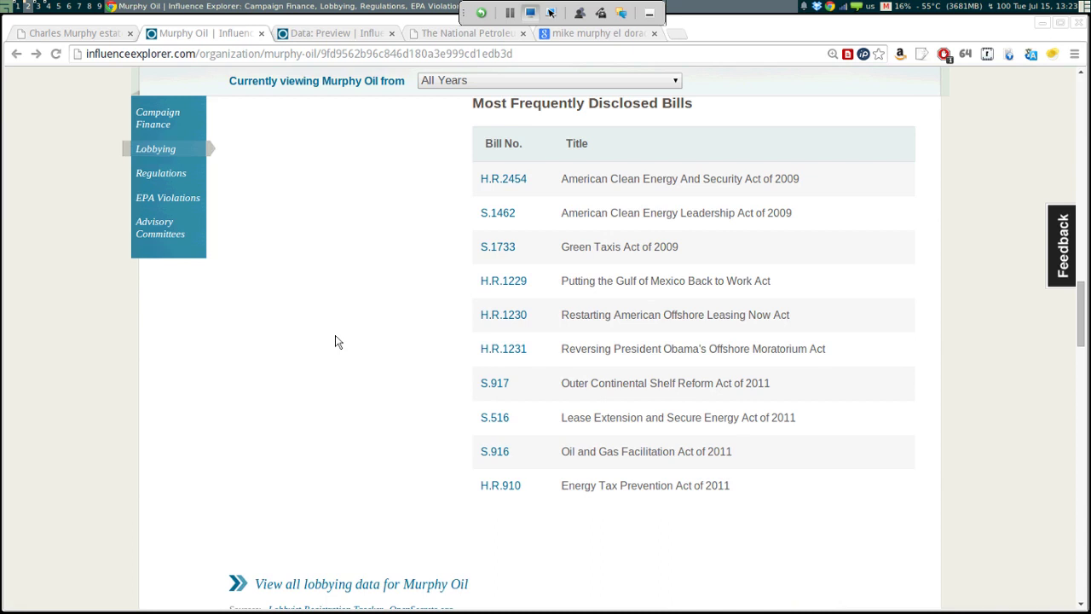
Step: Jump to the Regulations section and examine the documents submitted by Murphy Oil and the mentions in document text
{"action": "left_click", "coordinate": [176, 173]}
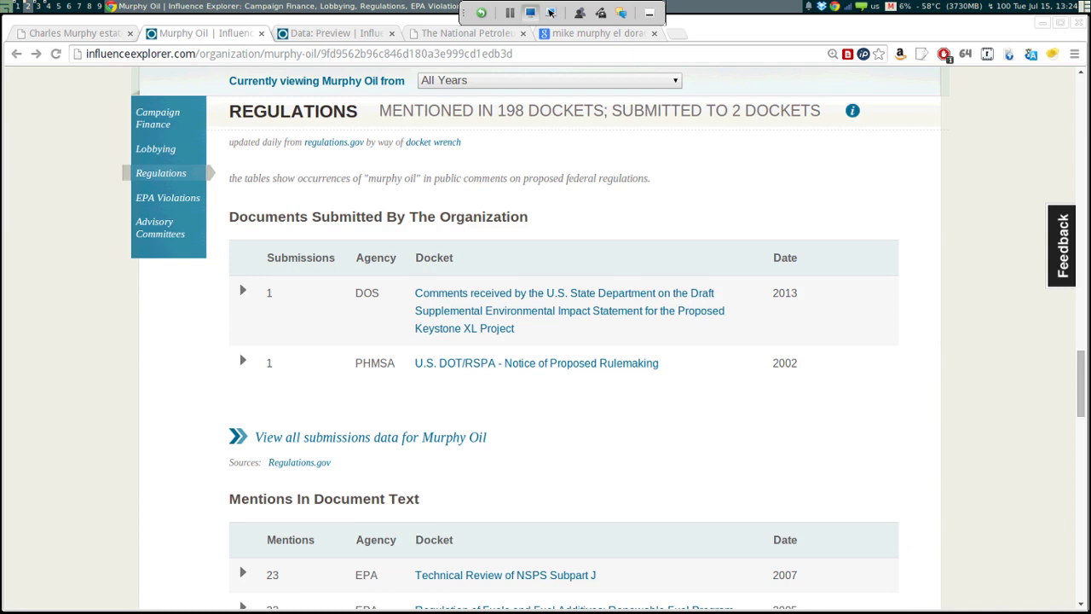
{"action": "scroll", "coordinate": [558, 566], "scroll_direction": "down", "scroll_amount": 6}
{"action": "scroll", "coordinate": [557, 566], "scroll_direction": "up", "scroll_amount": 5}
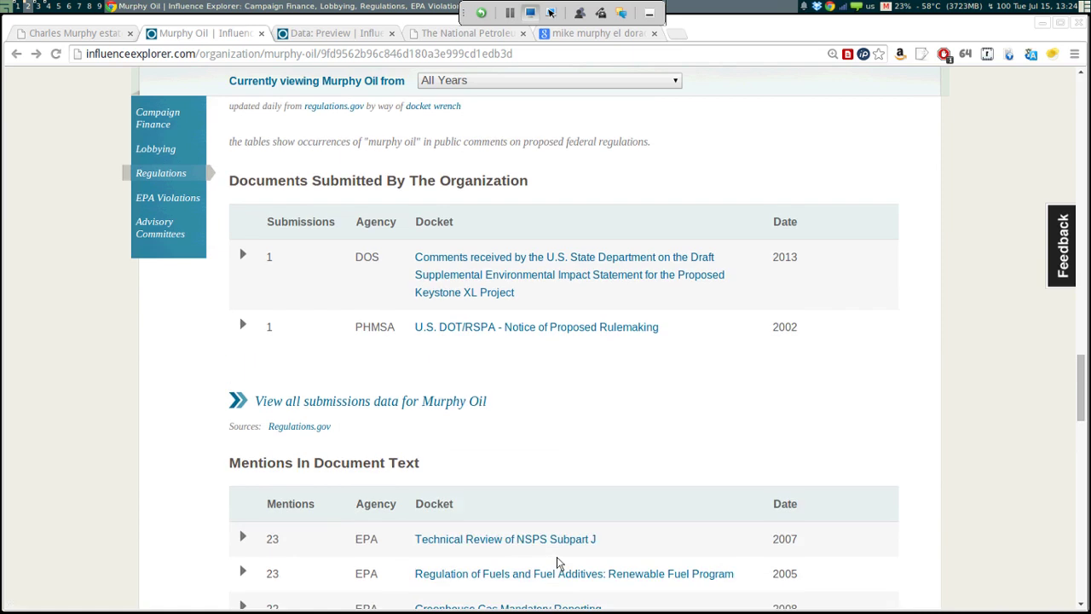
{"action": "scroll", "coordinate": [558, 563], "scroll_direction": "up", "scroll_amount": 1}
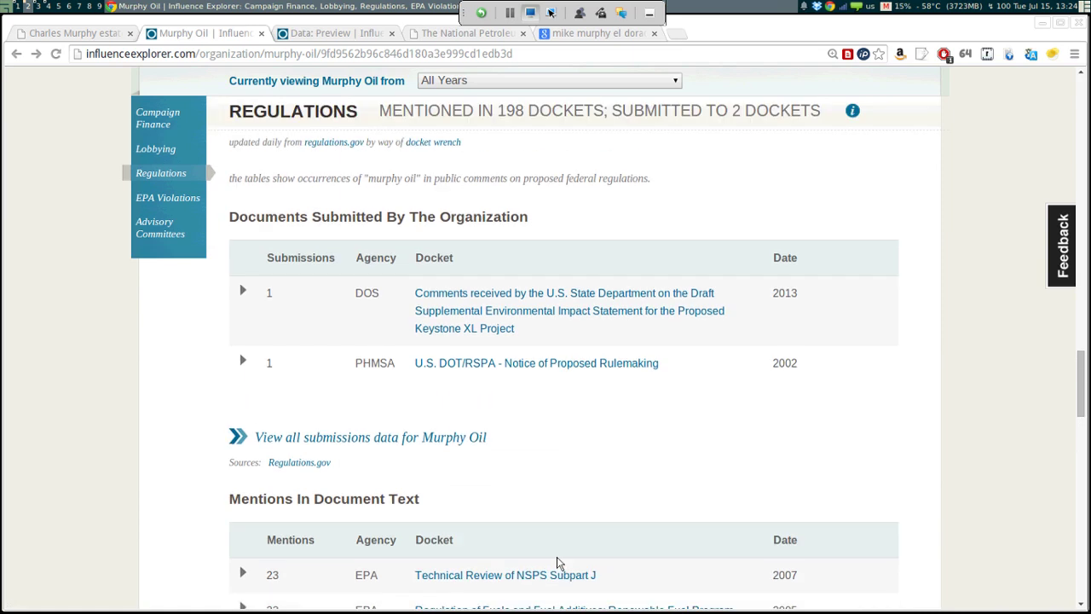
Step: Expand the 2013 DOS submission and open its Keystone XL docket on Docket Wrench in a new tab
{"action": "left_click", "coordinate": [242, 291]}
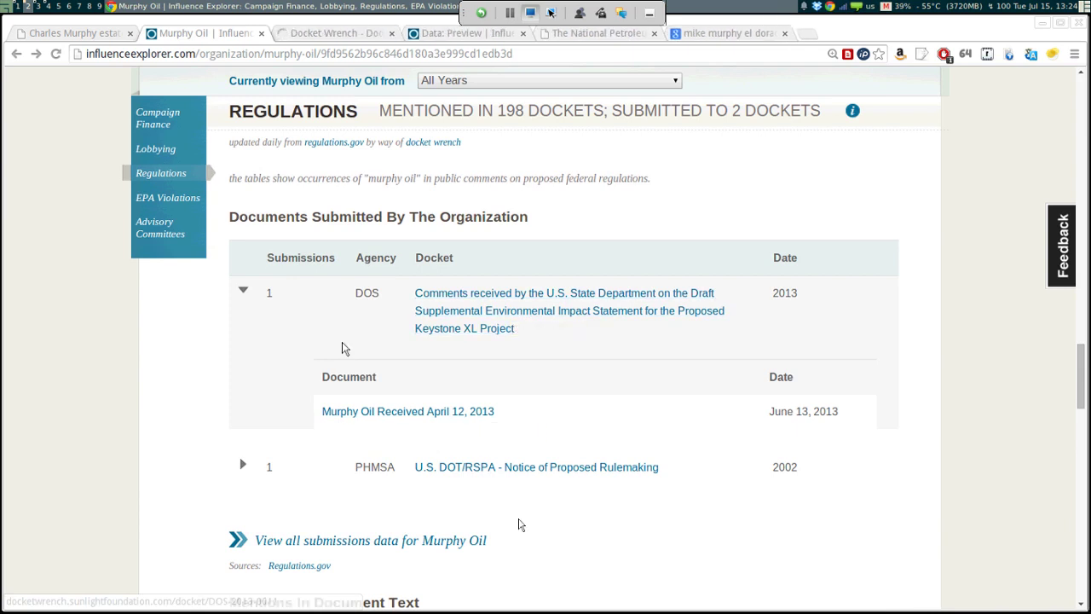
{"action": "key", "text": "ctrl+Tab"}
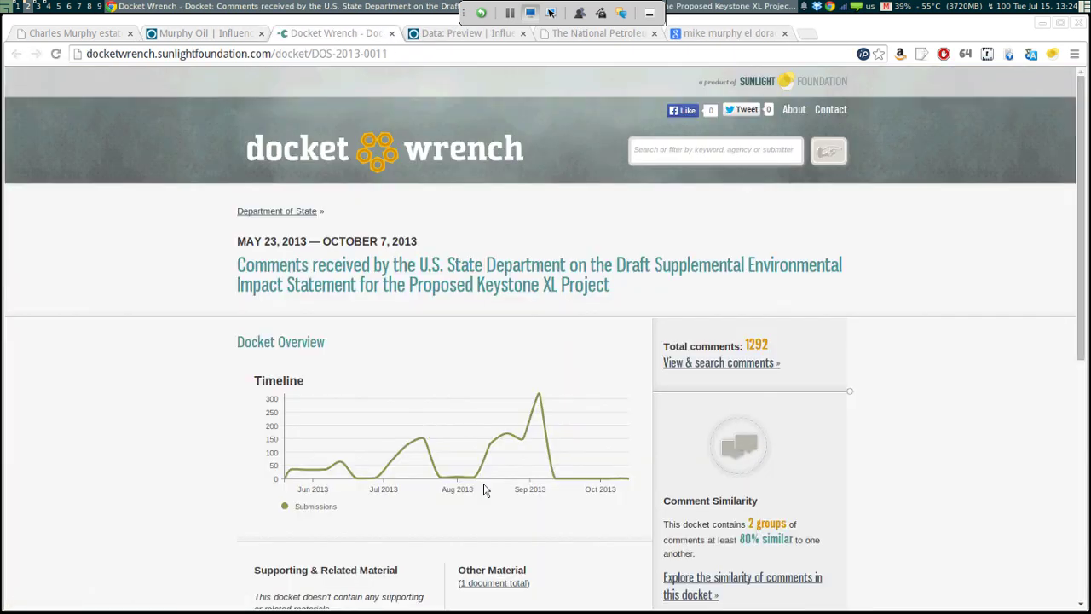
Step: Examine the Keystone XL docket's timeline, related material and comment information, and return to the Murphy Oil profile
{"action": "scroll", "coordinate": [484, 490], "scroll_direction": "down", "scroll_amount": 5}
{"action": "scroll", "coordinate": [484, 491], "scroll_direction": "up", "scroll_amount": 3}
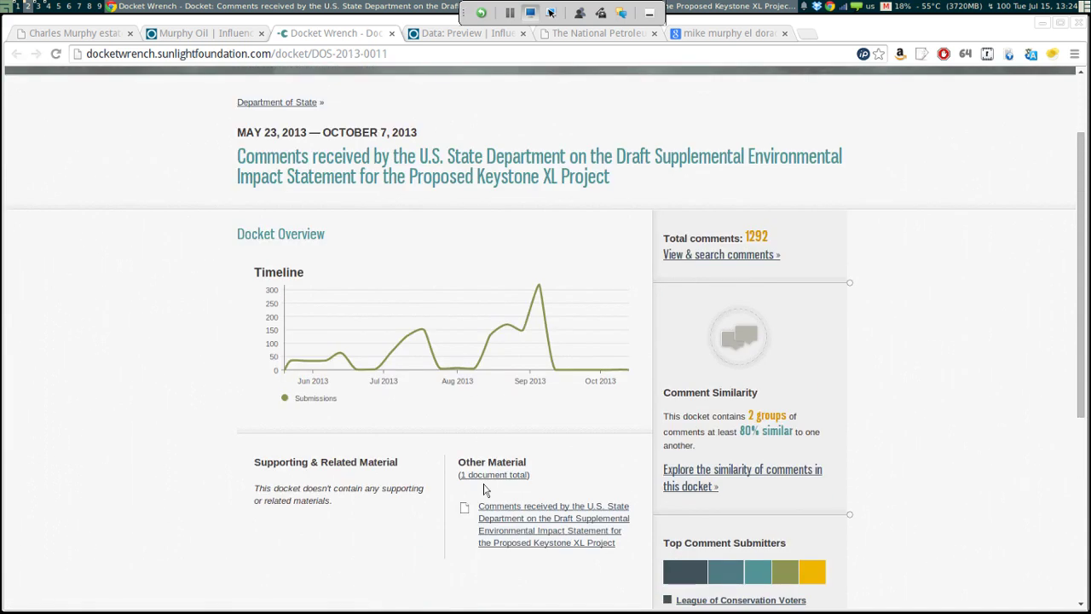
{"action": "scroll", "coordinate": [424, 429], "scroll_direction": "down", "scroll_amount": 3}
{"action": "scroll", "coordinate": [423, 429], "scroll_direction": "up", "scroll_amount": 4}
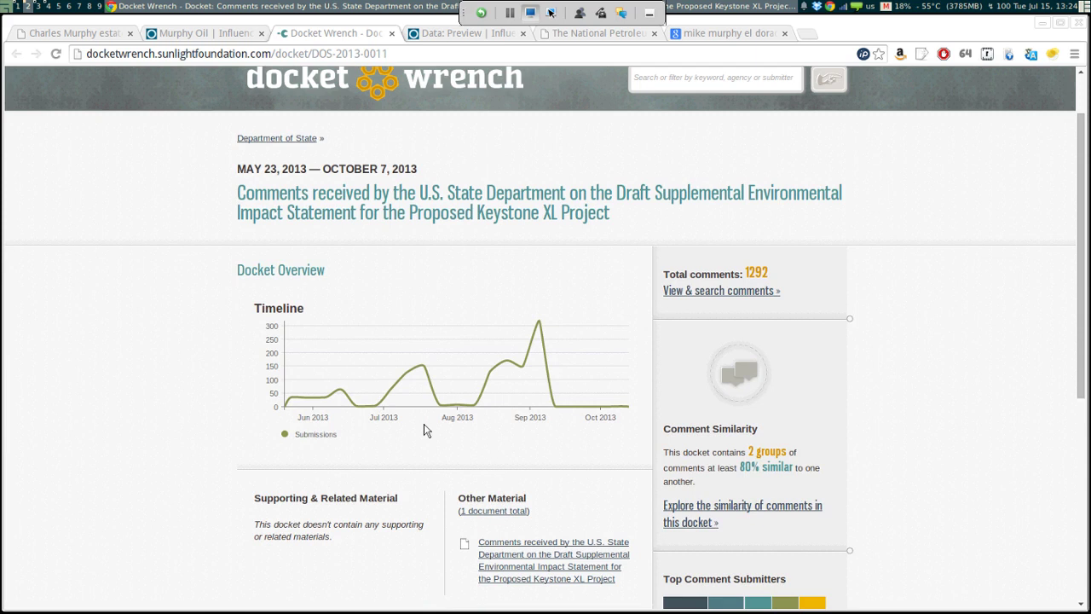
{"action": "key", "text": "ctrl+shift+Tab"}
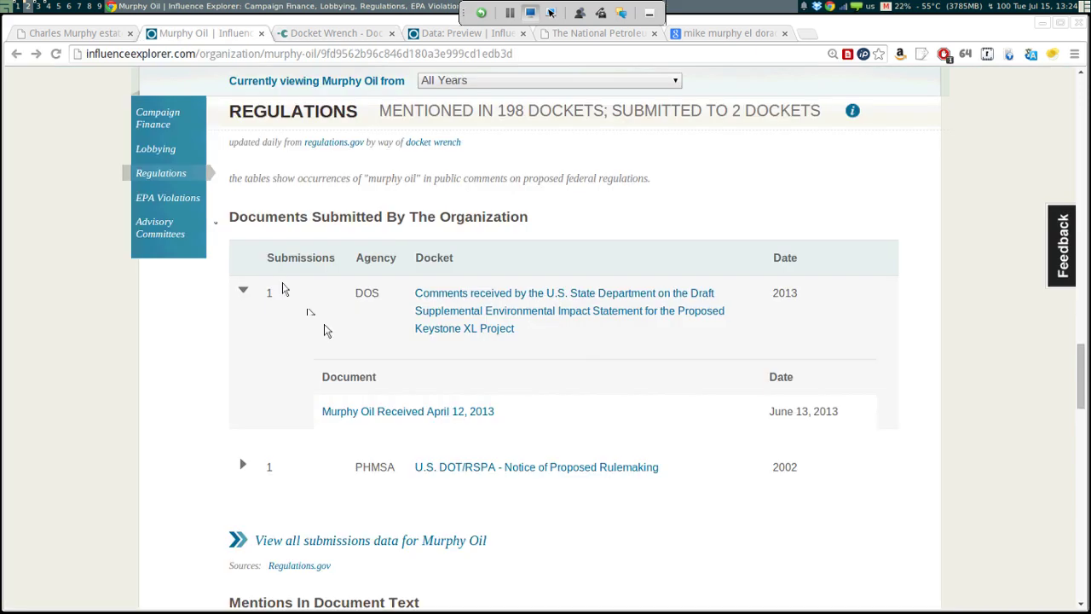
Step: Open the Murphy Oil document received April 12, 2013 in a new tab, examine its submission details, and return to the Murphy Oil profile
{"action": "scroll", "coordinate": [348, 353], "scroll_direction": "down", "scroll_amount": 1}
{"action": "left_click", "coordinate": [348, 353]}
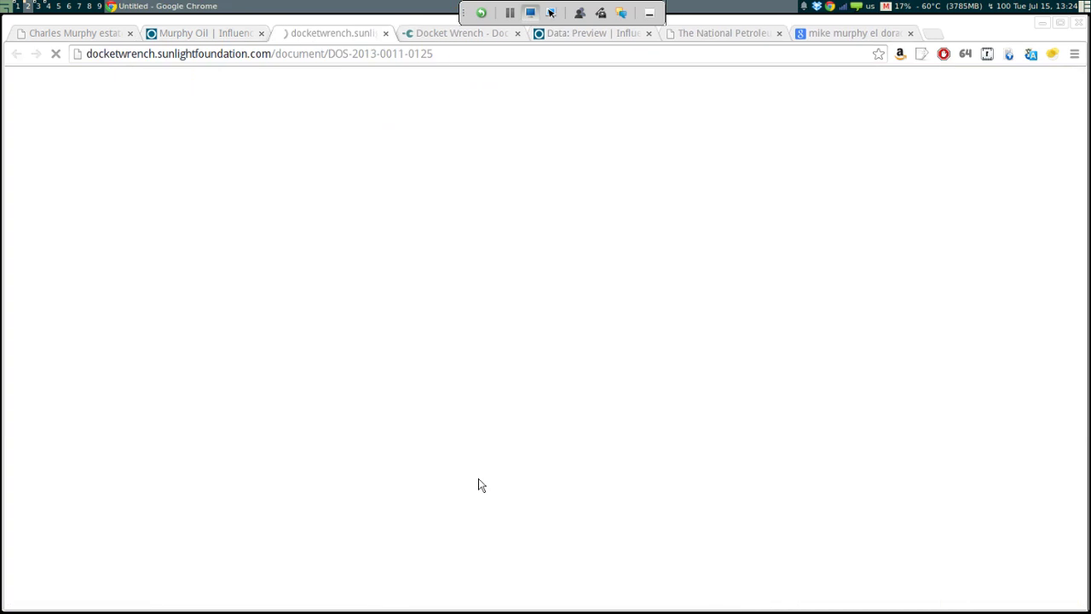
{"action": "scroll", "coordinate": [550, 557], "scroll_direction": "down", "scroll_amount": 5}
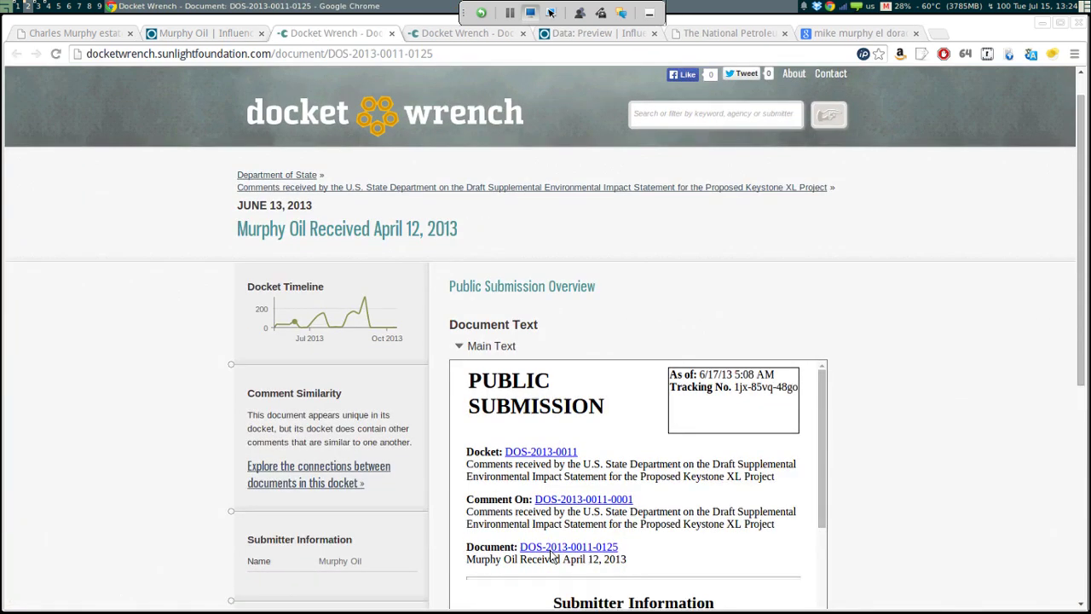
{"action": "scroll", "coordinate": [292, 298], "scroll_direction": "down", "scroll_amount": 2}
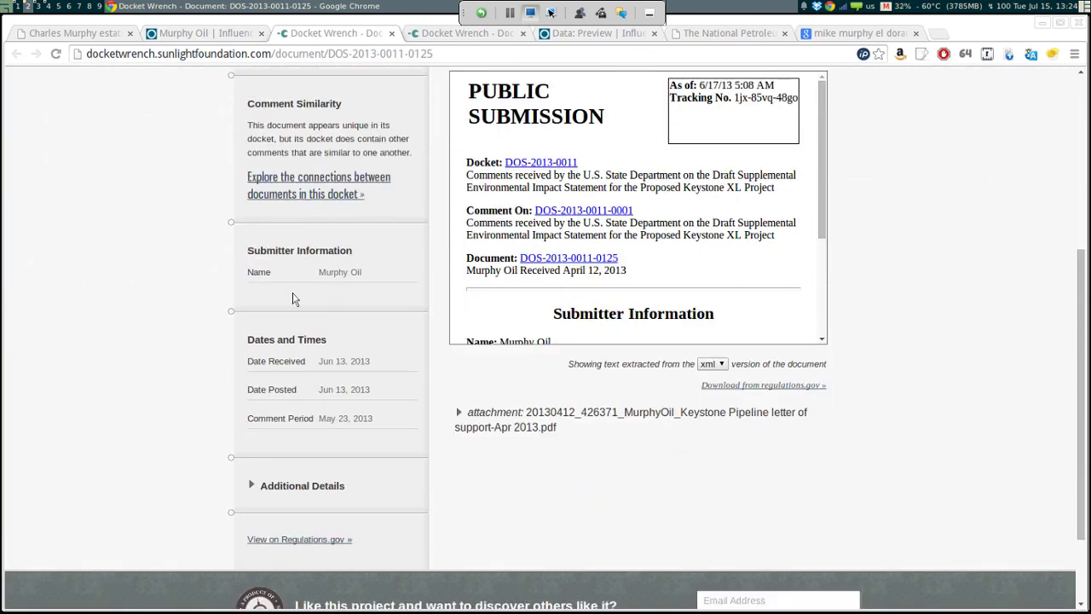
{"action": "key", "text": "ctrl+shift+Tab"}
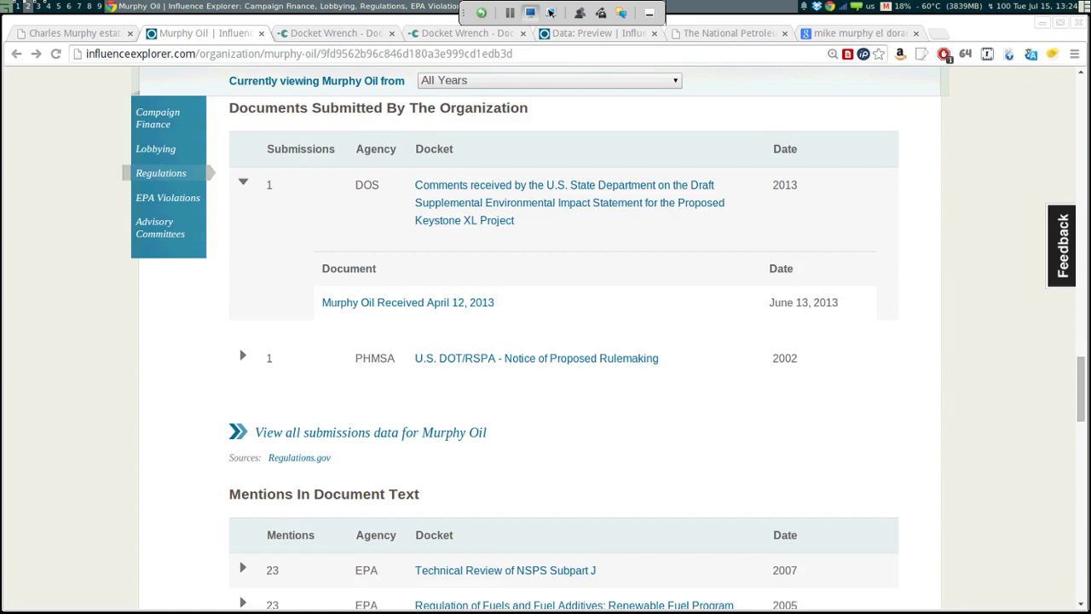
Step: Go to the Advisory Committees section and expand the Department of Energy row to examine its committee members
{"action": "scroll", "coordinate": [431, 435], "scroll_direction": "down", "scroll_amount": 2}
{"action": "scroll", "coordinate": [431, 435], "scroll_direction": "down", "scroll_amount": 10}
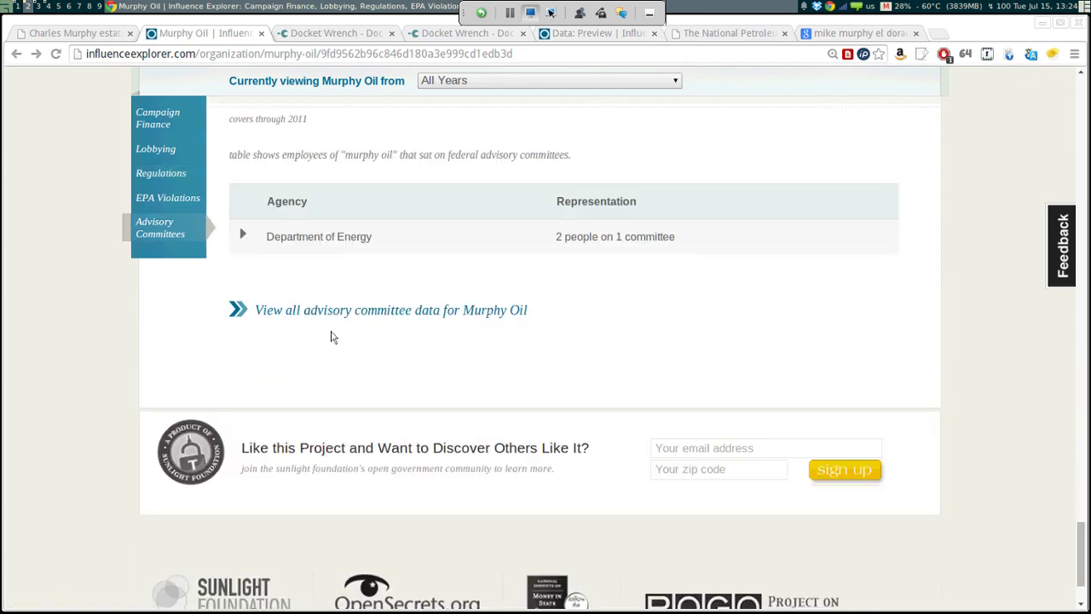
{"action": "scroll", "coordinate": [333, 338], "scroll_direction": "up", "scroll_amount": 1}
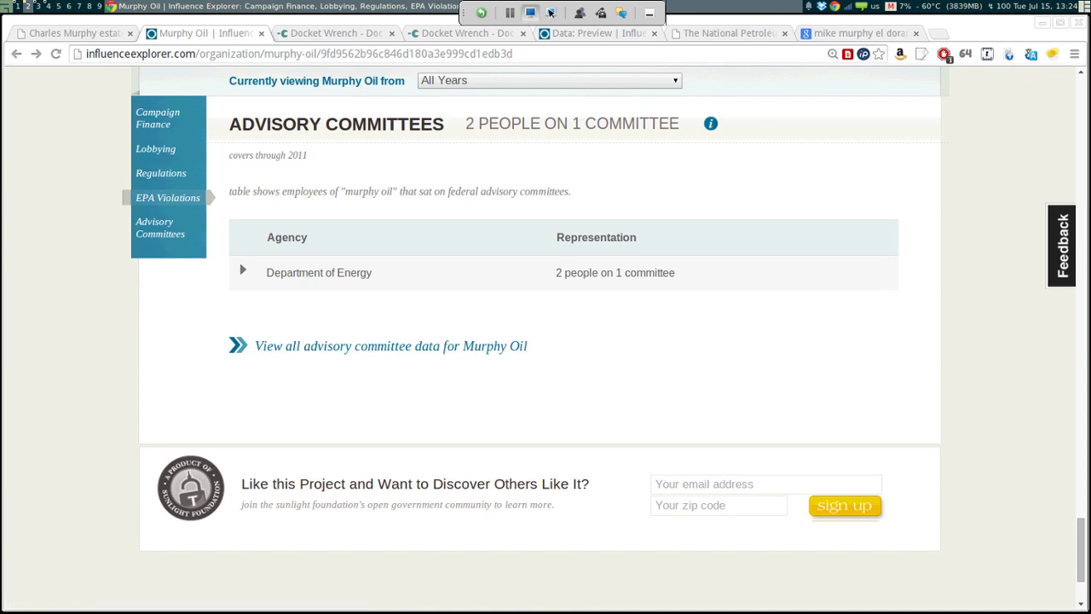
{"action": "left_click", "coordinate": [243, 271]}
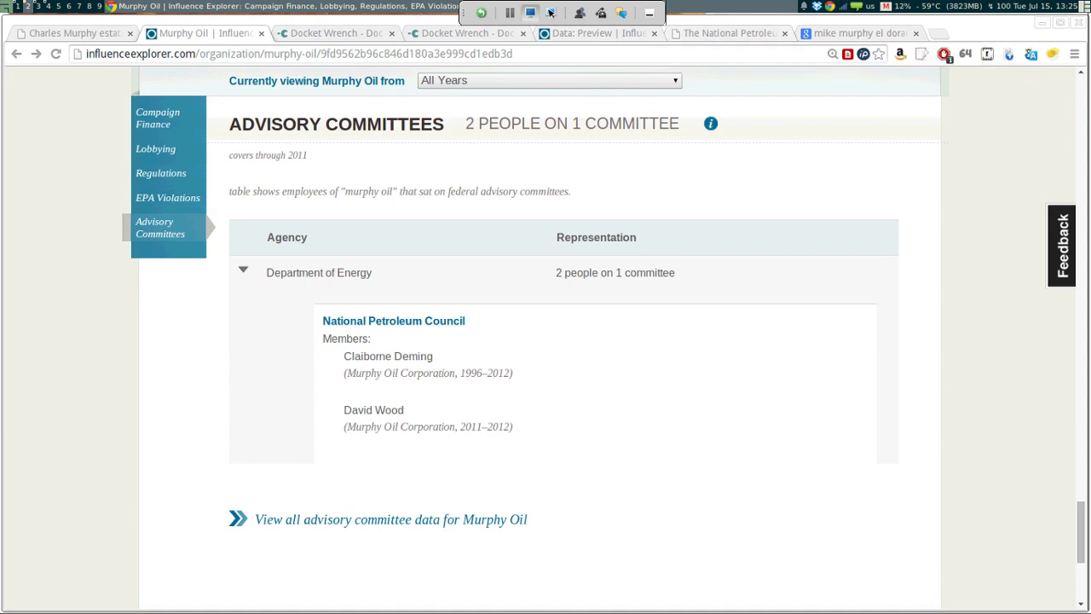
{"action": "key", "text": "Up"}
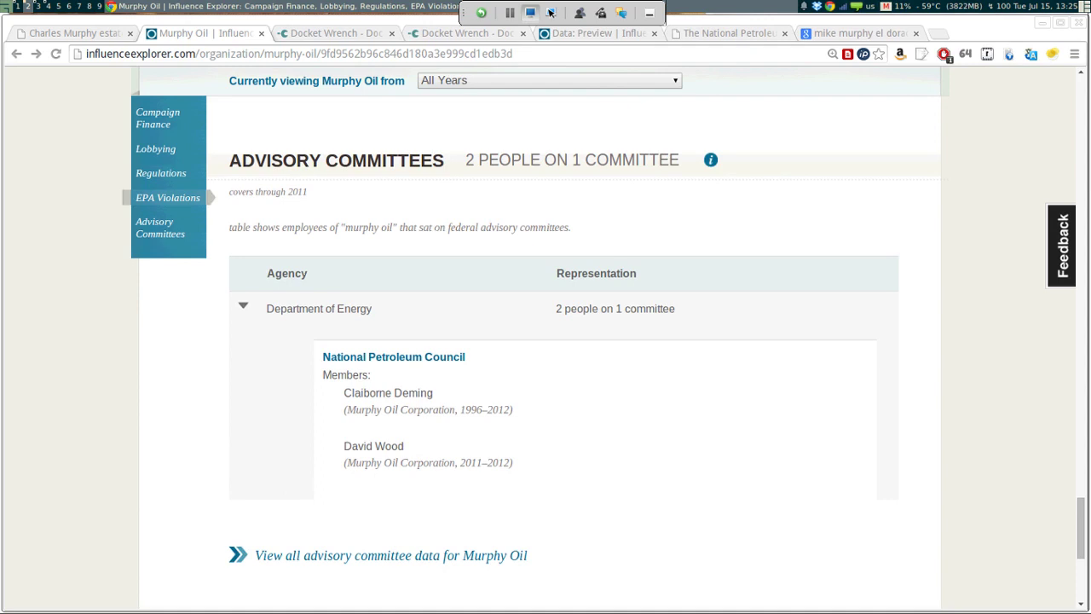
{"action": "key", "text": "Down"}
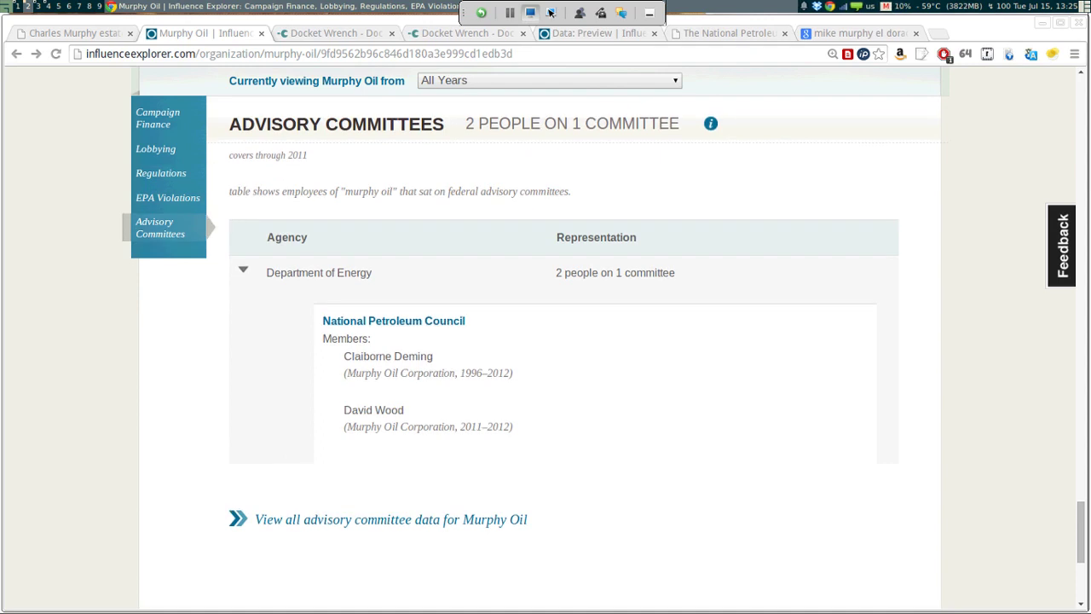
Step: Check the Murphy Oil chairman's entry in the National Petroleum Council member list and return to the Murphy Oil profile
{"action": "left_click", "coordinate": [729, 32]}
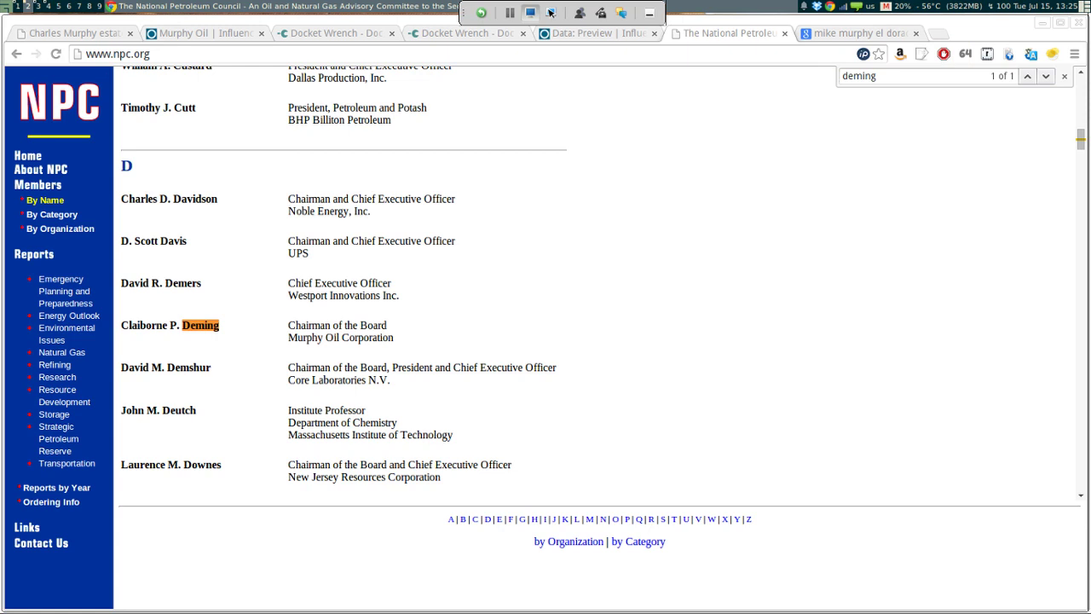
{"action": "scroll", "coordinate": [327, 332], "scroll_direction": "down", "scroll_amount": 2}
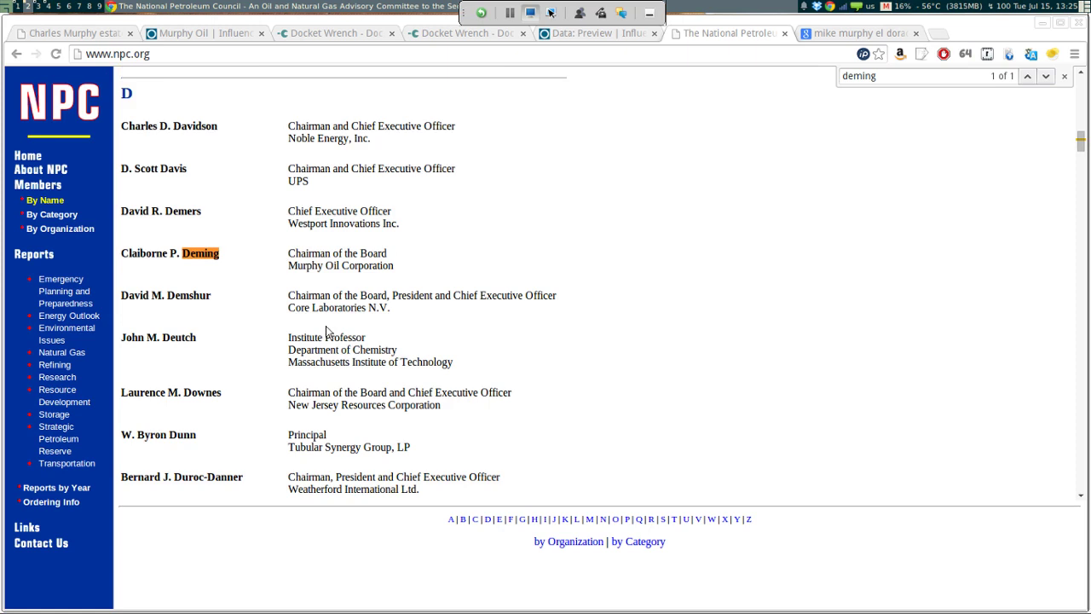
{"action": "scroll", "coordinate": [327, 331], "scroll_direction": "up", "scroll_amount": 1}
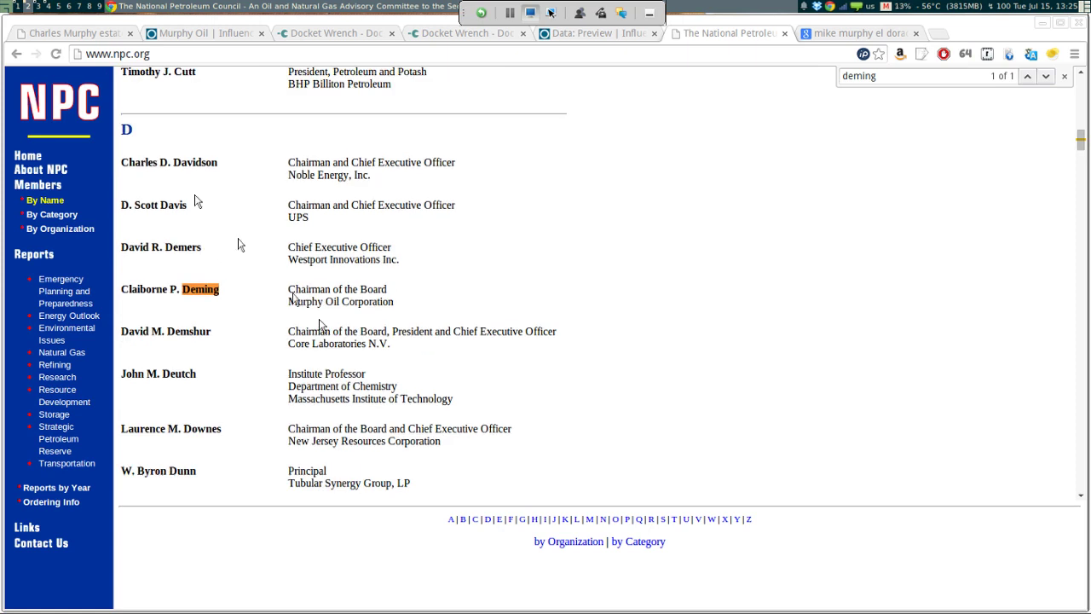
{"action": "left_click_drag", "start_coordinate": [288, 294], "coordinate": [394, 303]}
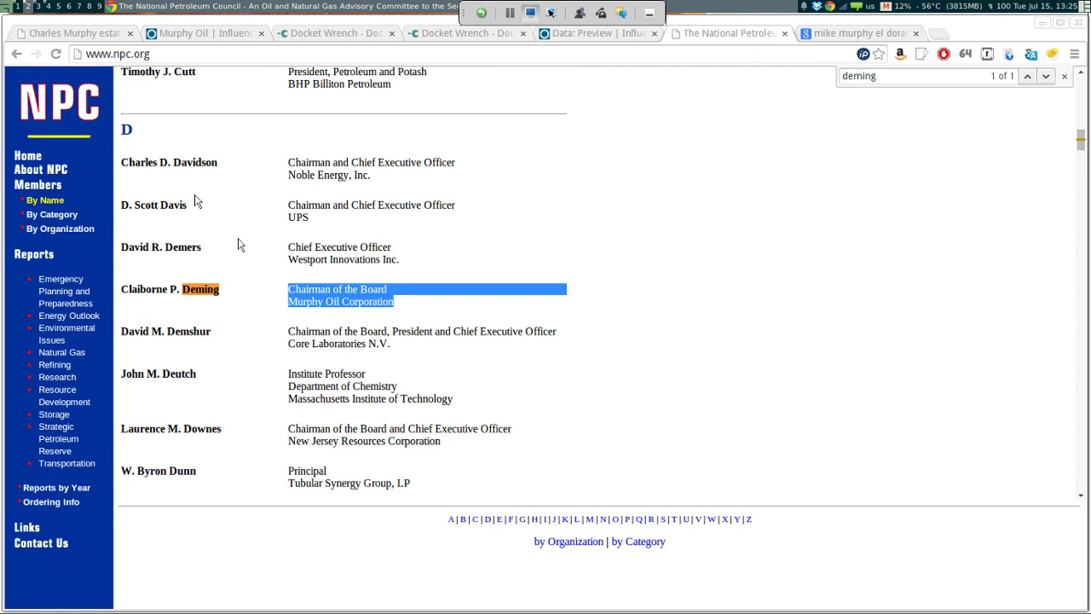
{"action": "left_click", "coordinate": [239, 245]}
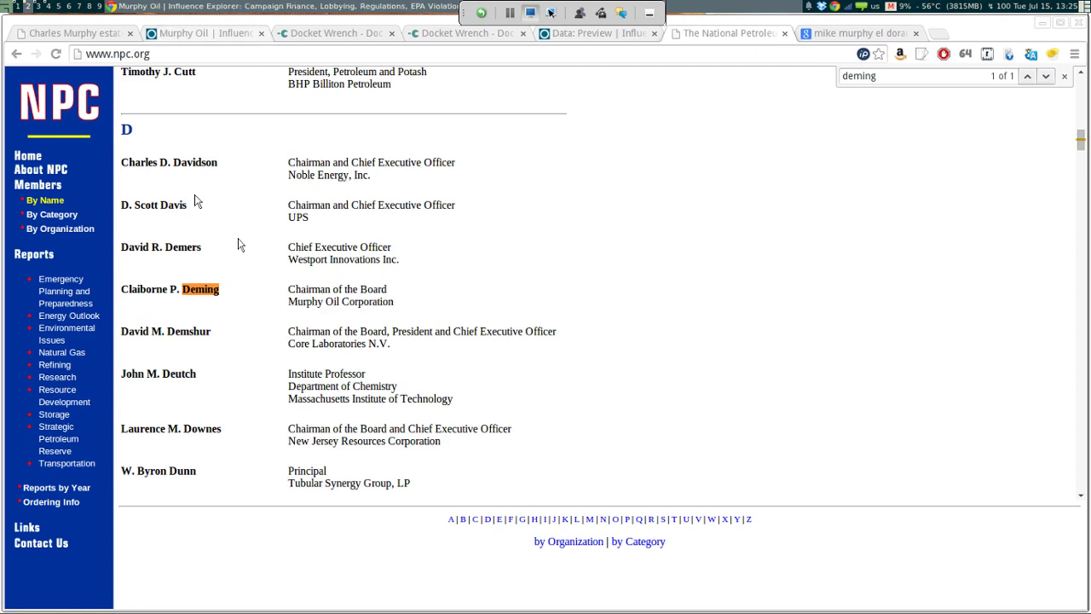
{"action": "key", "text": "ctrl+2"}
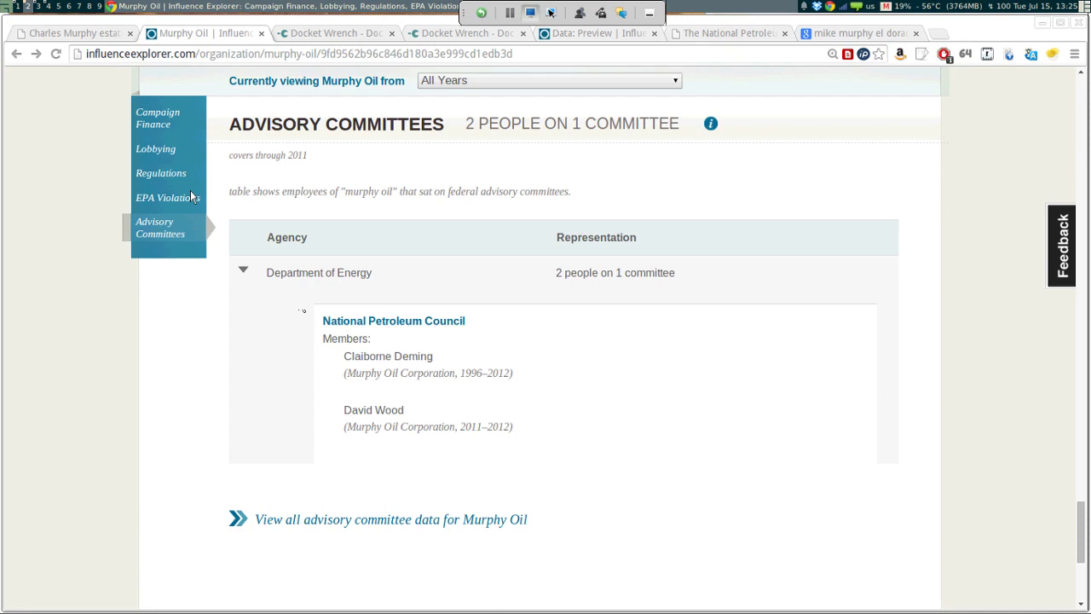
Step: Copy the Murphy Oil chairman's full name from the National Petroleum Council member list
{"action": "key", "text": "ctrl+6"}
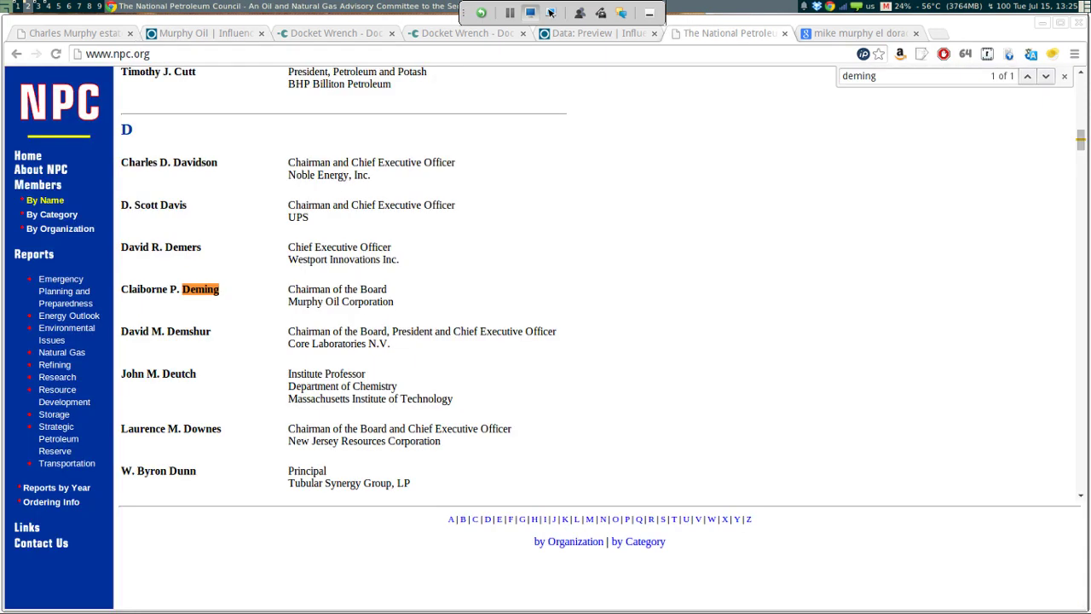
{"action": "mouse_move", "coordinate": [219, 289]}
{"action": "left_mouse_down"}
{"action": "mouse_move", "coordinate": [124, 290]}
{"action": "mouse_move", "coordinate": [215, 289]}
{"action": "left_mouse_up"}
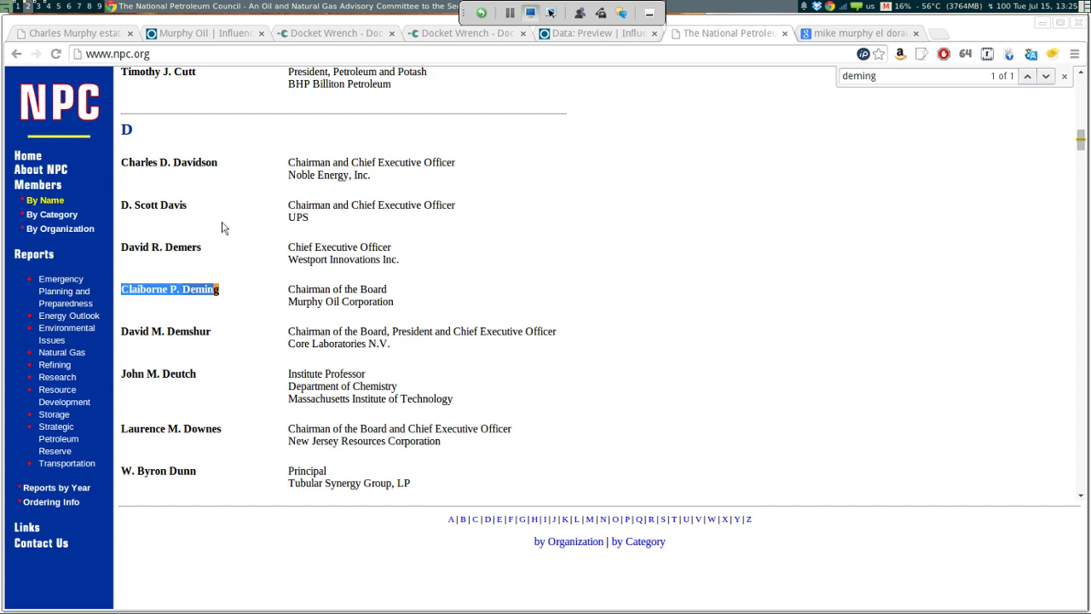
{"action": "key", "text": "shift+Right"}
{"action": "key", "text": "shift+Right"}
{"action": "key", "text": "shift+Right"}
{"action": "key", "text": "shift+Right"}
{"action": "key", "text": "ctrl+c"}
{"action": "right_click", "coordinate": [192, 289]}
{"action": "key", "text": "Escape"}
Step: Replace the Organization filter with an empty Contributor filter in the Influence Explorer campaign finance data search
{"action": "key", "text": "ctrl+shift+Tab"}
{"action": "scroll", "coordinate": [373, 375], "scroll_direction": "up", "scroll_amount": 5}
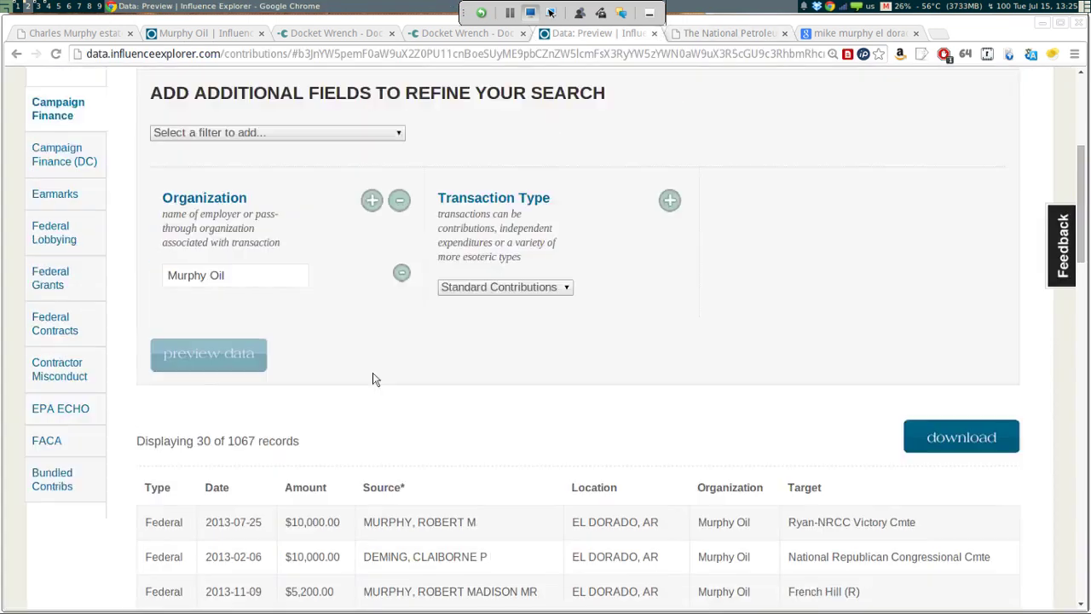
{"action": "scroll", "coordinate": [358, 363], "scroll_direction": "down", "scroll_amount": 2}
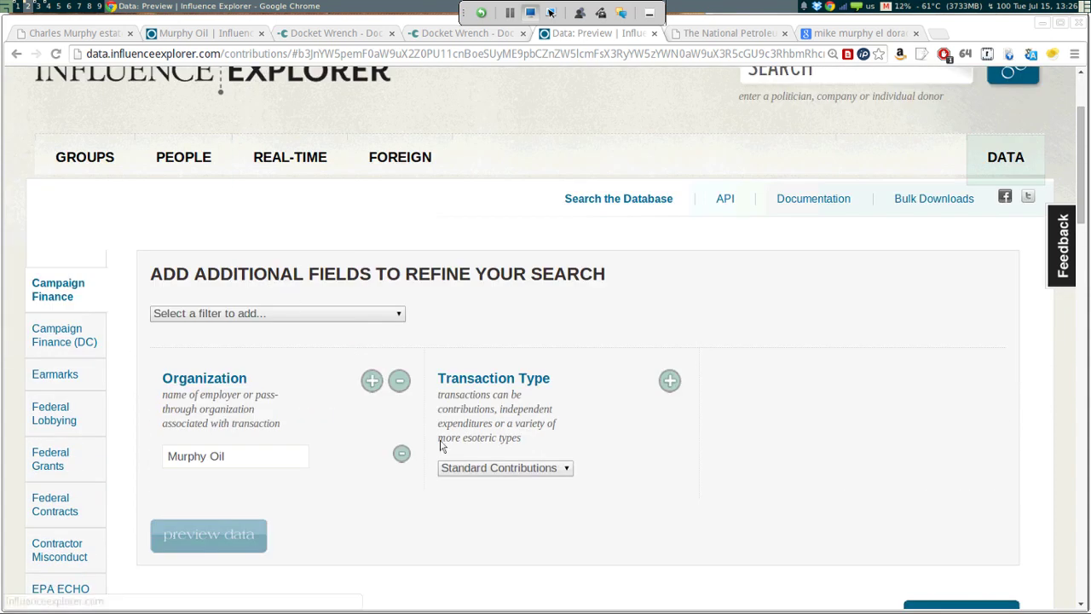
{"action": "key", "text": "ctrl+2"}
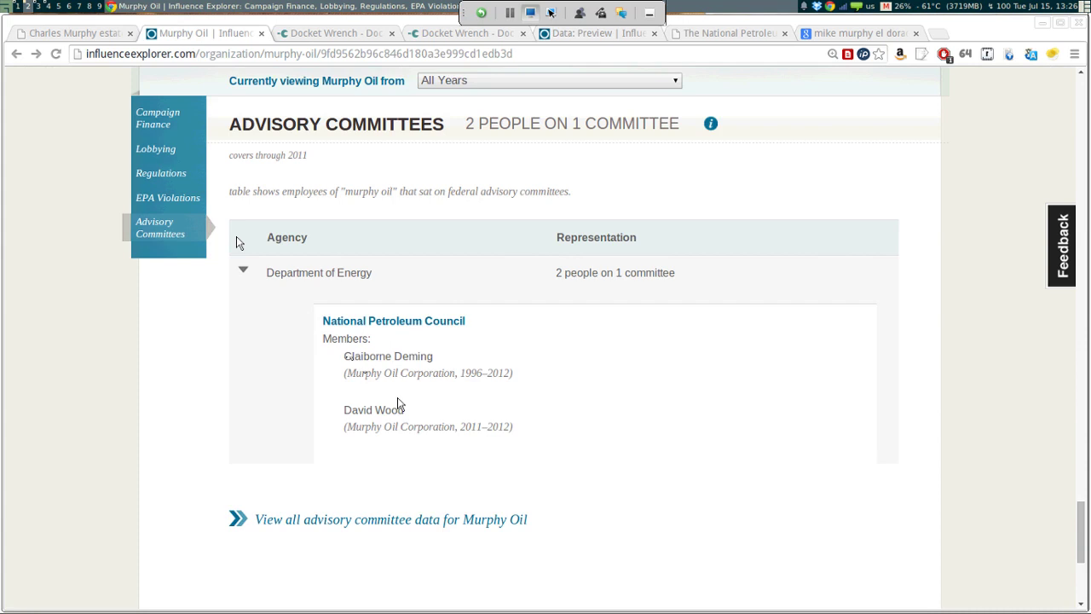
{"action": "key", "text": "ctrl+5"}
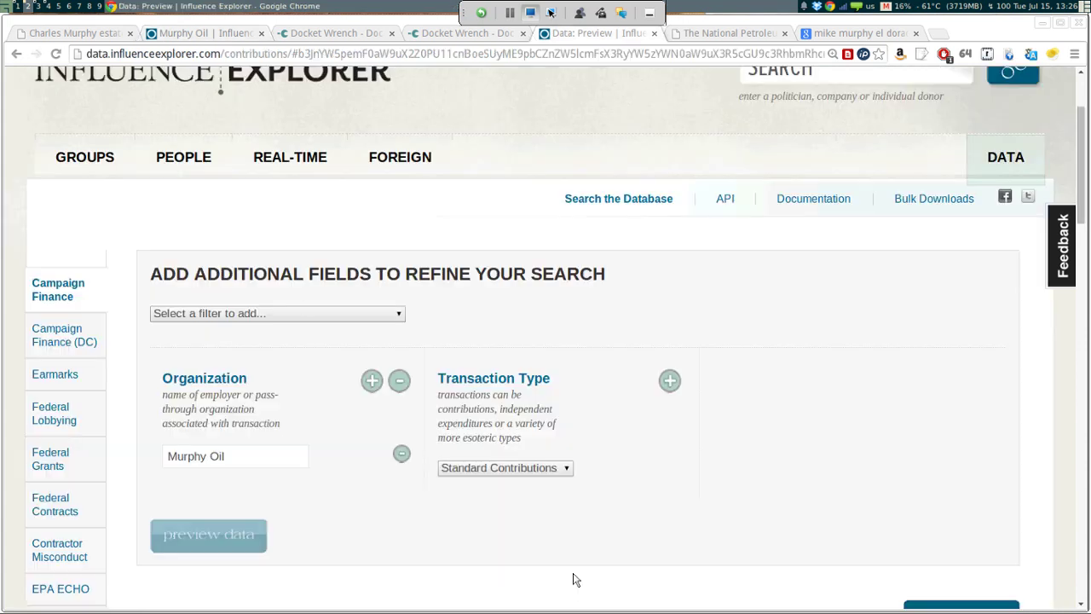
{"action": "left_click", "coordinate": [399, 381]}
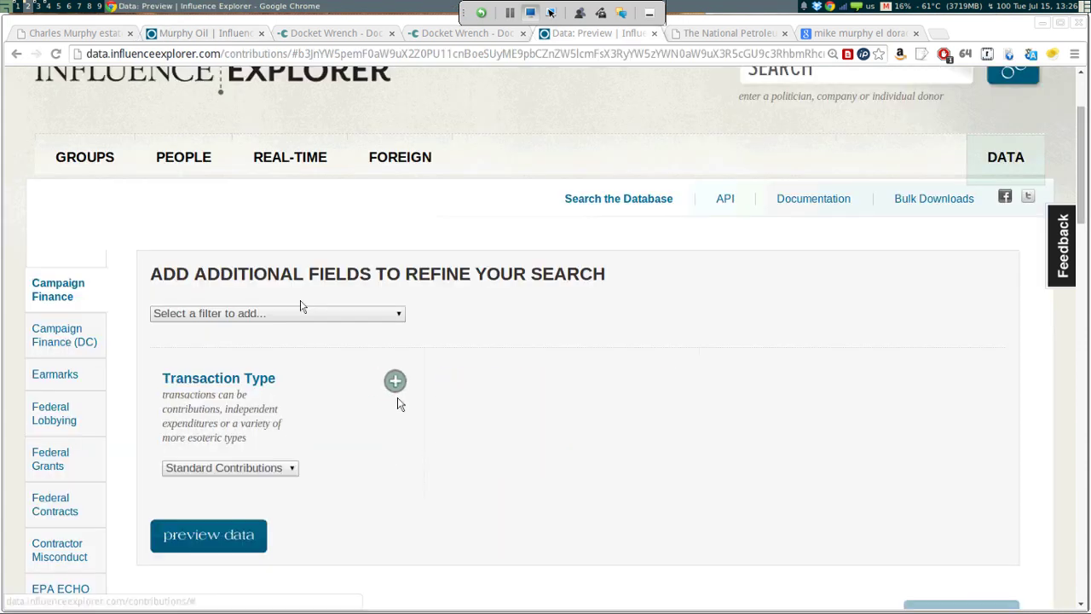
{"action": "key", "text": "alt+Down"}
{"action": "key", "text": "Down"}
{"action": "key", "text": "Down"}
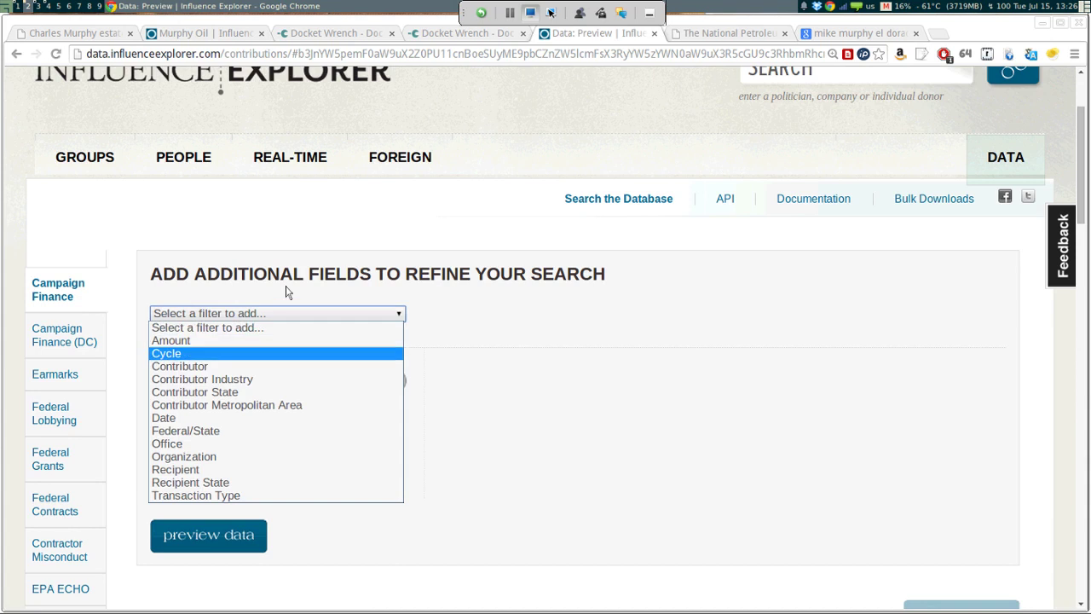
{"action": "key", "text": "Down"}
{"action": "key", "text": "Return"}
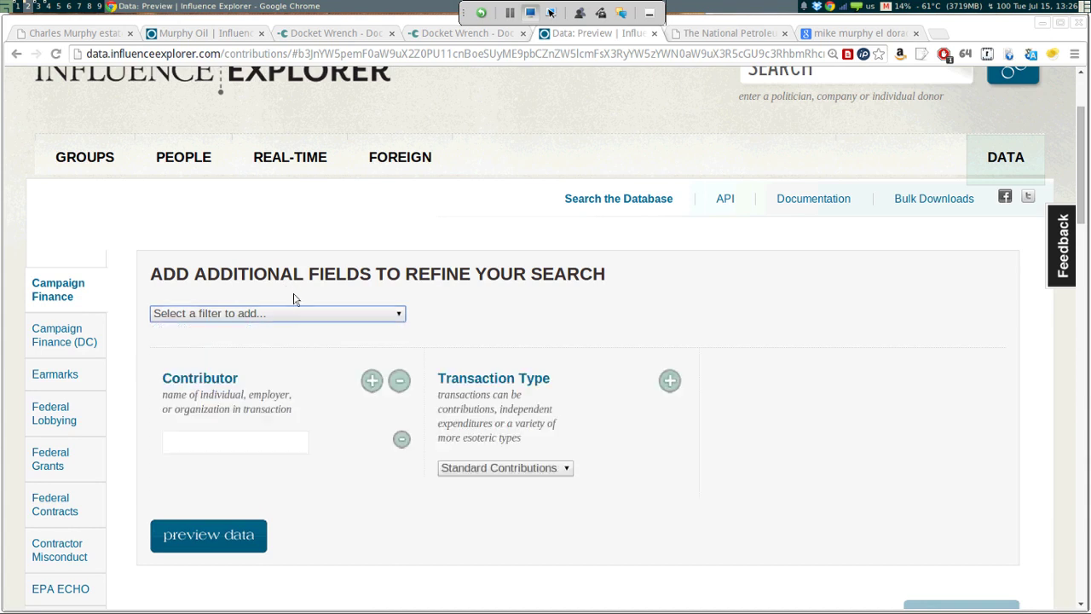
Step: Paste the chairman's name into the Contributor filter, remove the middle initial, and preview the matching contributions
{"action": "key", "text": "ctrl+v"}
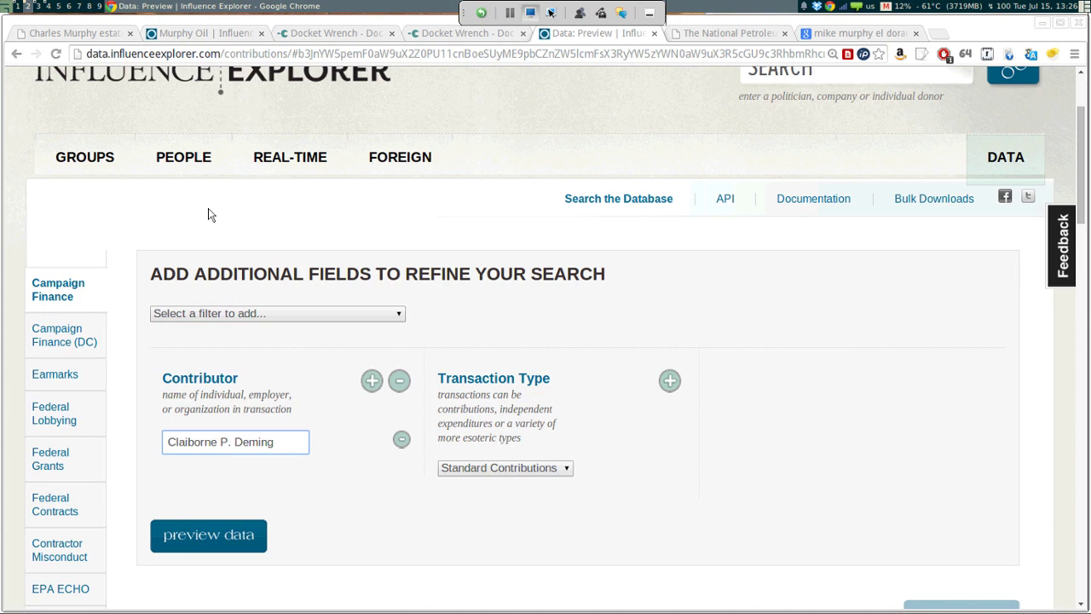
{"action": "key", "text": "Left"}
{"action": "key", "text": "Left"}
{"action": "key", "text": "Left"}
{"action": "key", "text": "Left"}
{"action": "key", "text": "Left"}
{"action": "key", "text": "Left"}
{"action": "key", "text": "BackSpace"}
{"action": "key", "text": "BackSpace"}
{"action": "key", "text": "BackSpace"}
{"action": "key", "text": "Return"}
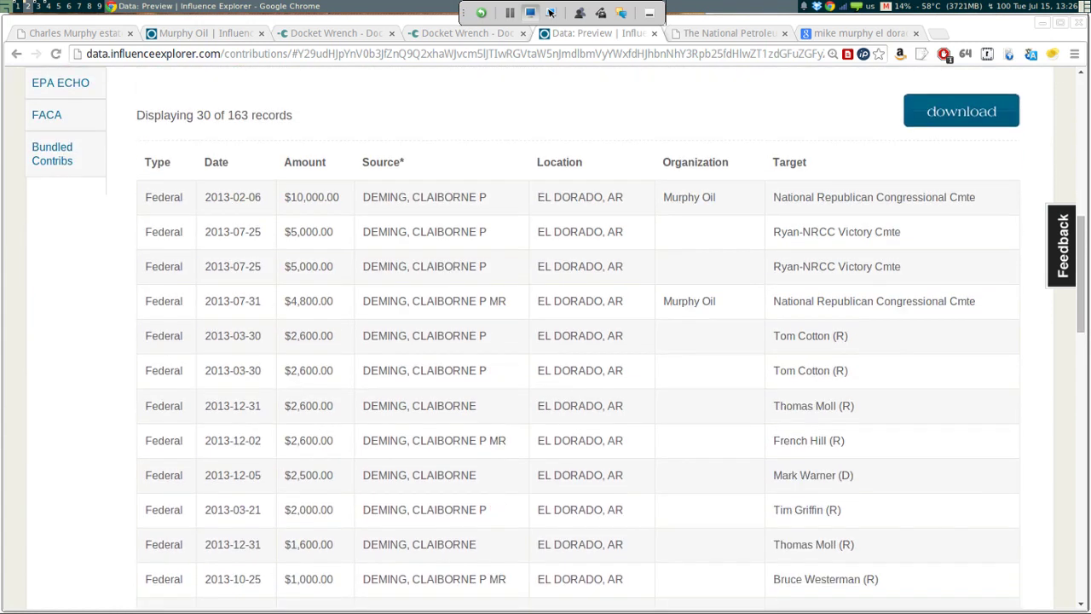
Step: Examine the chairman's contribution records by date, amount, organization and target, and return to the search filters
{"action": "key", "text": "Up"}
{"action": "key", "text": "Down"}
{"action": "key", "text": "Down"}
{"action": "key", "text": "Down"}
{"action": "key", "text": "Down"}
{"action": "key", "text": "Down"}
{"action": "key", "text": "Down"}
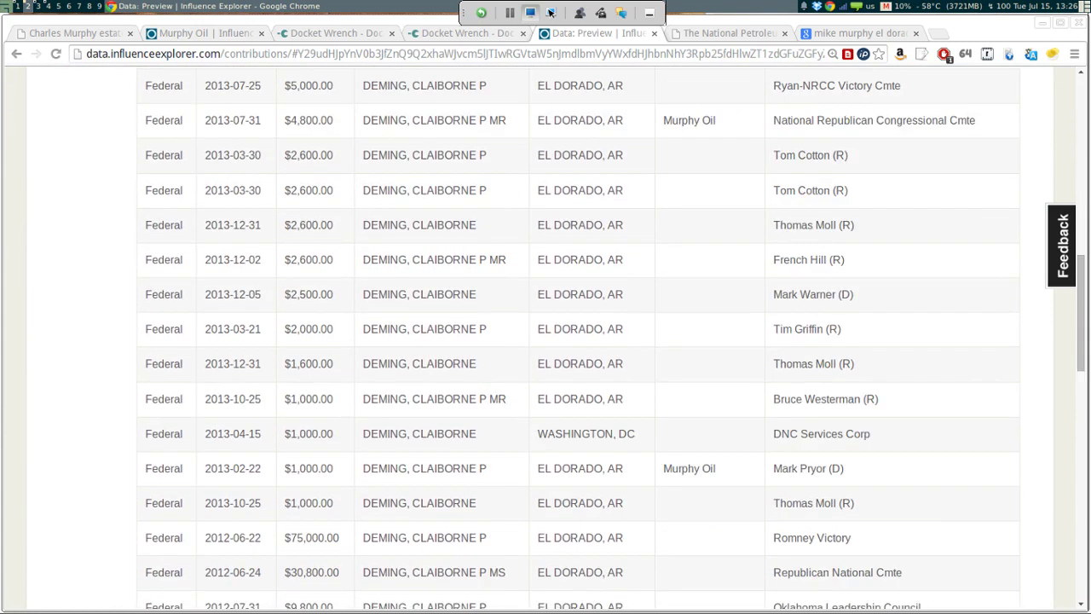
{"action": "key", "text": "Down"}
{"action": "key", "text": "Down"}
{"action": "key", "text": "Down"}
{"action": "key", "text": "Down"}
{"action": "key", "text": "Down"}
{"action": "key", "text": "Down"}
{"action": "key", "text": "Down"}
{"action": "key", "text": "Down"}
{"action": "key", "text": "Down"}
{"action": "key", "text": "Down"}
{"action": "key", "text": "Down"}
{"action": "key", "text": "Down"}
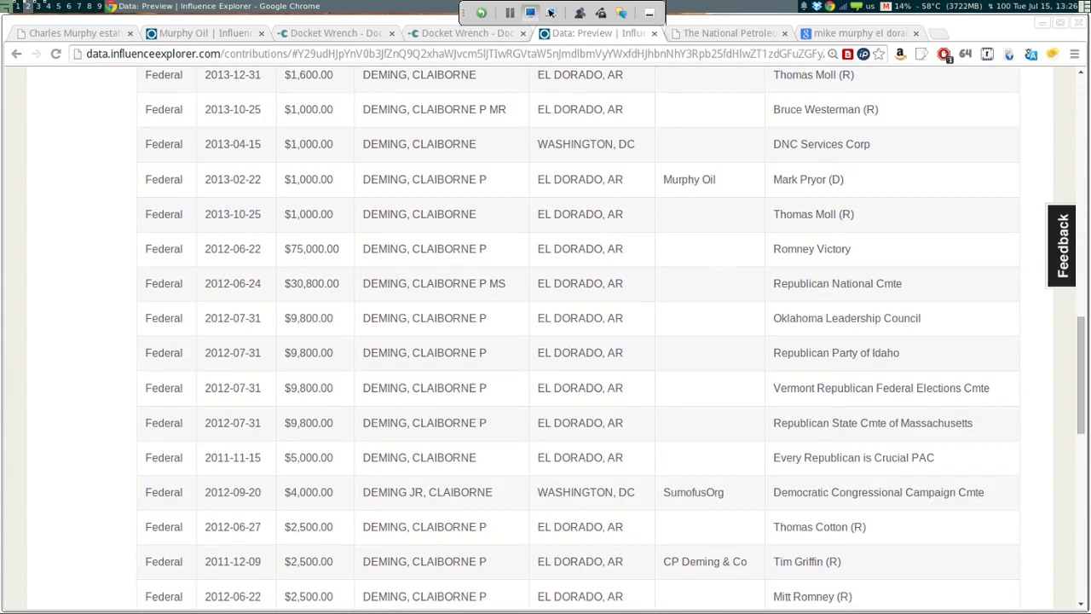
{"action": "scroll", "coordinate": [580, 341], "scroll_direction": "down", "scroll_amount": 2}
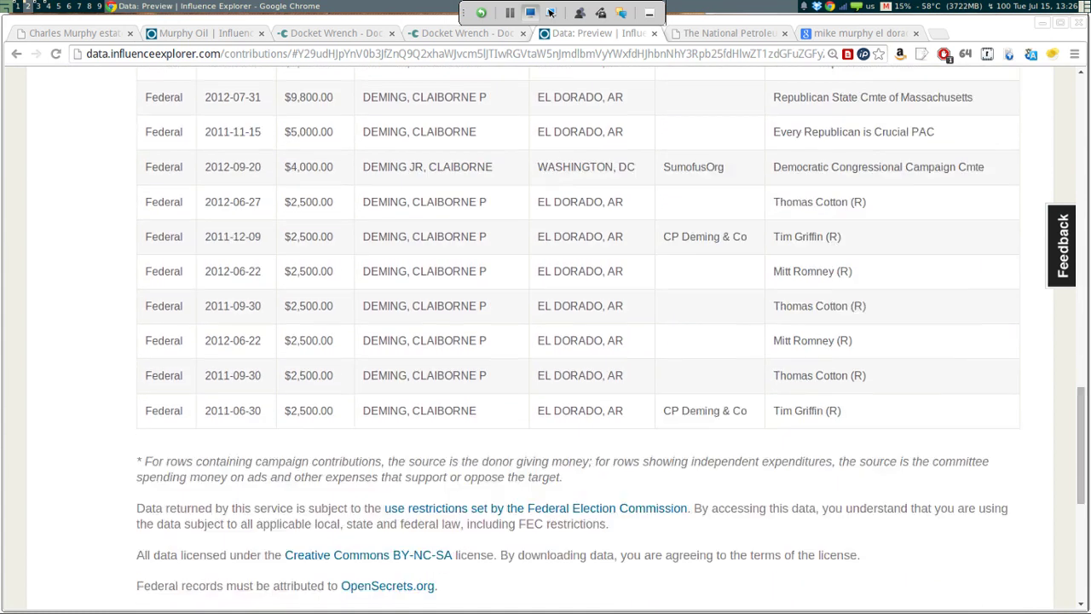
{"action": "scroll", "coordinate": [579, 341], "scroll_direction": "up", "scroll_amount": 5}
{"action": "scroll", "coordinate": [580, 341], "scroll_direction": "up", "scroll_amount": 5}
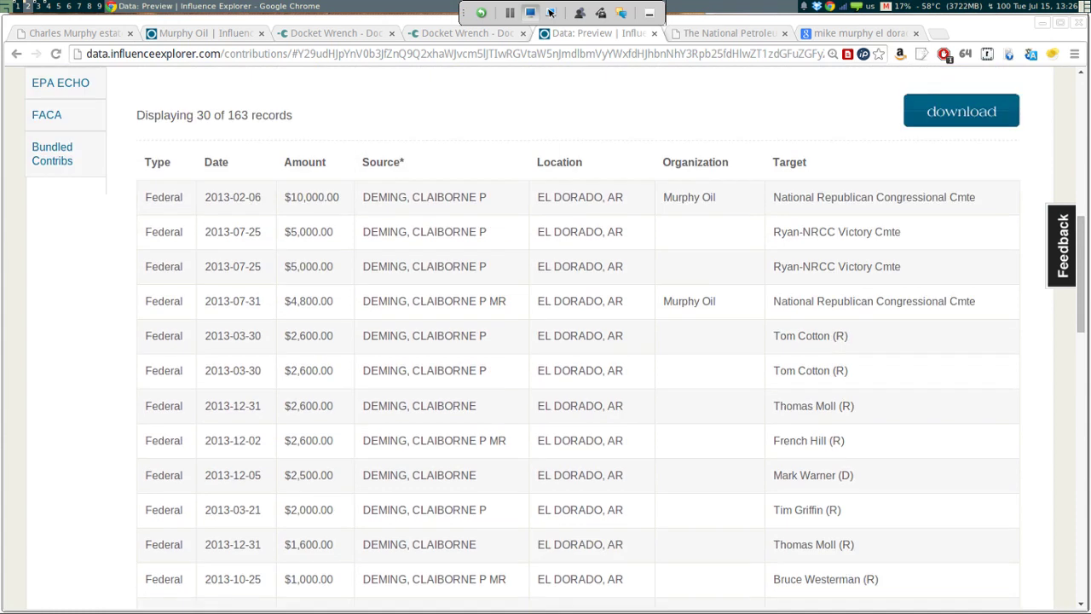
{"action": "scroll", "coordinate": [526, 531], "scroll_direction": "up", "scroll_amount": 5}
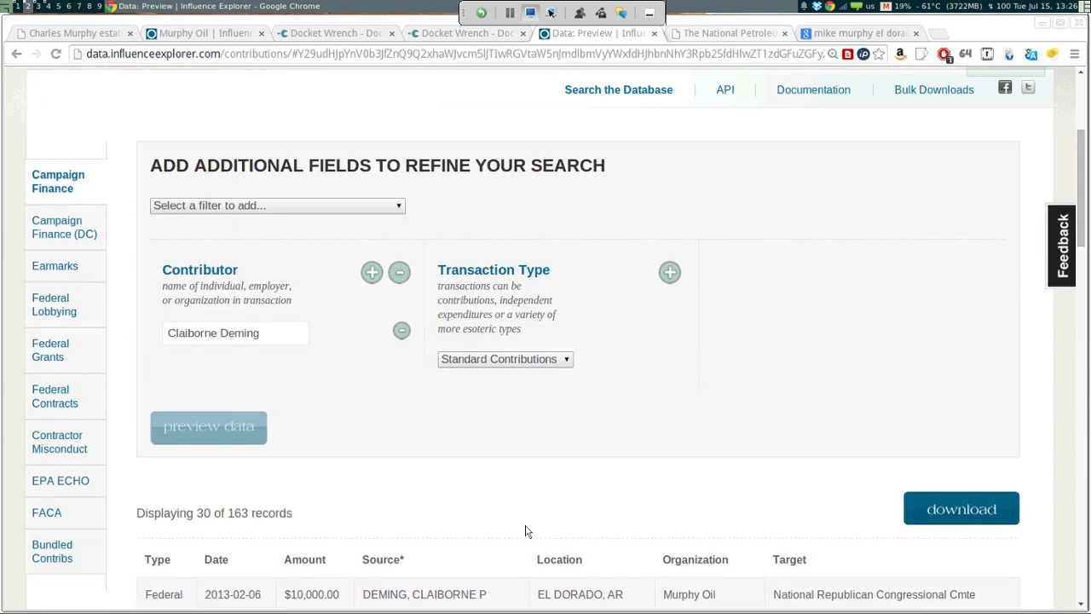
Step: Search Google for the copied name of the Murphy Oil chairman, reusing the existing Google results tab
{"action": "key", "text": "ctrl+9"}
{"action": "key", "text": "ctrl+l"}
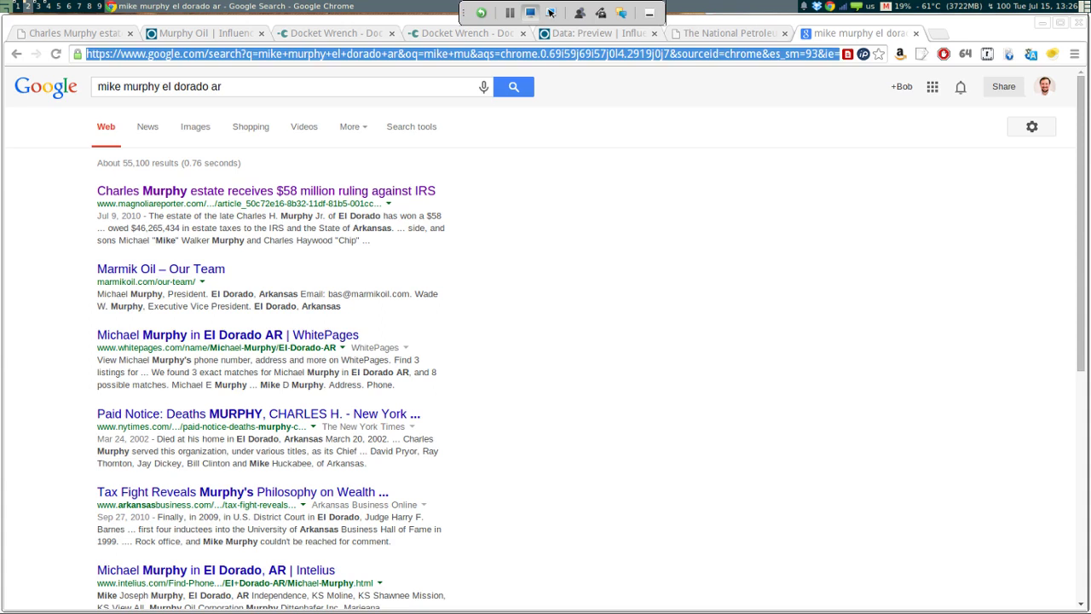
{"action": "key", "text": "ctrl+v"}
{"action": "key", "text": "Return"}
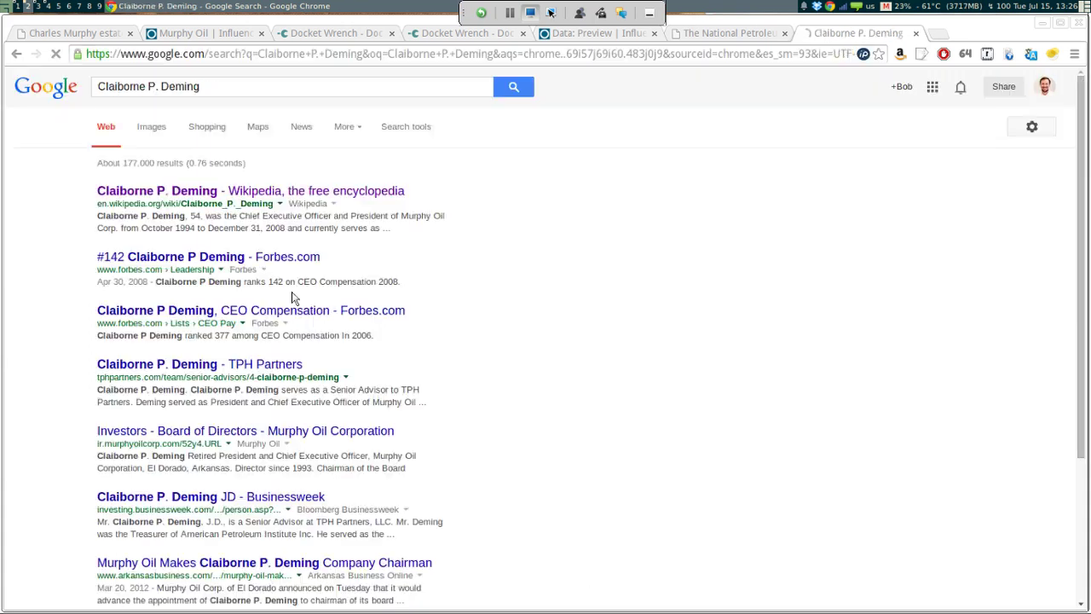
Step: Open the chairman's Wikipedia article and highlight the passage on his American Petroleum Institute, education foundation and Tulane roles
{"action": "key", "text": "Down"}
{"action": "key", "text": "Return"}
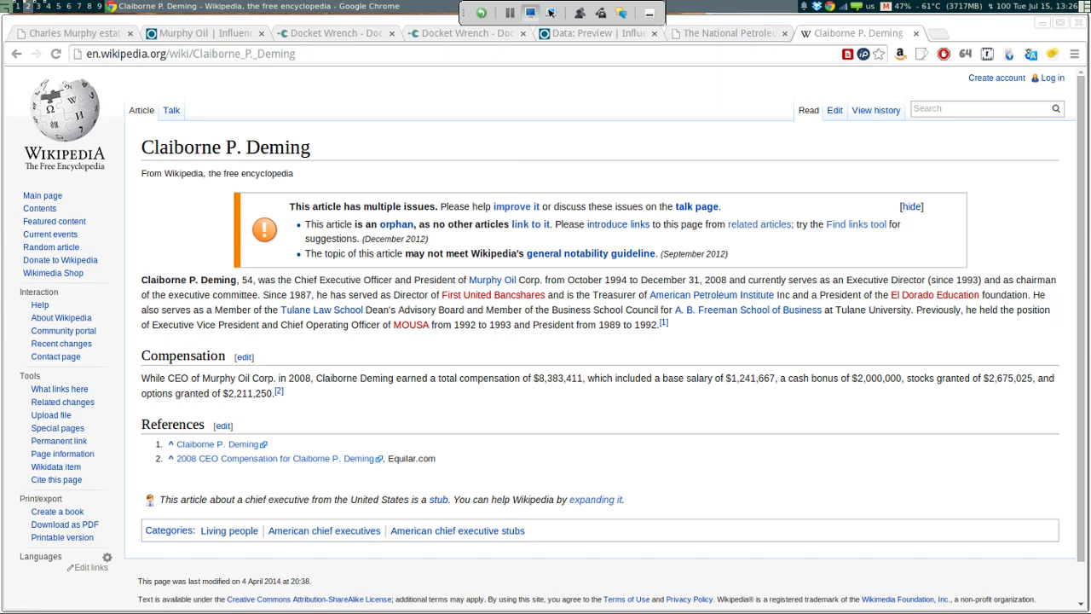
{"action": "left_click_drag", "start_coordinate": [583, 294], "coordinate": [822, 310]}
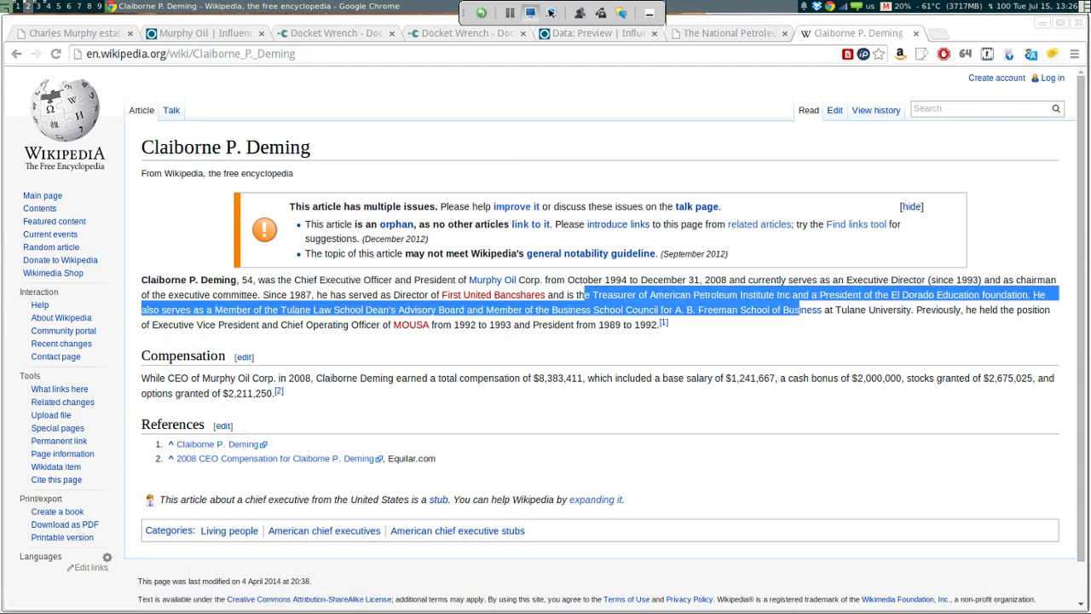
Step: Clear the text highlight in the chairman's Wikipedia article and return to the overview of Murphy Oil's Influence Explorer profile
{"action": "left_click", "coordinate": [840, 309]}
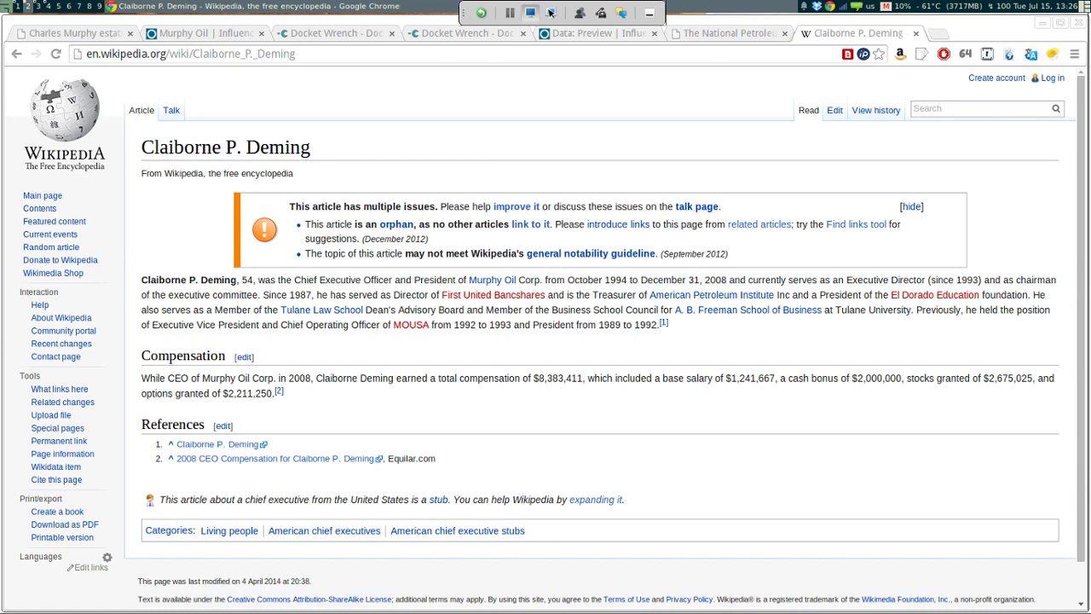
{"action": "key", "text": "ctrl+2"}
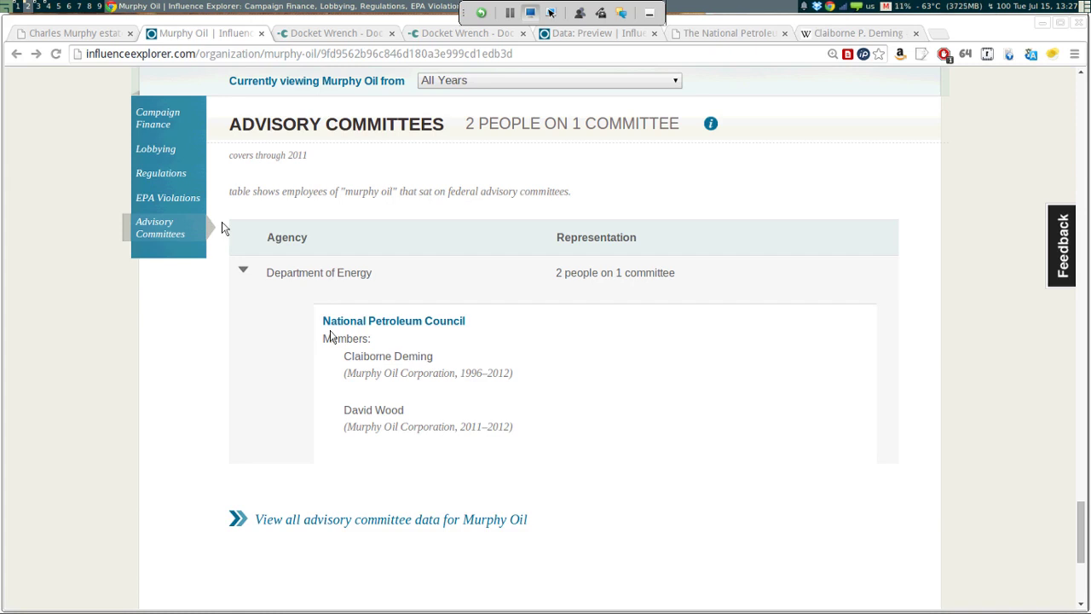
{"action": "scroll", "coordinate": [594, 600], "scroll_direction": "up", "scroll_amount": 15}
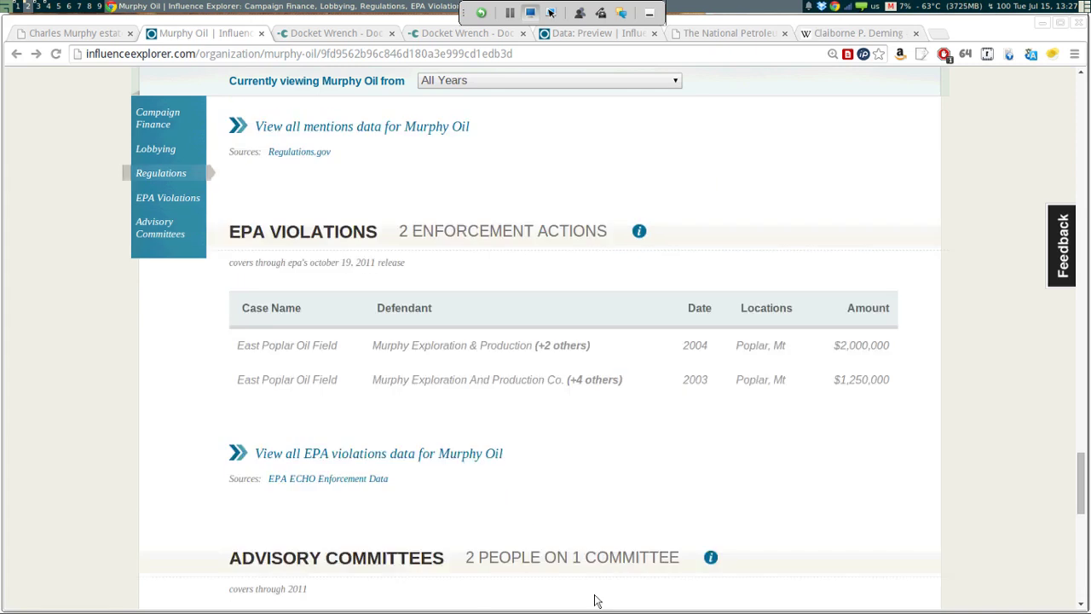
{"action": "scroll", "coordinate": [597, 601], "scroll_direction": "up", "scroll_amount": 8}
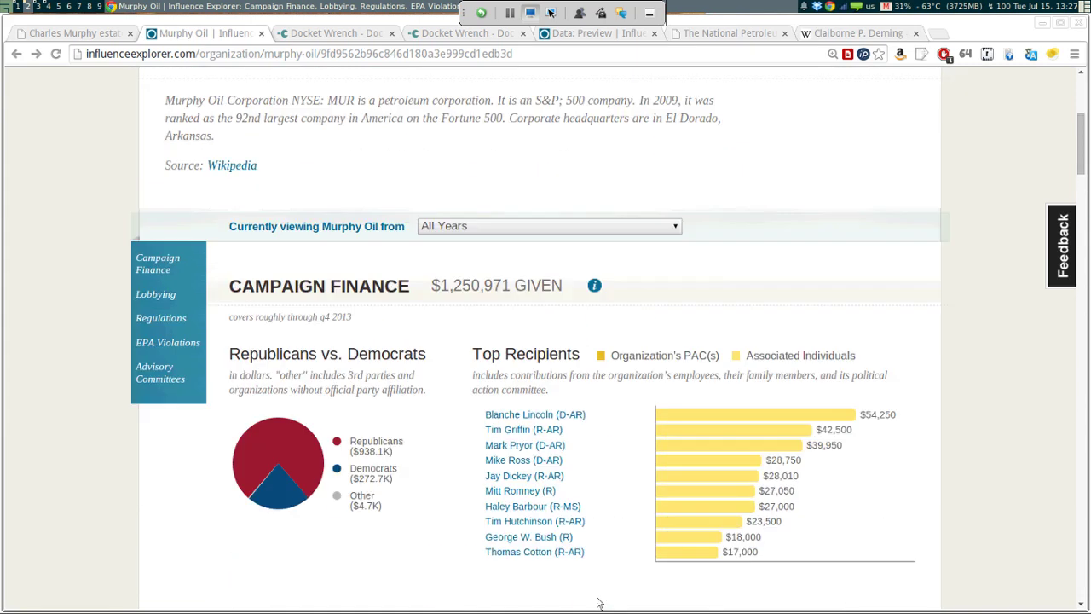
{"action": "scroll", "coordinate": [596, 602], "scroll_direction": "up", "scroll_amount": 3}
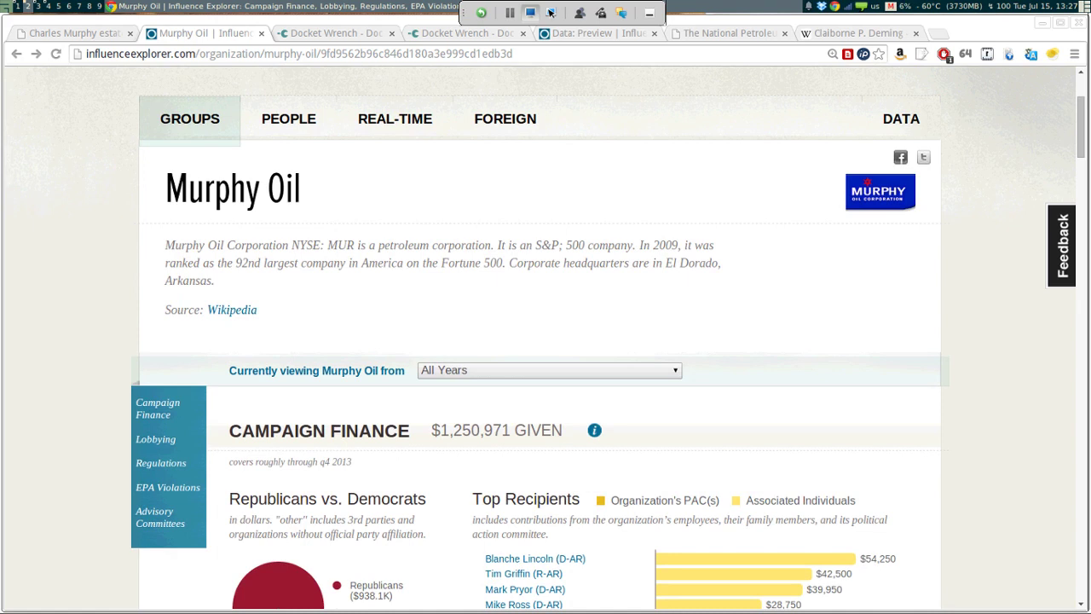
{"action": "scroll", "coordinate": [855, 128], "scroll_direction": "up", "scroll_amount": 3}
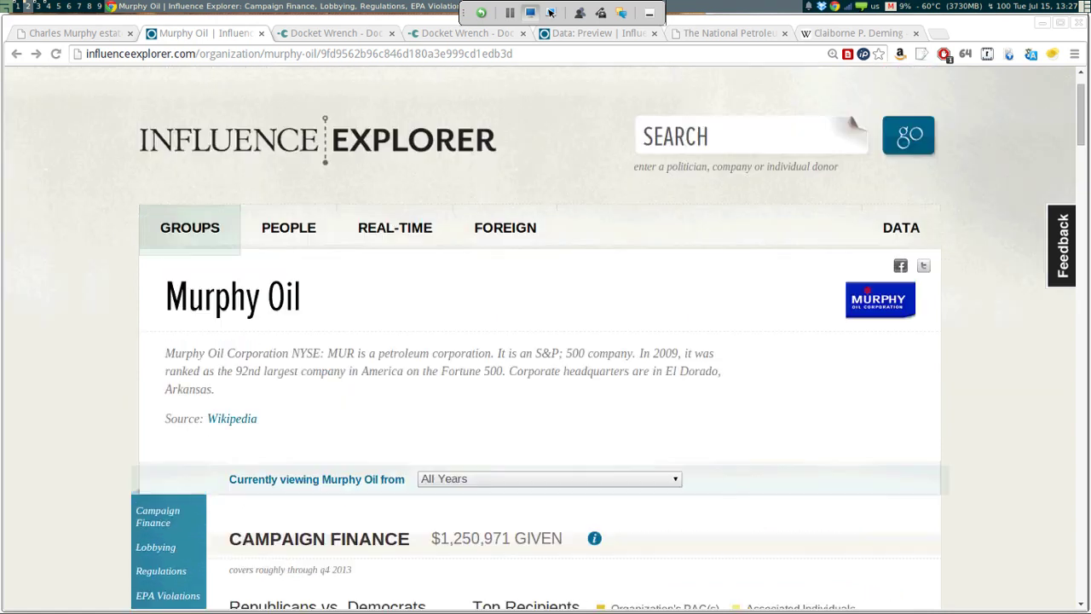
{"action": "scroll", "coordinate": [852, 128], "scroll_direction": "down", "scroll_amount": 1}
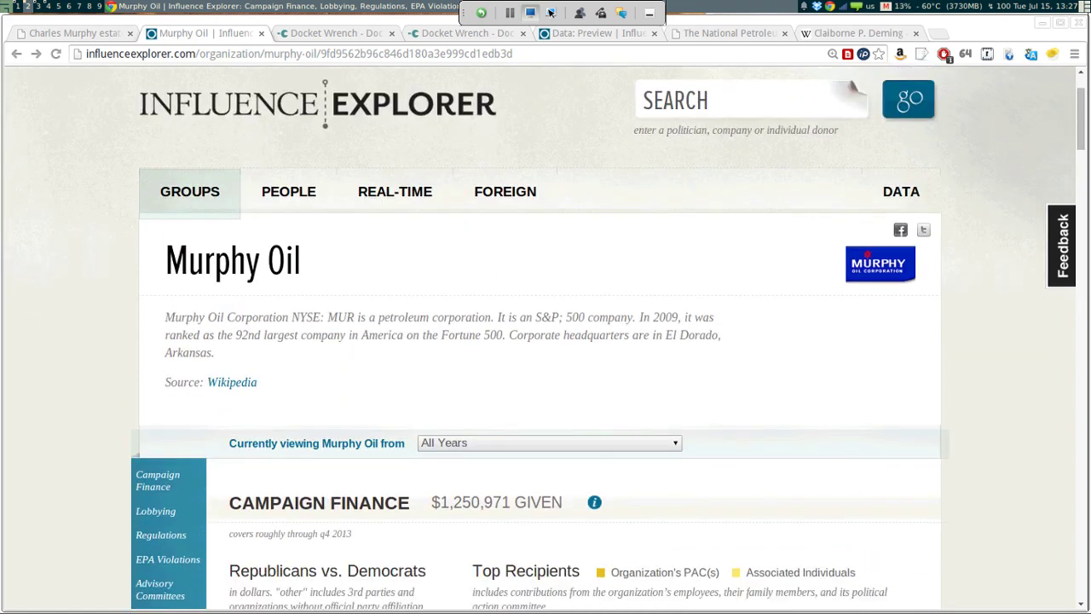
{"action": "scroll", "coordinate": [853, 128], "scroll_direction": "down", "scroll_amount": 2}
{"action": "scroll", "coordinate": [546, 341], "scroll_direction": "down", "scroll_amount": 2}
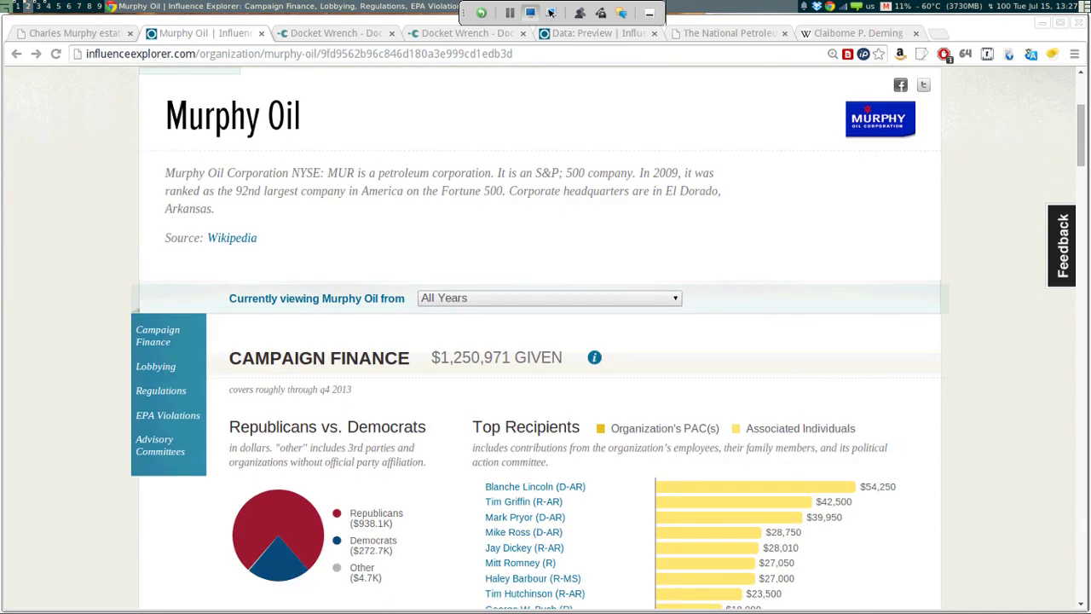
{"action": "scroll", "coordinate": [853, 94], "scroll_direction": "up", "scroll_amount": 2}
{"action": "scroll", "coordinate": [852, 94], "scroll_direction": "up", "scroll_amount": 2}
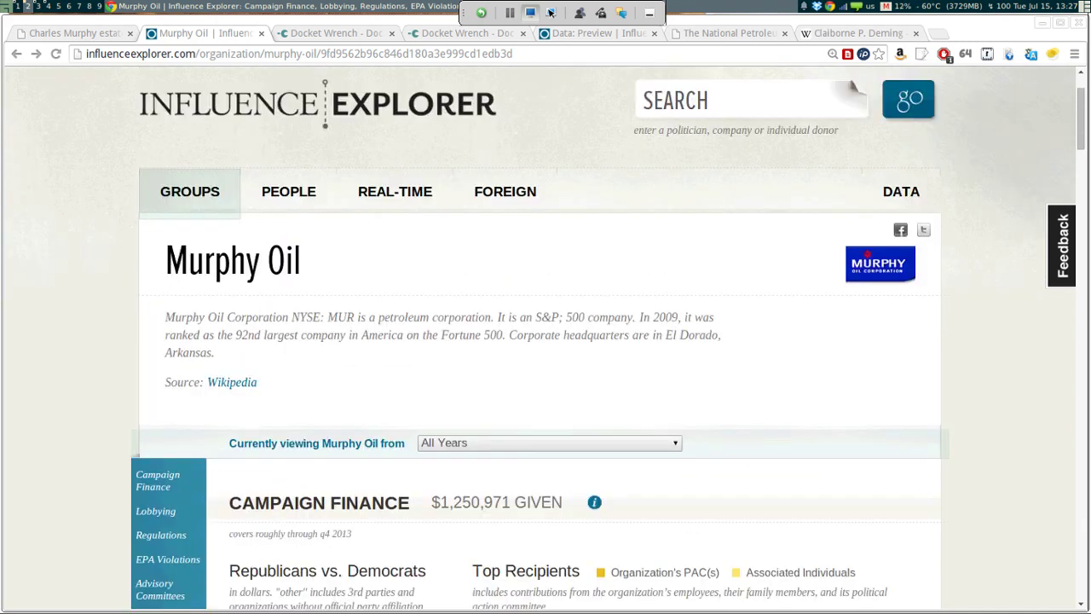
{"action": "scroll", "coordinate": [852, 90], "scroll_direction": "down", "scroll_amount": 5}
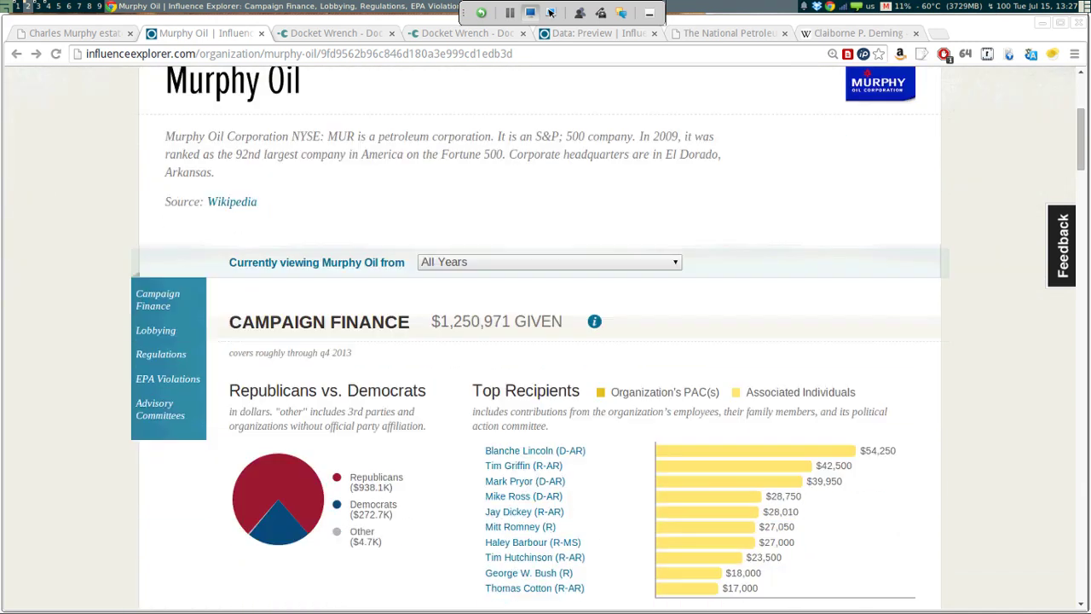
{"action": "scroll", "coordinate": [595, 601], "scroll_direction": "up", "scroll_amount": 8}
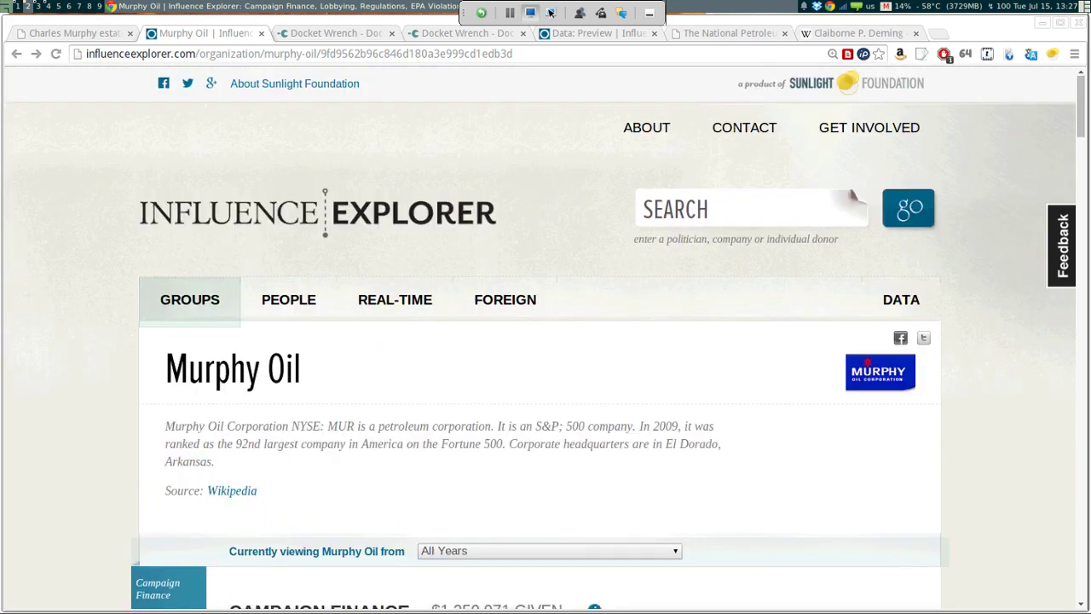
{"action": "scroll", "coordinate": [595, 601], "scroll_direction": "down", "scroll_amount": 12}
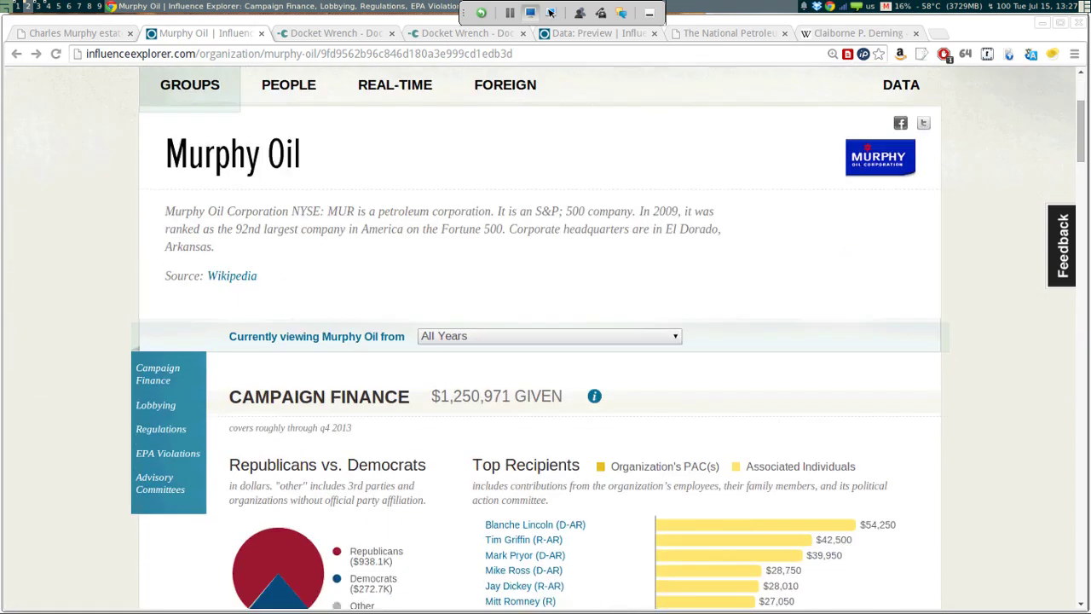
{"action": "scroll", "coordinate": [853, 162], "scroll_direction": "up", "scroll_amount": 11}
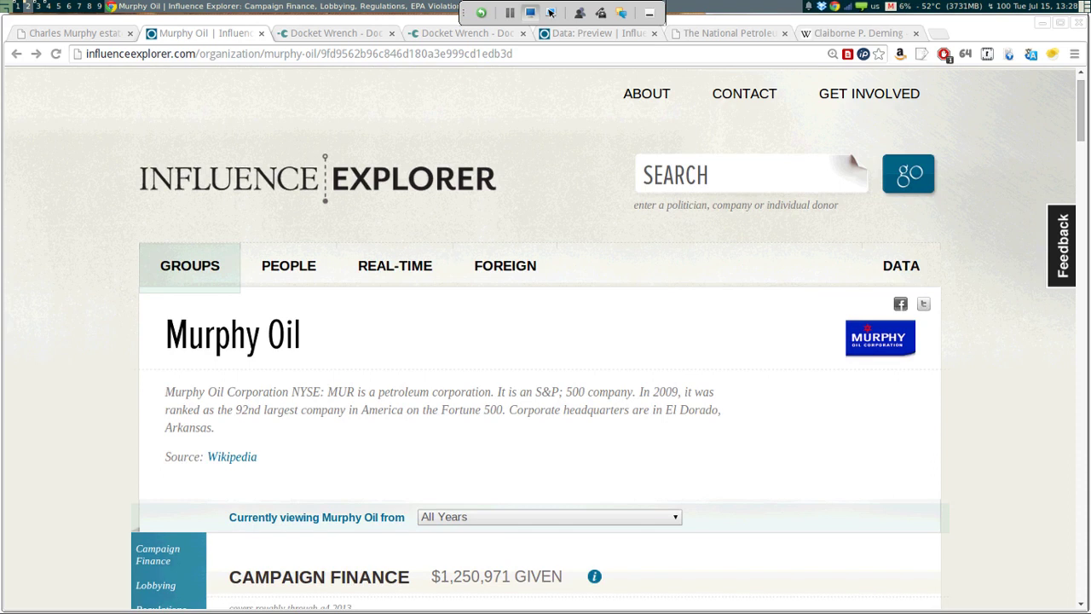
{"action": "scroll", "coordinate": [595, 599], "scroll_direction": "up", "scroll_amount": 1}
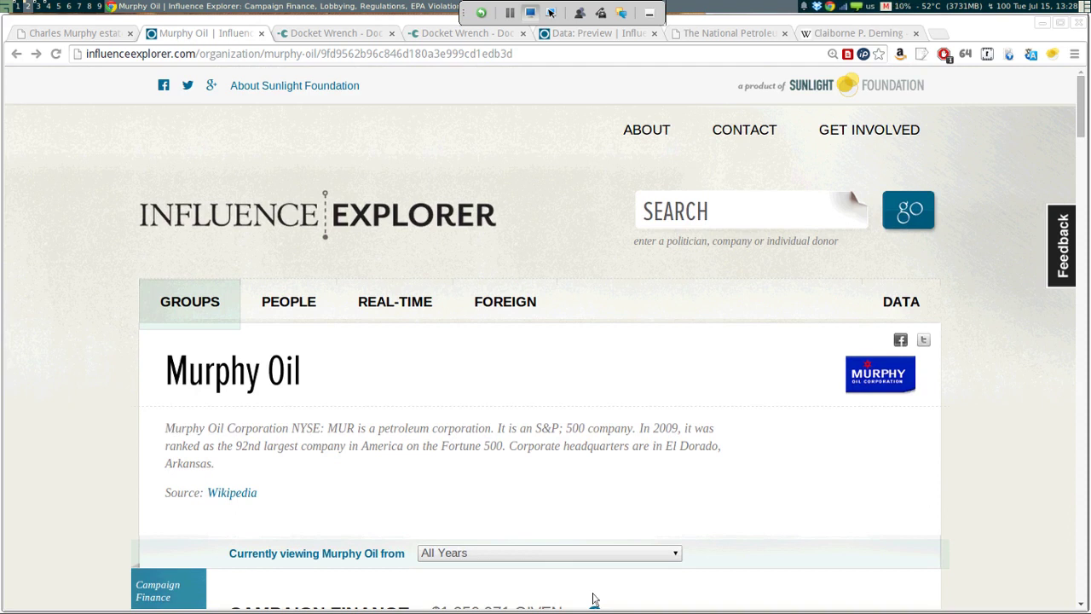
Step: Review the profile's campaign finance and lobbying sections and open the full lobbying data for Murphy Oil
{"action": "scroll", "coordinate": [594, 599], "scroll_direction": "down", "scroll_amount": 5}
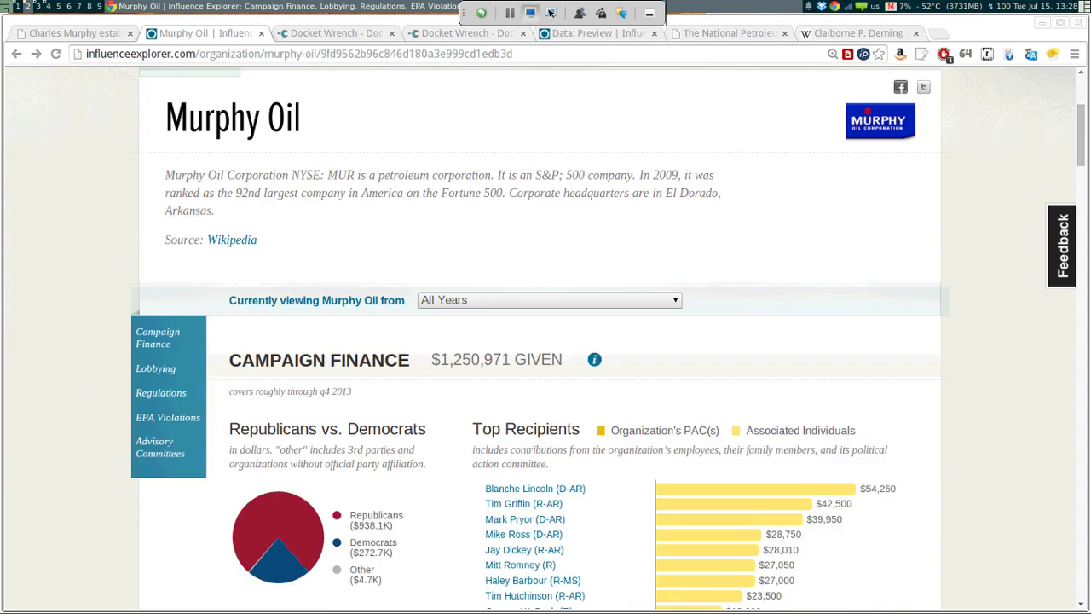
{"action": "scroll", "coordinate": [609, 338], "scroll_direction": "down", "scroll_amount": 1}
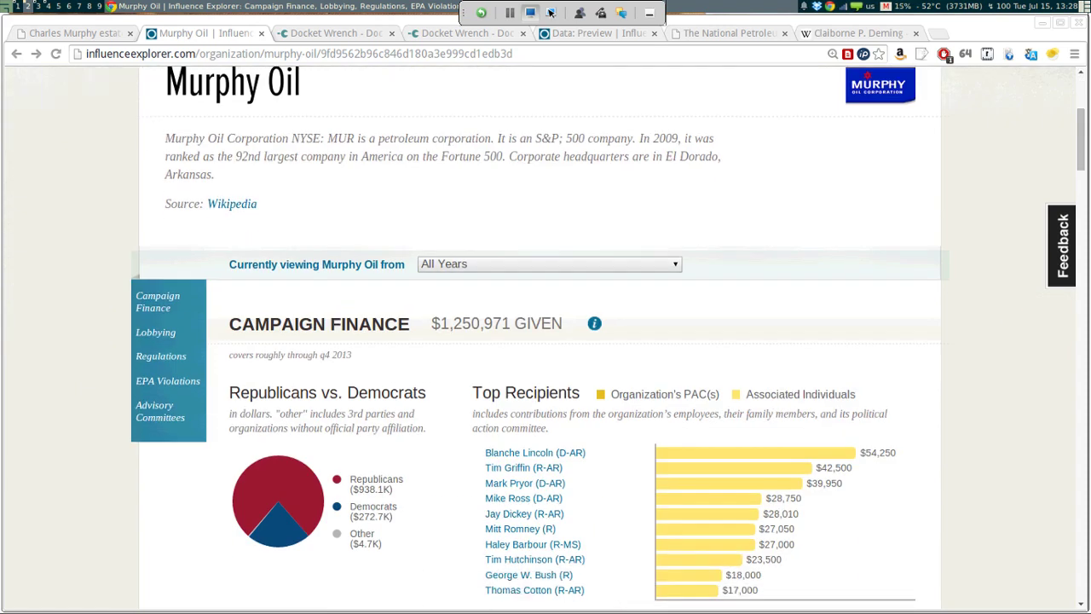
{"action": "scroll", "coordinate": [545, 341], "scroll_direction": "down", "scroll_amount": 4}
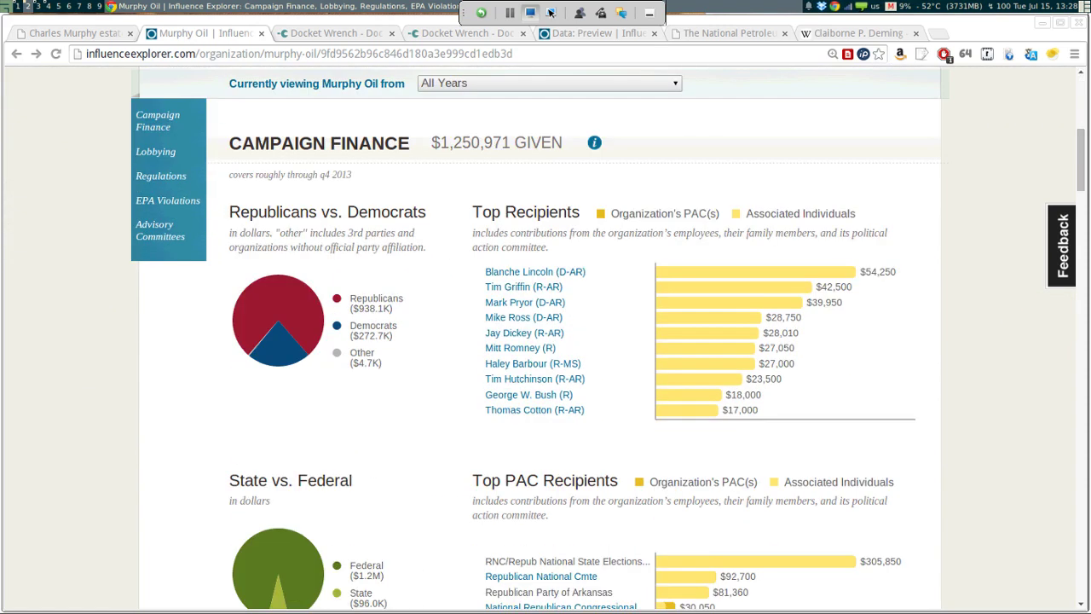
{"action": "scroll", "coordinate": [546, 341], "scroll_direction": "down", "scroll_amount": 10}
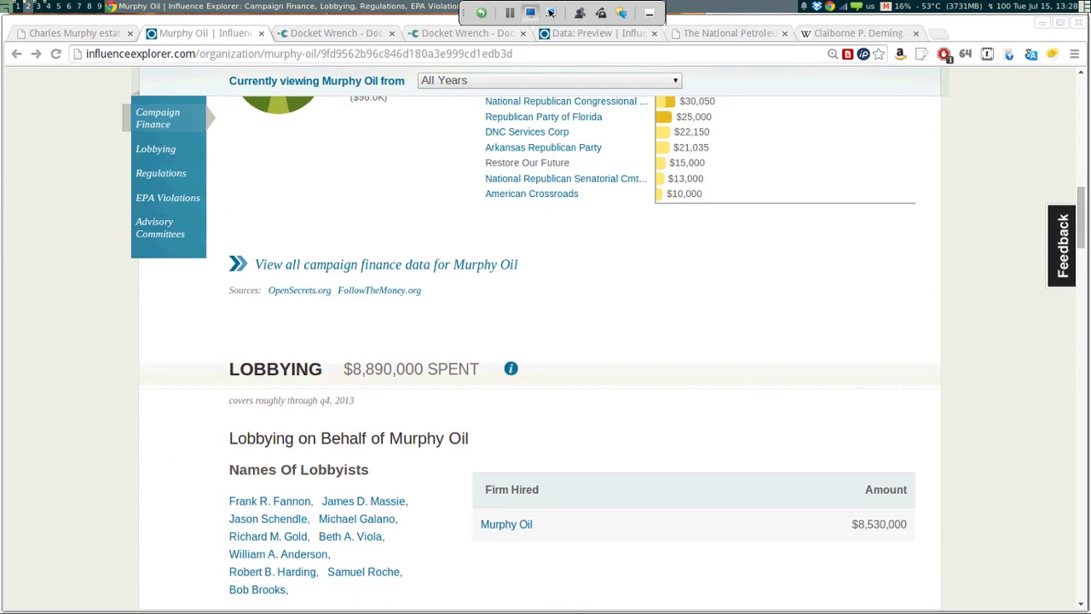
{"action": "scroll", "coordinate": [572, 577], "scroll_direction": "down", "scroll_amount": 9}
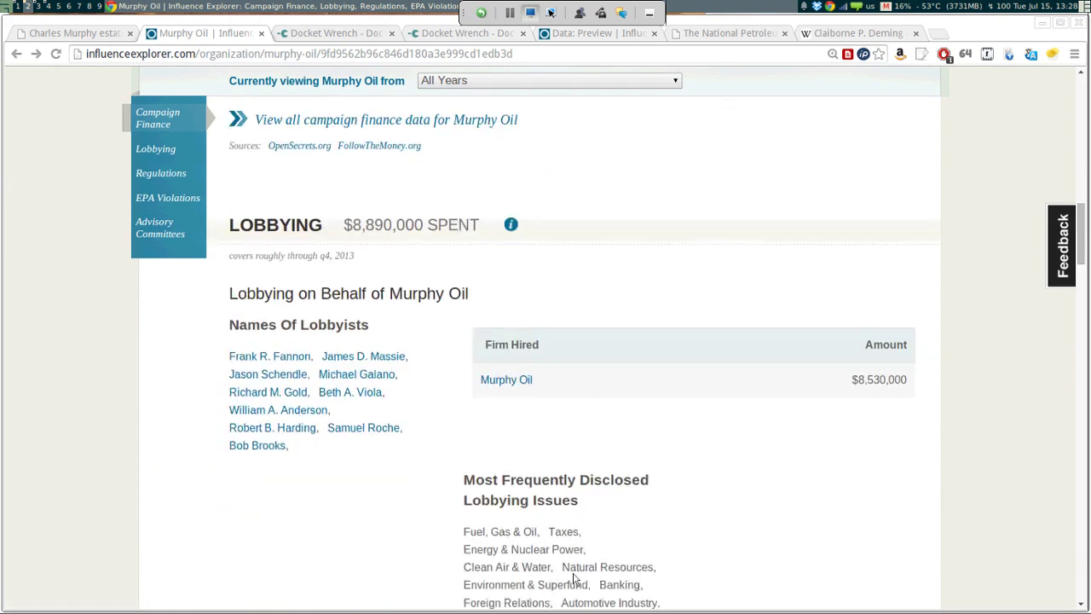
{"action": "scroll", "coordinate": [575, 580], "scroll_direction": "down", "scroll_amount": 11}
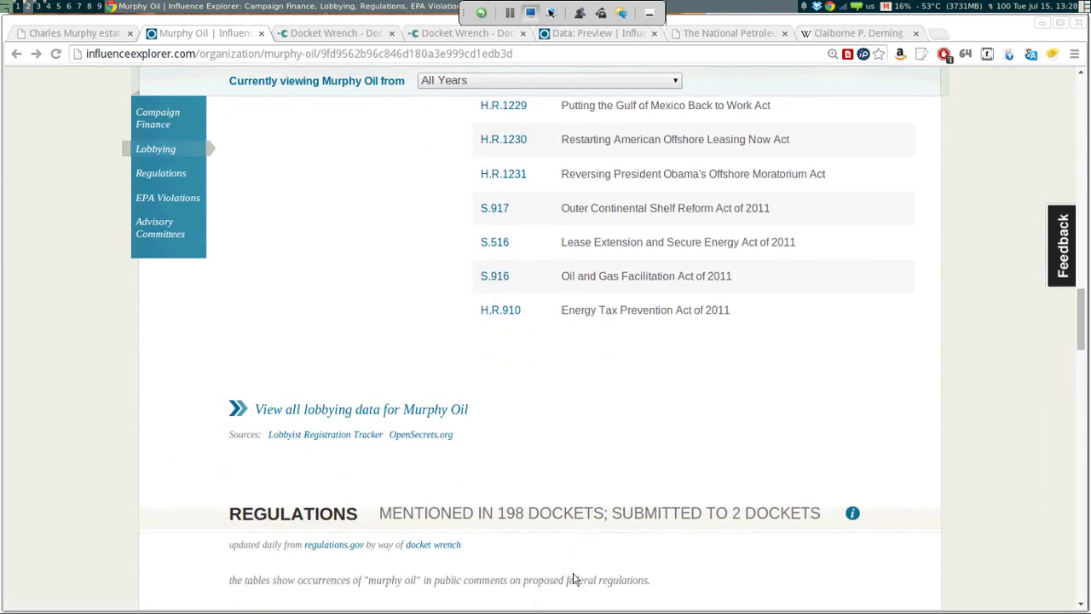
{"action": "left_click", "coordinate": [367, 362]}
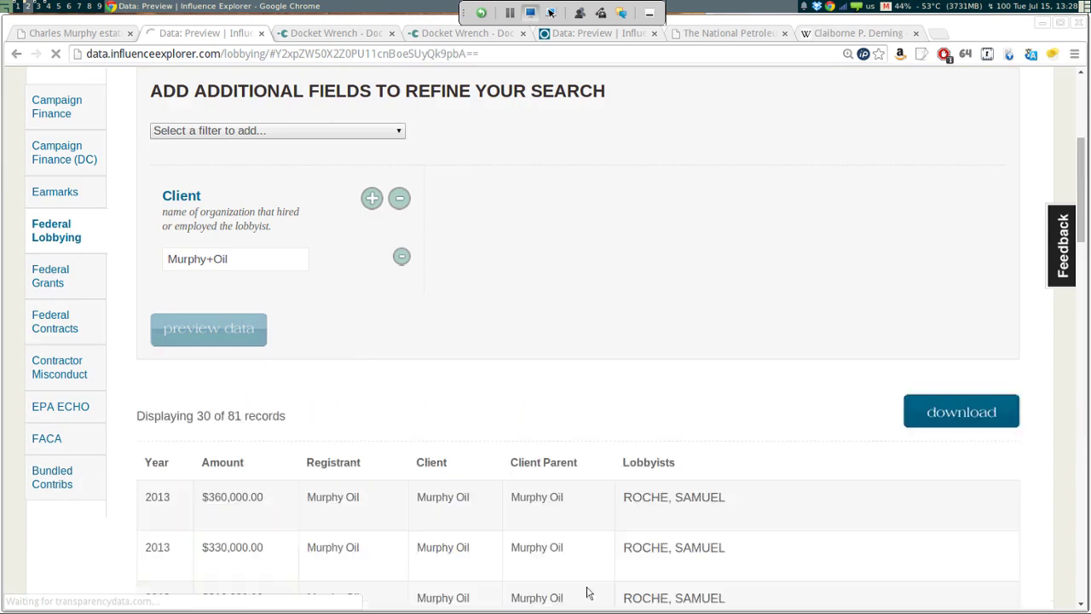
Step: Examine Murphy Oil's lobbying records by year, amount, registrant and lobbyists, and return to the campaign finance section of its profile
{"action": "scroll", "coordinate": [587, 593], "scroll_direction": "down", "scroll_amount": 5}
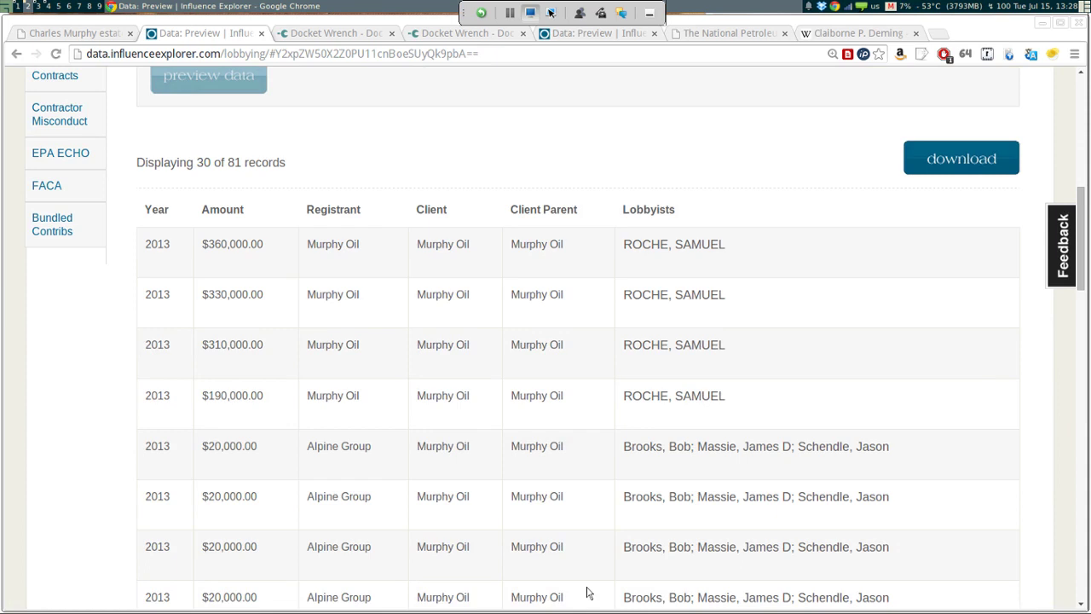
{"action": "scroll", "coordinate": [431, 437], "scroll_direction": "down", "scroll_amount": 3}
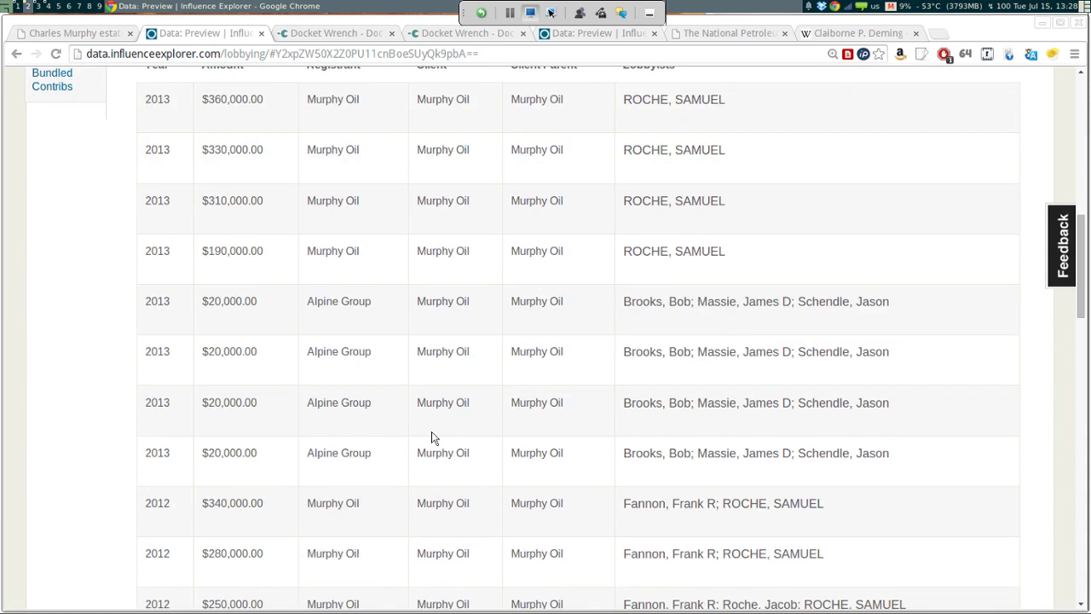
{"action": "scroll", "coordinate": [431, 438], "scroll_direction": "up", "scroll_amount": 7}
{"action": "scroll", "coordinate": [431, 437], "scroll_direction": "up", "scroll_amount": 3}
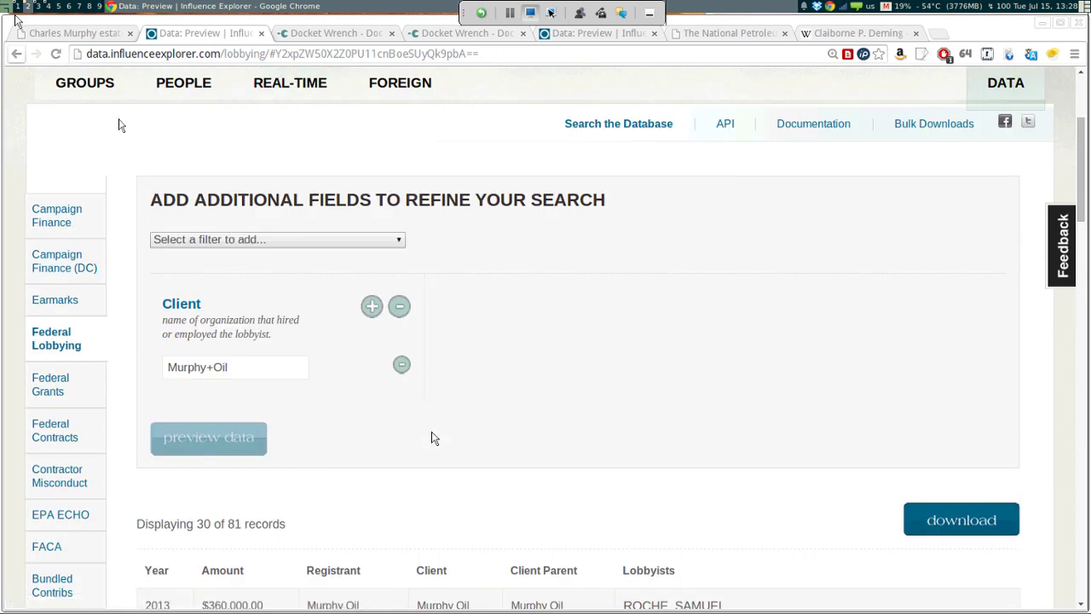
{"action": "key", "text": "alt+Left"}
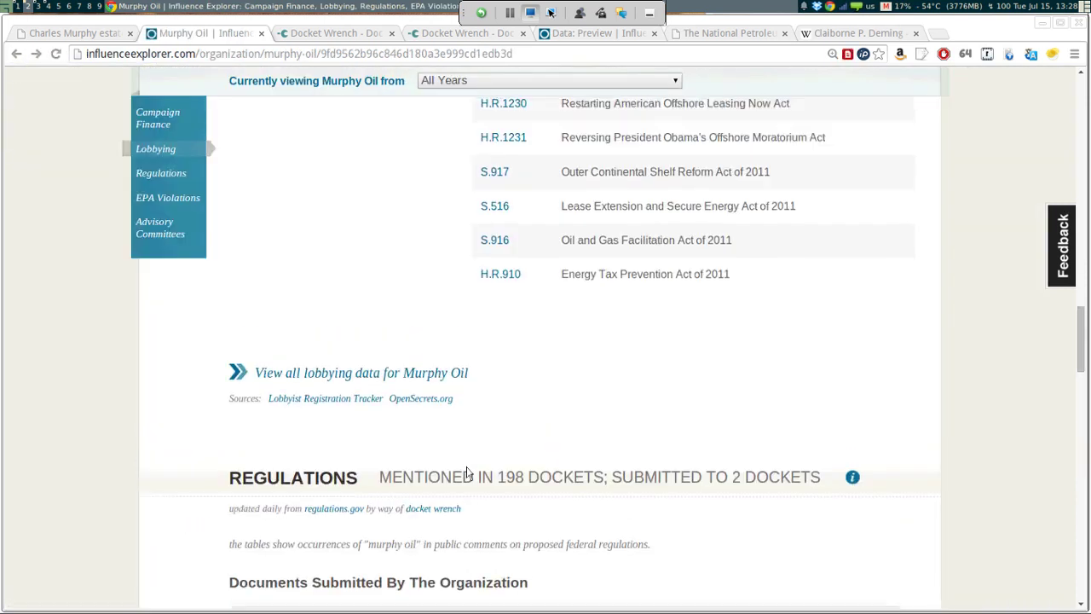
{"action": "scroll", "coordinate": [466, 474], "scroll_direction": "up", "scroll_amount": 20}
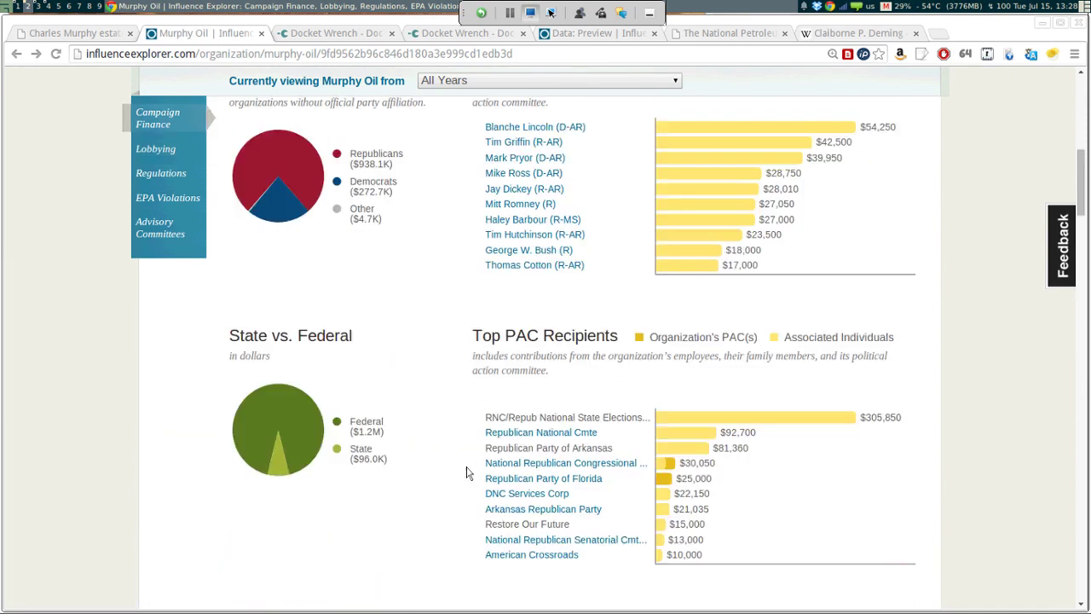
{"action": "scroll", "coordinate": [466, 474], "scroll_direction": "up", "scroll_amount": 3}
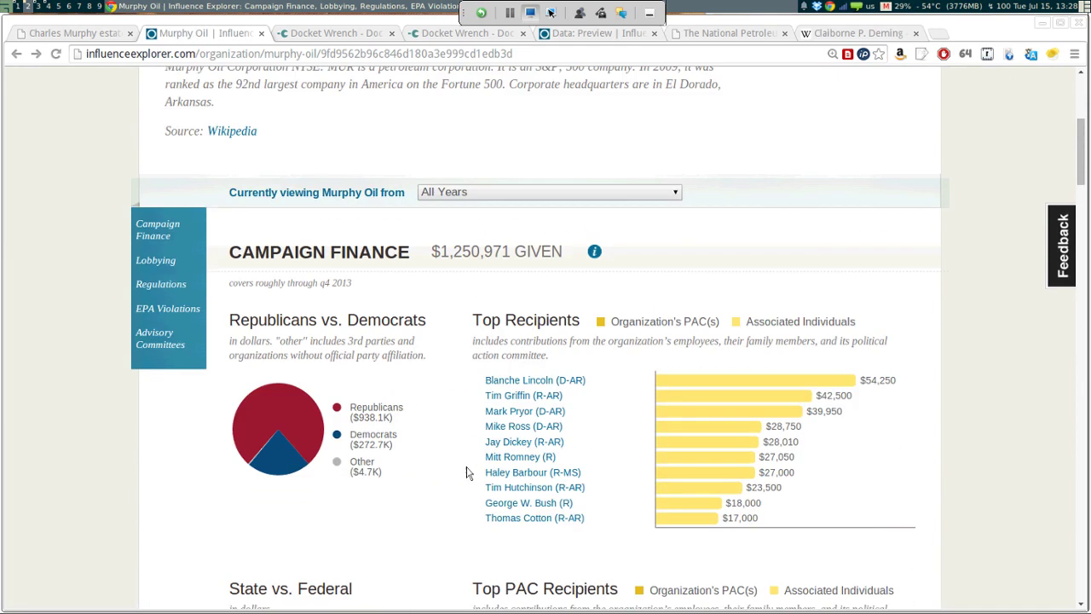
{"action": "scroll", "coordinate": [467, 474], "scroll_direction": "up", "scroll_amount": 3}
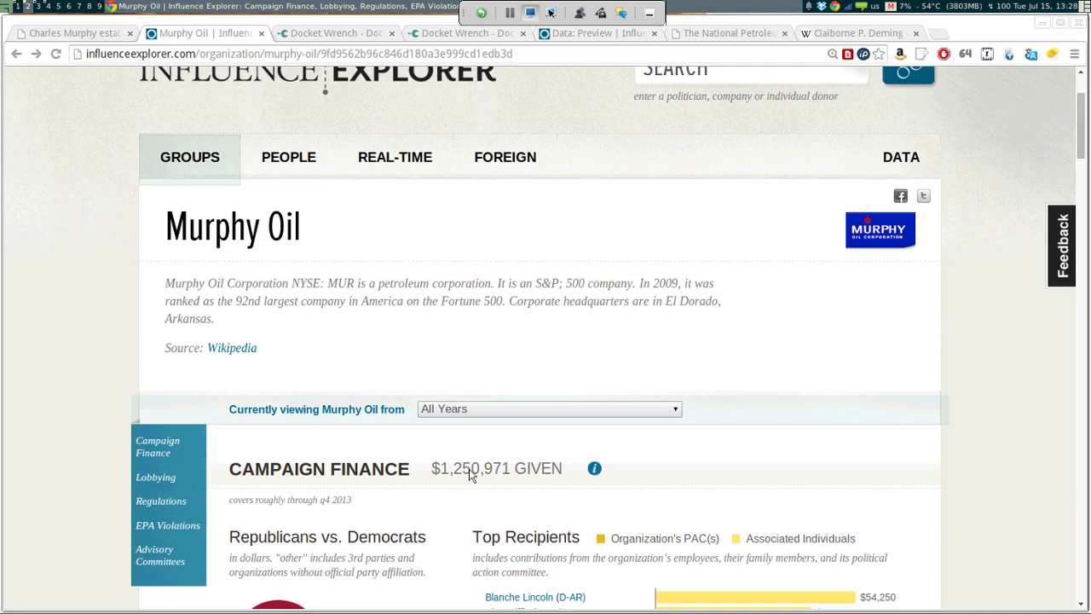
{"action": "key", "text": "alt+Tab"}
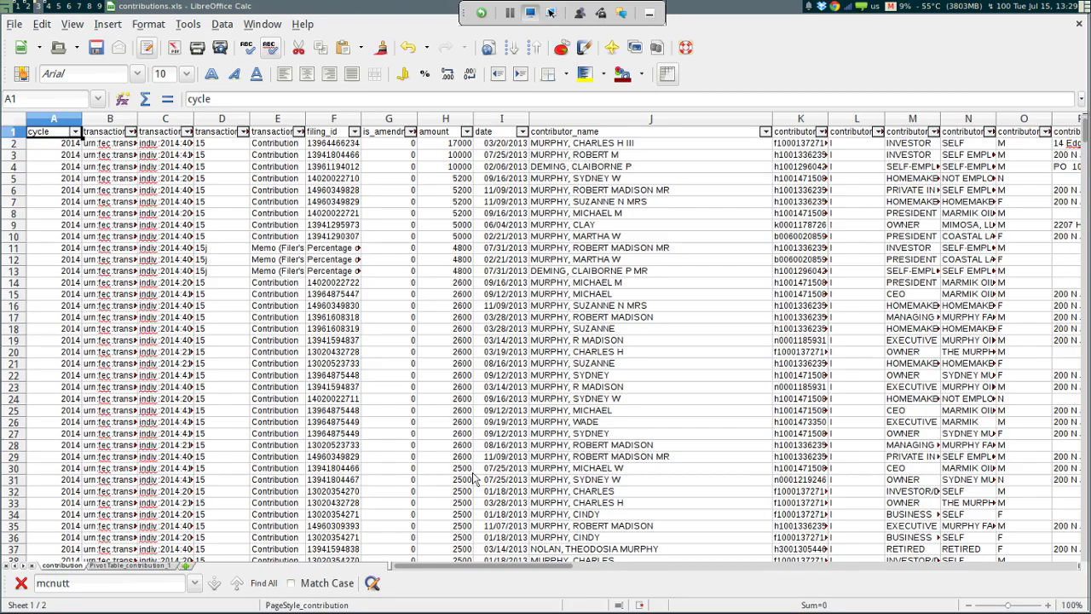
{"action": "key", "text": "super+d"}
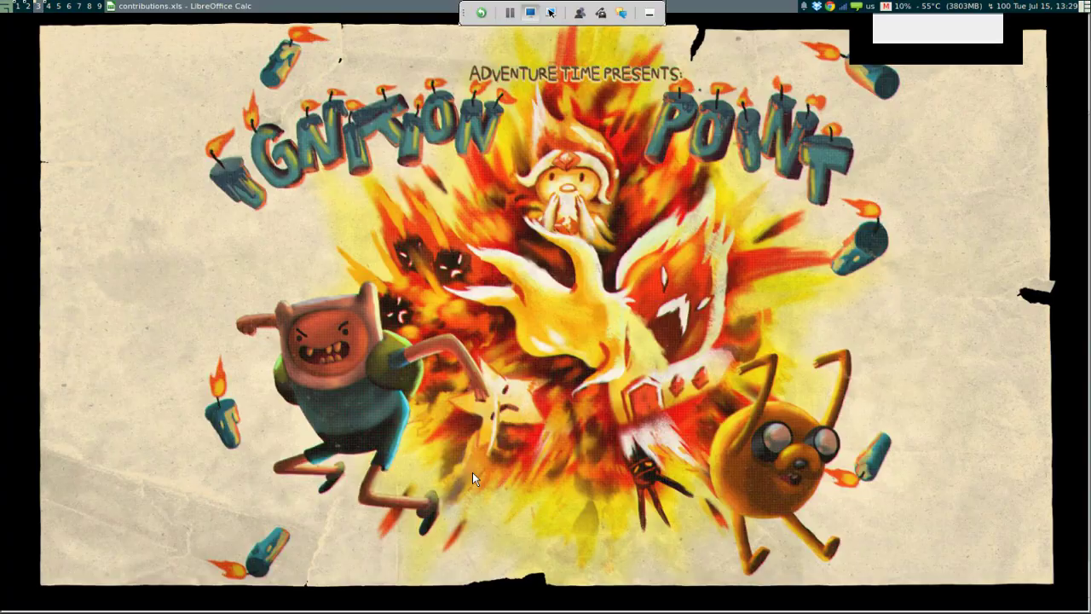
{"action": "key", "text": "super+4"}
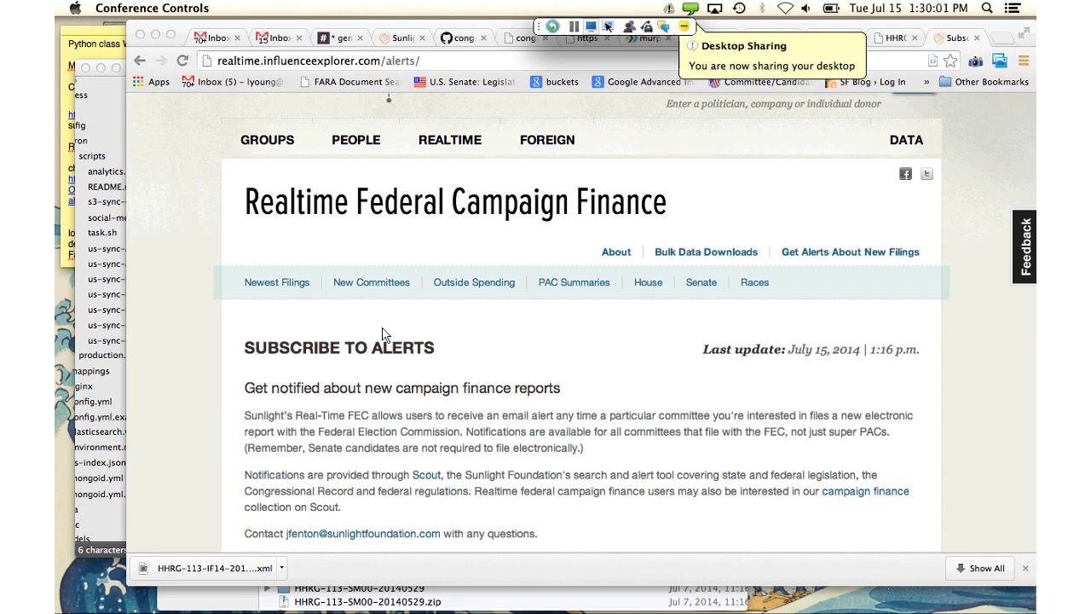
Step: Enlarge the browser showing the Realtime Federal Campaign Finance alerts page and activate its search for committees to follow
{"action": "key", "text": "ctrl+super+f"}
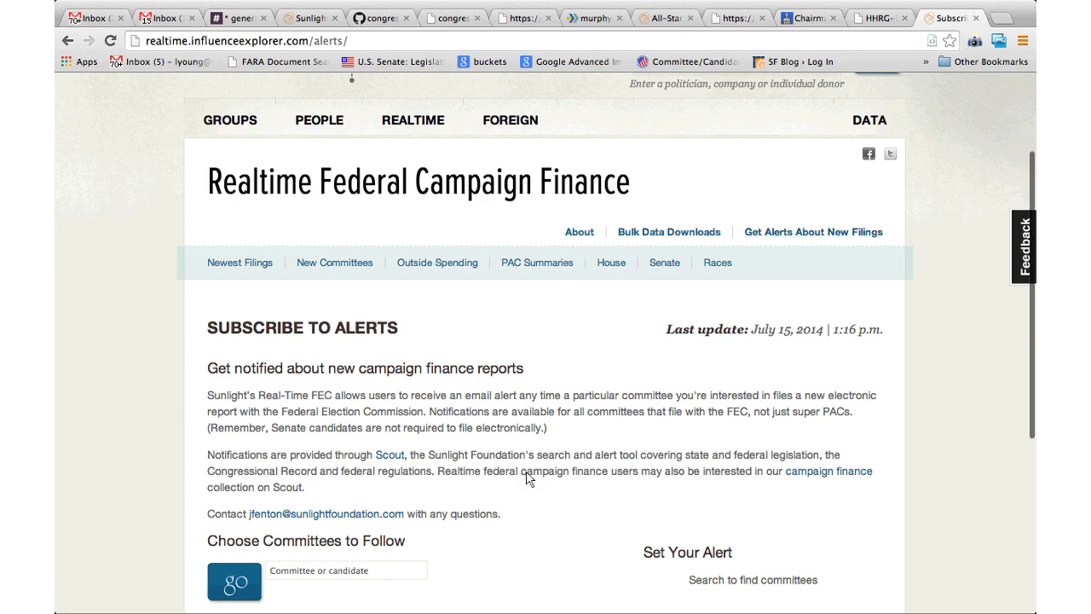
{"action": "scroll", "coordinate": [527, 478], "scroll_direction": "down", "scroll_amount": 4}
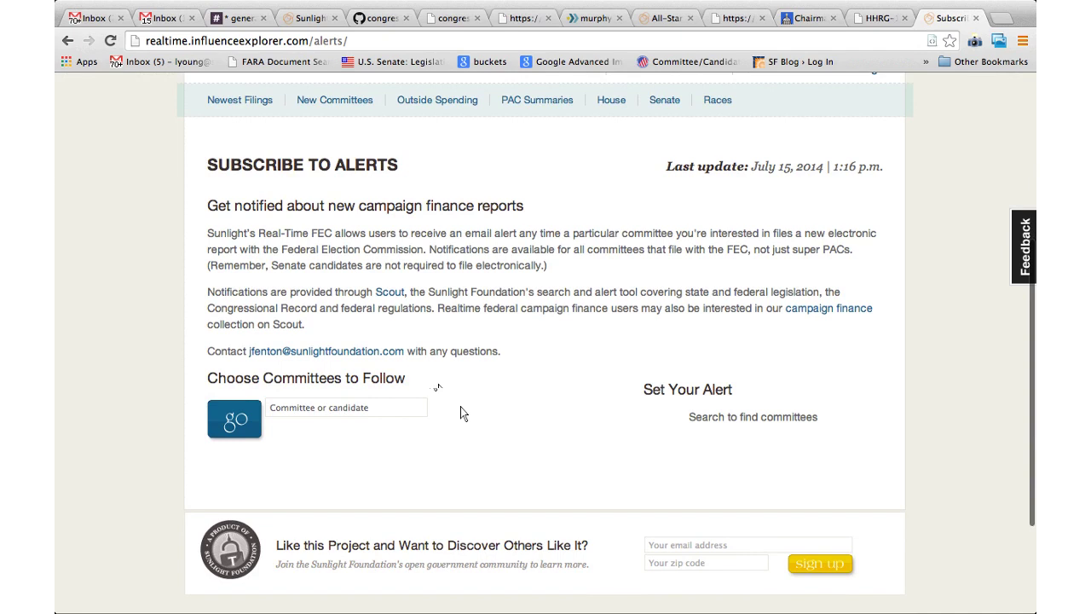
{"action": "scroll", "coordinate": [460, 407], "scroll_direction": "down", "scroll_amount": 1}
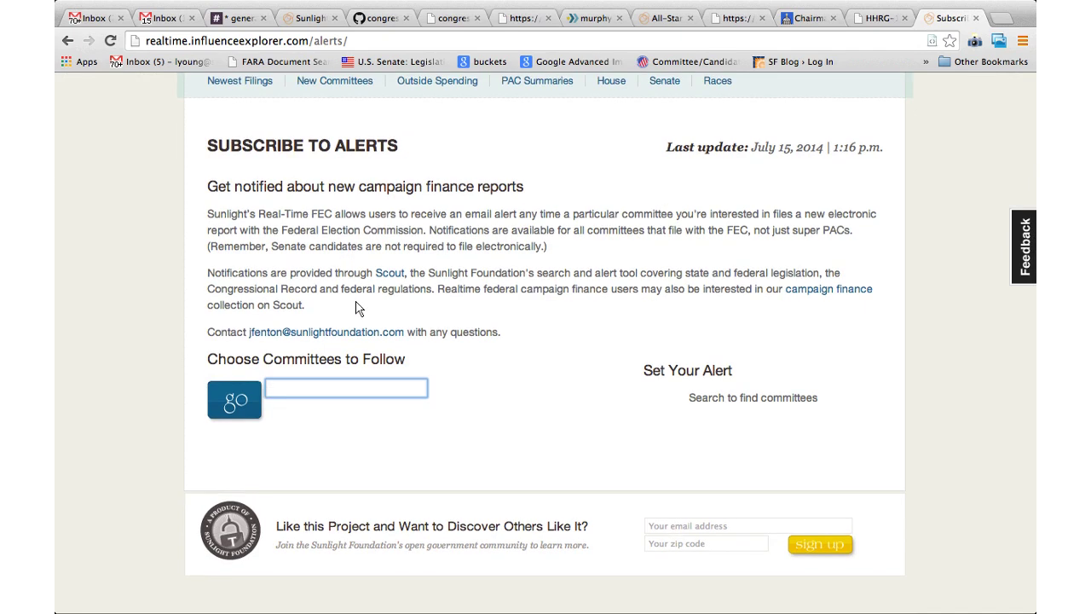
{"action": "type", "text": "American Cr"}
{"action": "key", "text": "BackSpace"}
{"action": "key", "text": "BackSpace"}
{"action": "key", "text": "BackSpace"}
{"action": "key", "text": "BackSpace"}
{"action": "key", "text": "BackSpace"}
{"action": "key", "text": "BackSpace"}
{"action": "key", "text": "BackSpace"}
{"action": "key", "text": "BackSpace"}
{"action": "key", "text": "BackSpace"}
{"action": "key", "text": "BackSpace"}
{"action": "key", "text": "BackSpace"}
Step: Search the committees to follow for "Unlocking"
{"action": "type", "text": "Unlocking"}
{"action": "key", "text": "Return"}
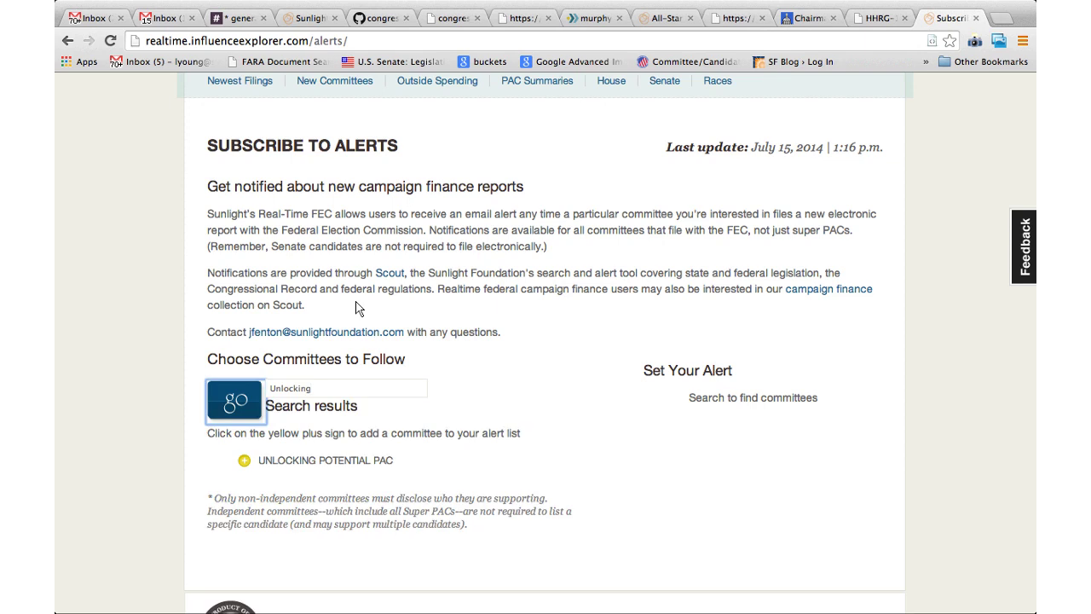
Step: Add Unlocking Potential PAC to the alert list, request an alert for all its filing types and continue to Scout
{"action": "scroll", "coordinate": [498, 452], "scroll_direction": "down", "scroll_amount": 1}
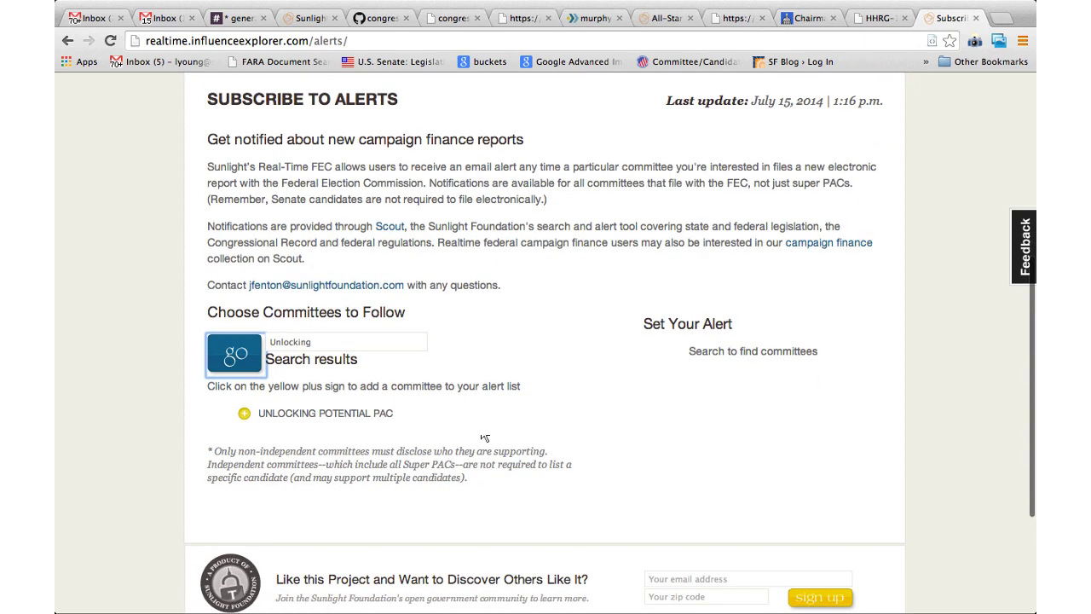
{"action": "key", "text": "Tab"}
{"action": "key", "text": "Return"}
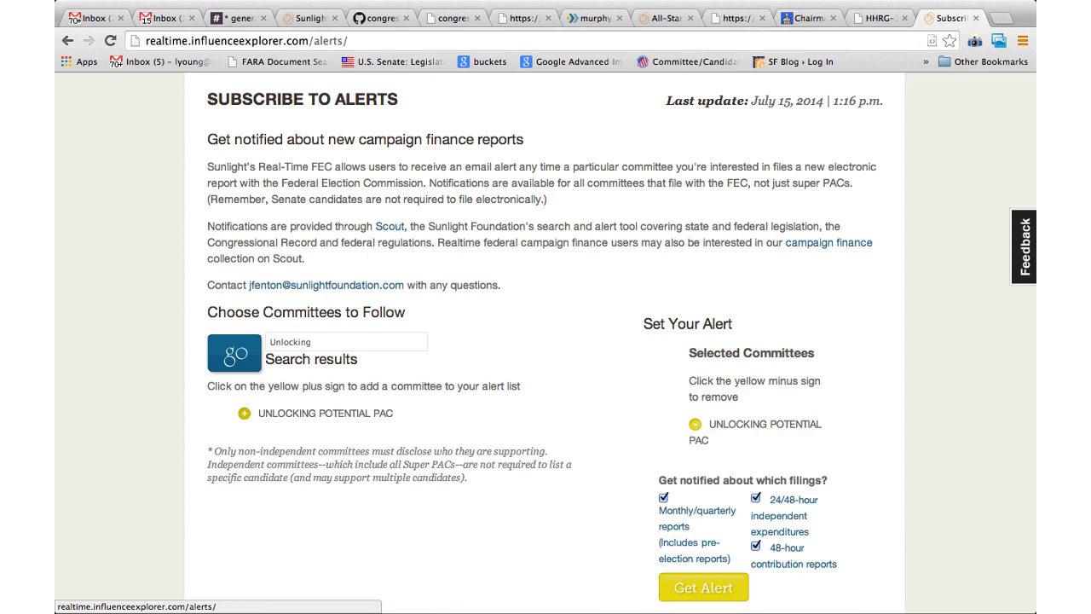
{"action": "scroll", "coordinate": [662, 608], "scroll_direction": "down", "scroll_amount": 2}
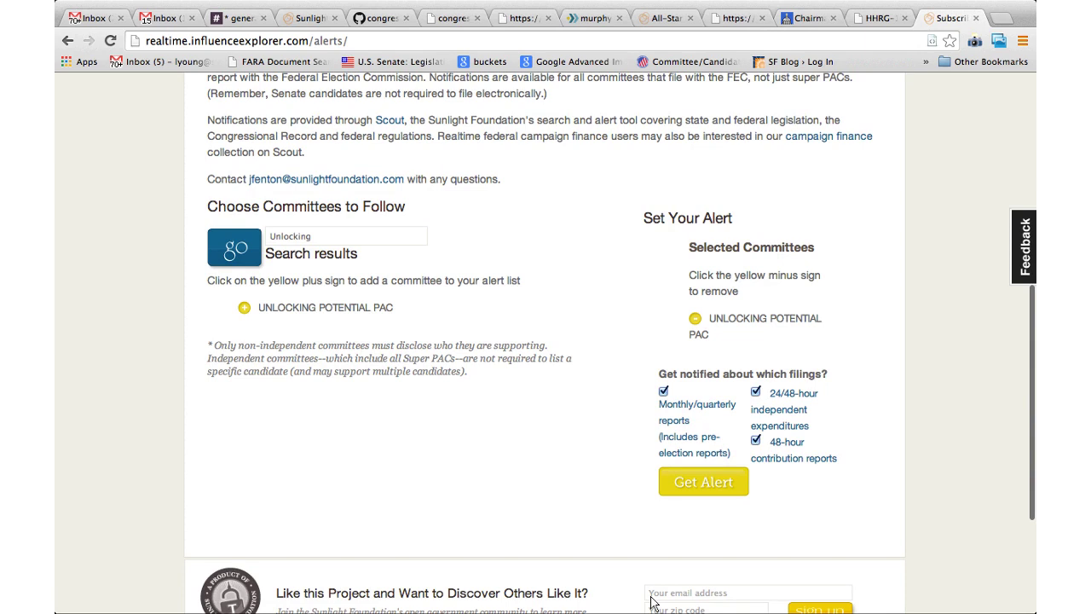
{"action": "left_click", "coordinate": [704, 482]}
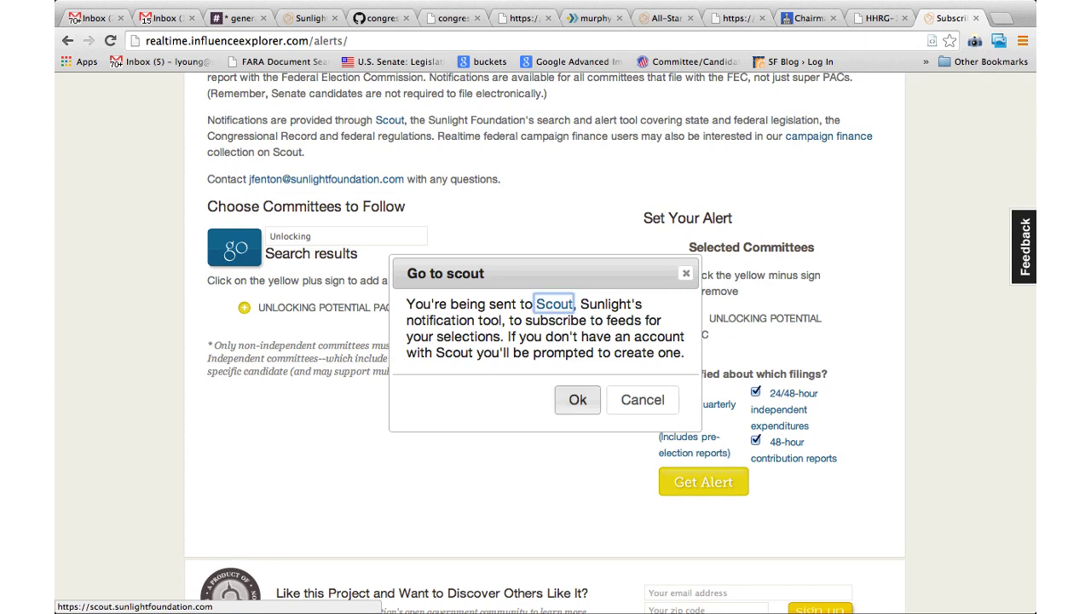
{"action": "left_click", "coordinate": [577, 400]}
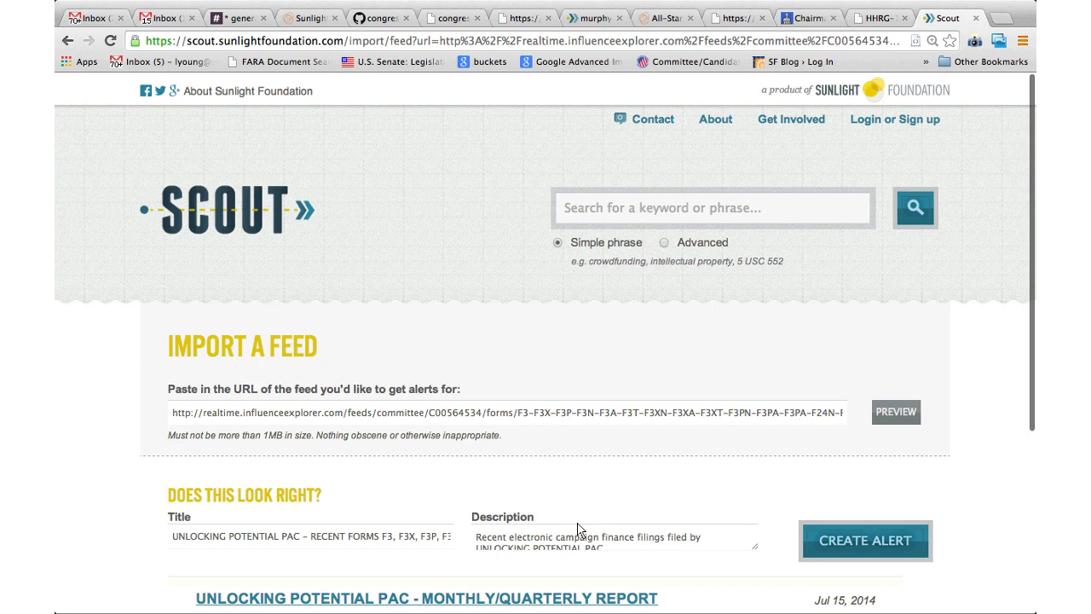
Step: Review the title, description and filing preview of the Unlocking Potential PAC feed being imported
{"action": "scroll", "coordinate": [577, 529], "scroll_direction": "down", "scroll_amount": 1}
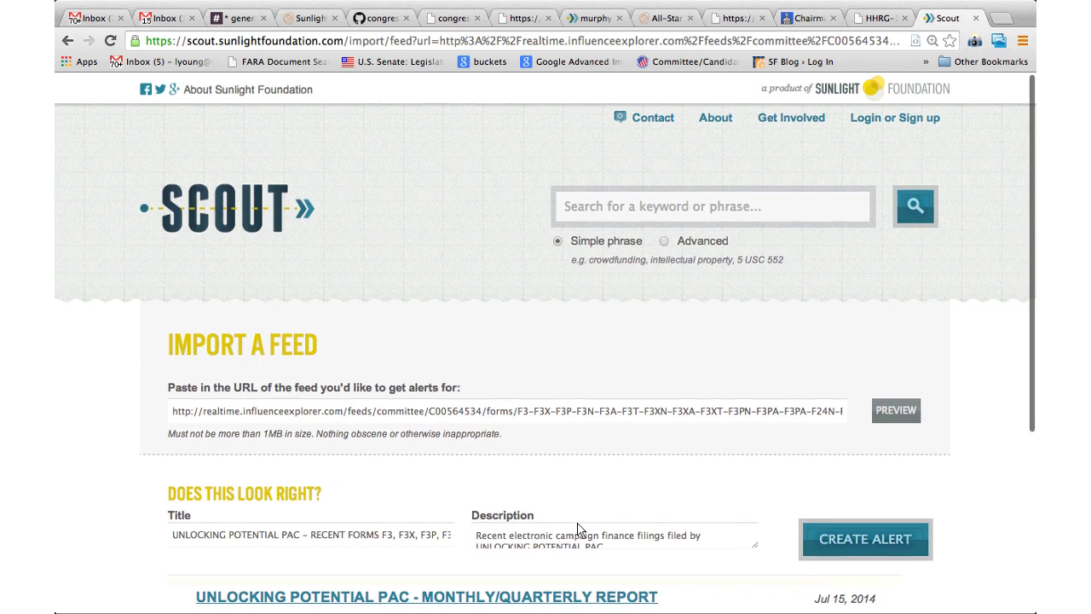
{"action": "scroll", "coordinate": [577, 529], "scroll_direction": "down", "scroll_amount": 1}
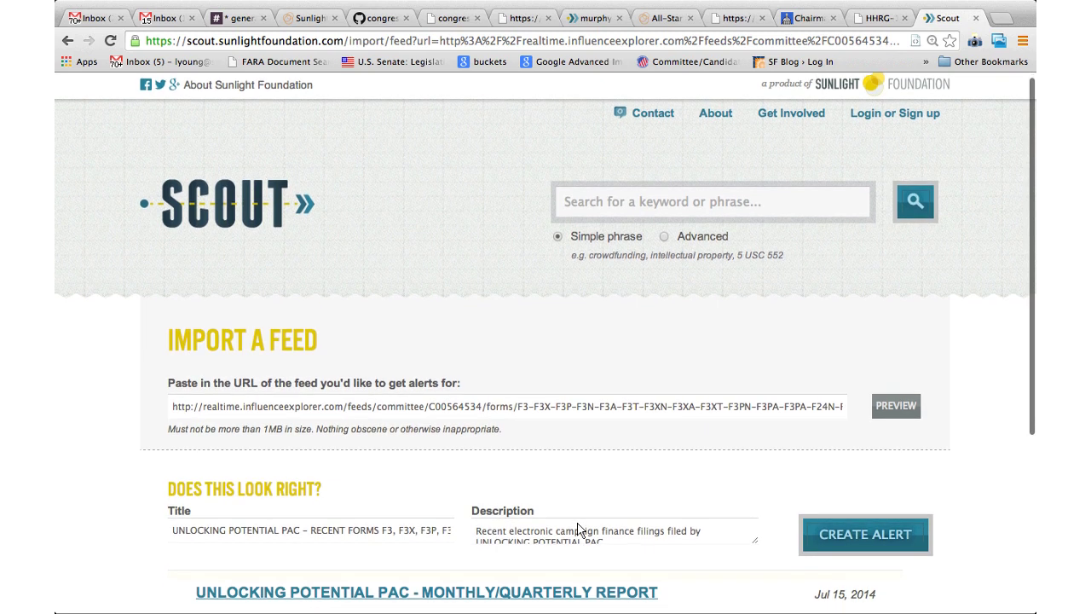
{"action": "scroll", "coordinate": [612, 563], "scroll_direction": "down", "scroll_amount": 2}
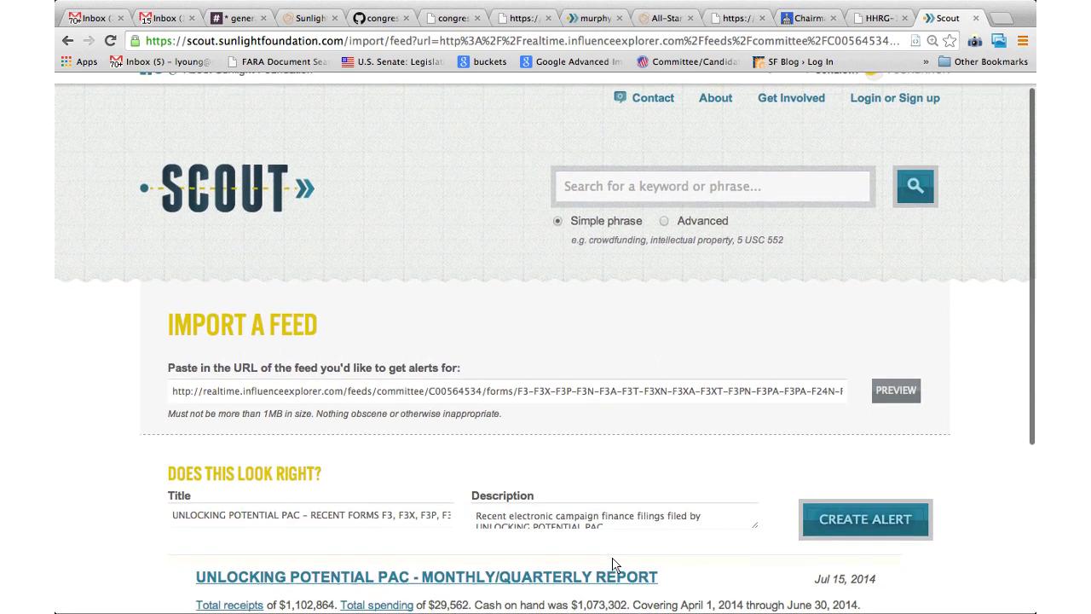
{"action": "scroll", "coordinate": [612, 563], "scroll_direction": "down", "scroll_amount": 3}
{"action": "scroll", "coordinate": [612, 563], "scroll_direction": "down", "scroll_amount": 3}
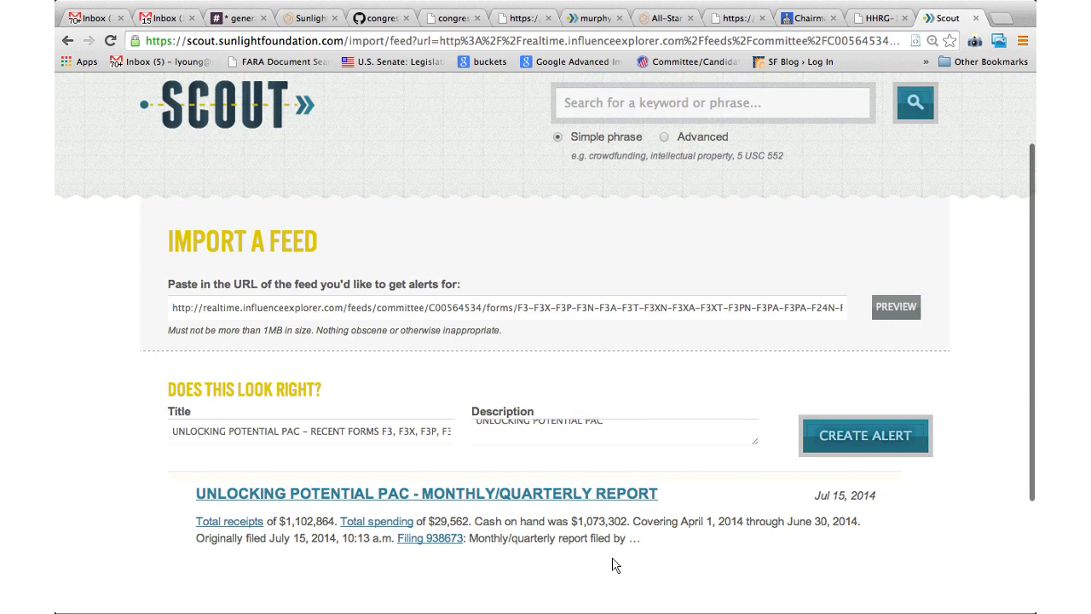
{"action": "scroll", "coordinate": [616, 565], "scroll_direction": "down", "scroll_amount": 2}
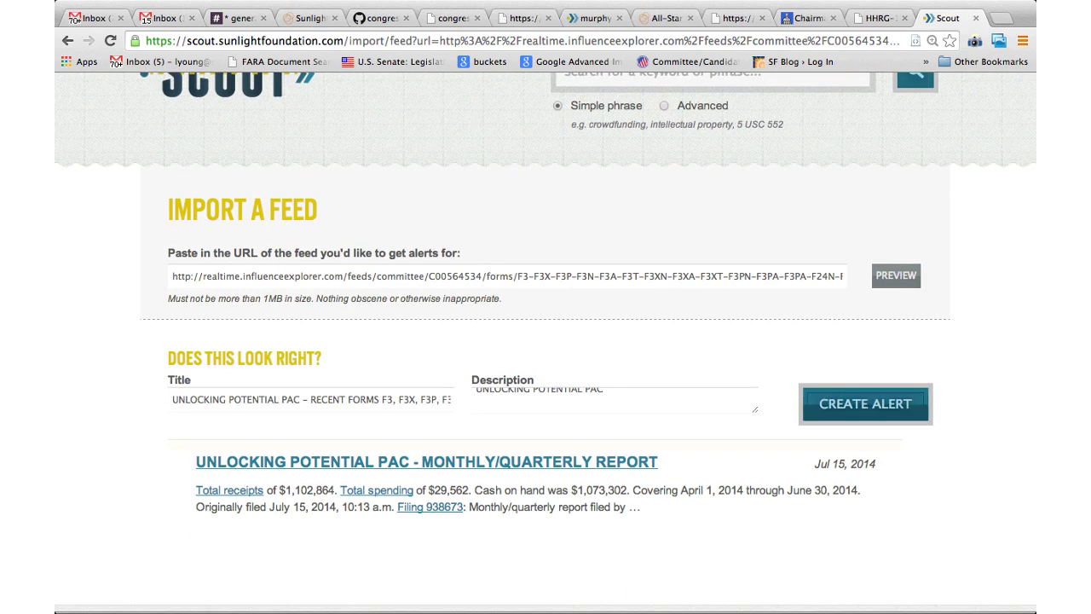
Step: Try to create the feed's alert by signing up with the work e-mail address
{"action": "left_click", "coordinate": [865, 404]}
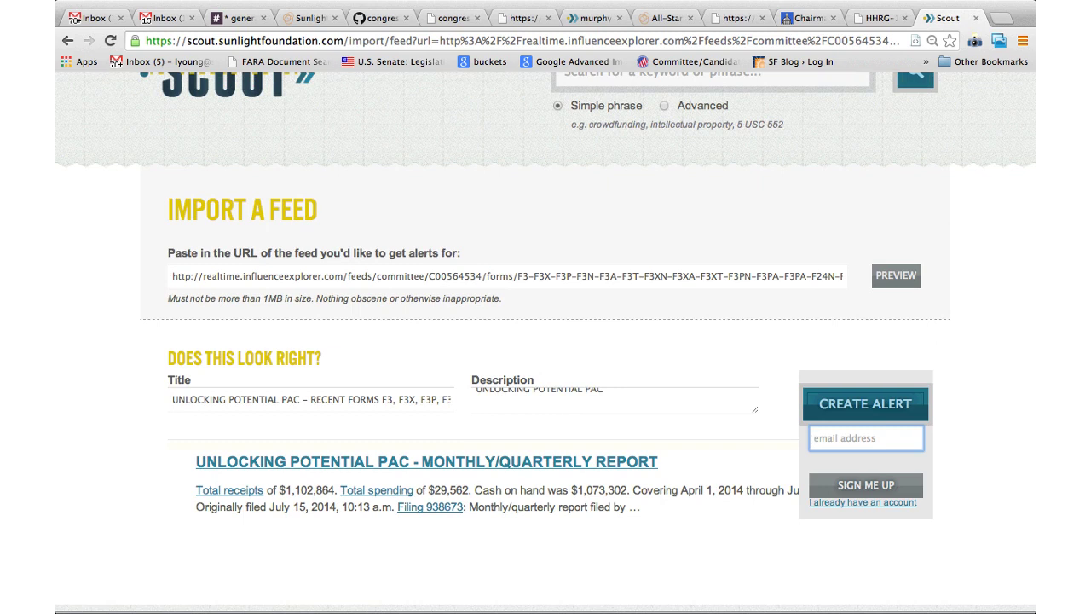
{"action": "type", "text": "lin"}
{"action": "key", "text": "BackSpace"}
{"action": "key", "text": "BackSpace"}
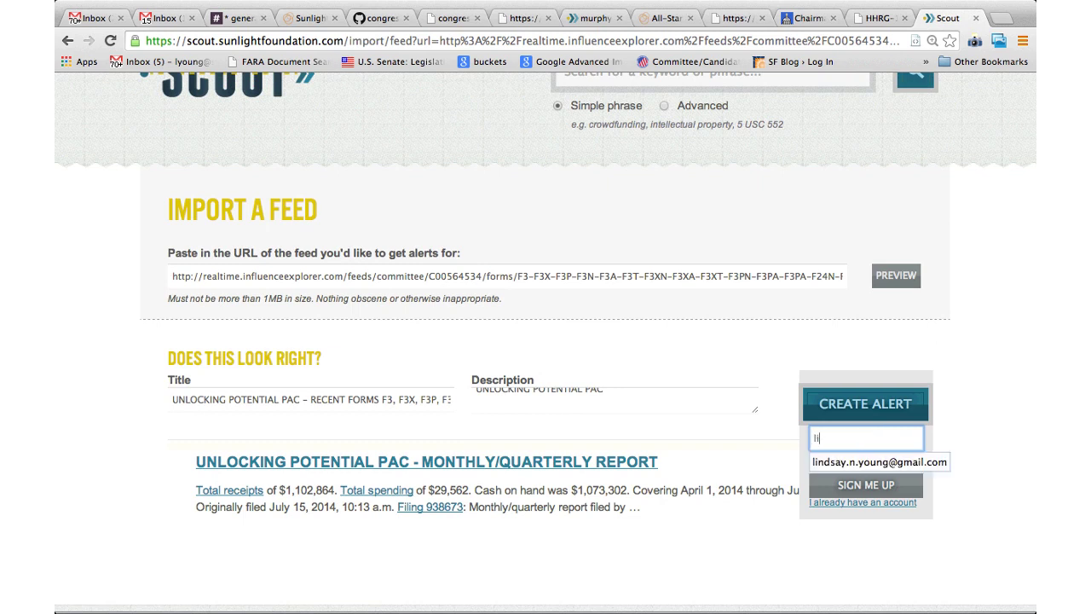
{"action": "type", "text": "y"}
{"action": "key", "text": "Down"}
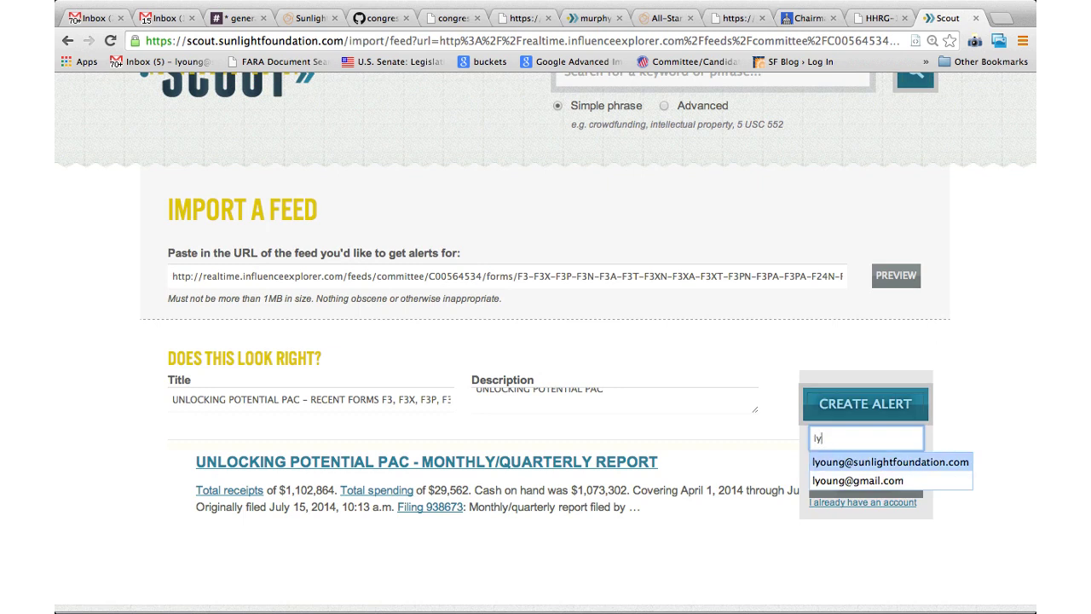
{"action": "key", "text": "Return"}
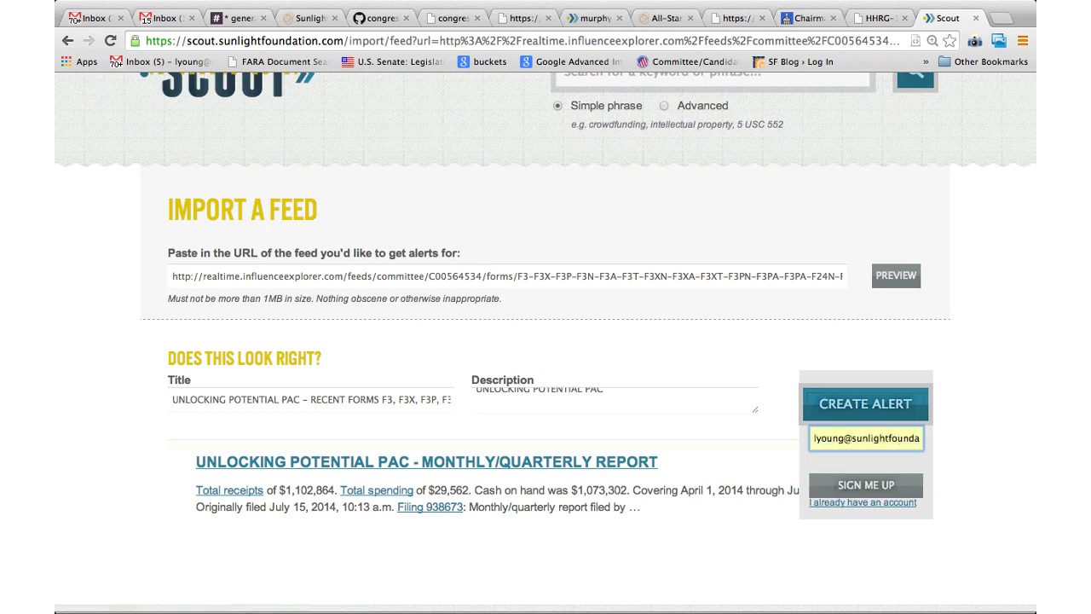
{"action": "key", "text": "Tab"}
{"action": "key", "text": "Return"}
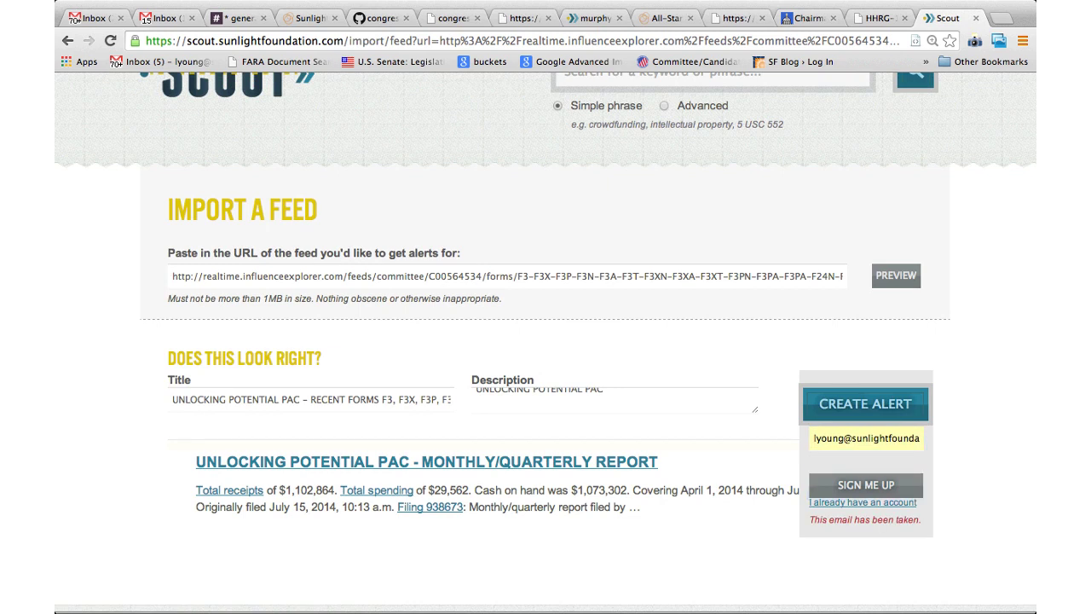
Step: Open the Scout login page from the feed import page
{"action": "key", "text": "shift+Tab"}
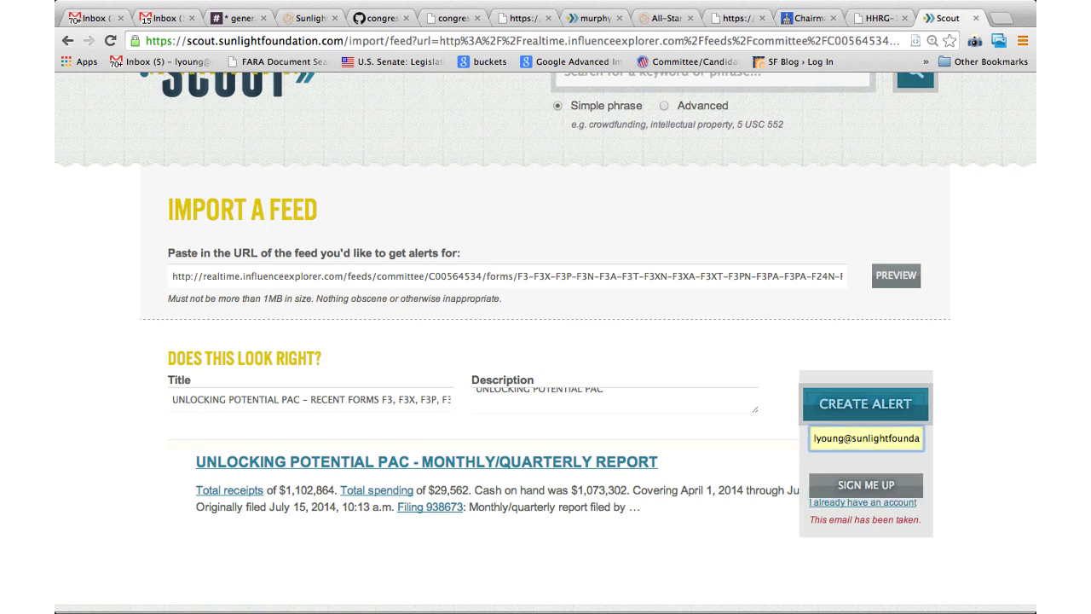
{"action": "scroll", "coordinate": [546, 341], "scroll_direction": "up", "scroll_amount": 3}
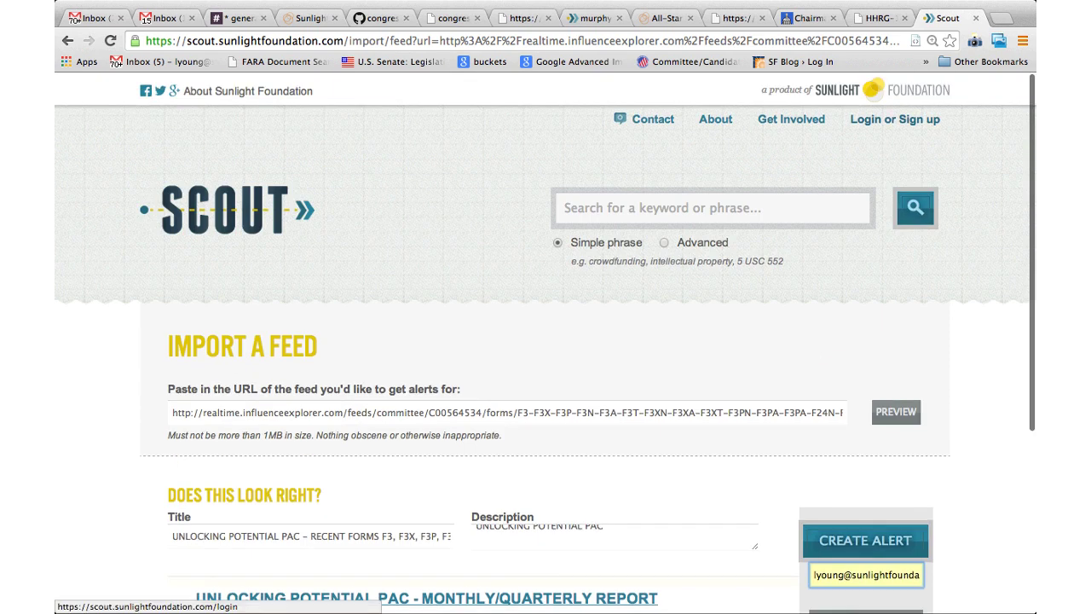
{"action": "key", "text": "Return"}
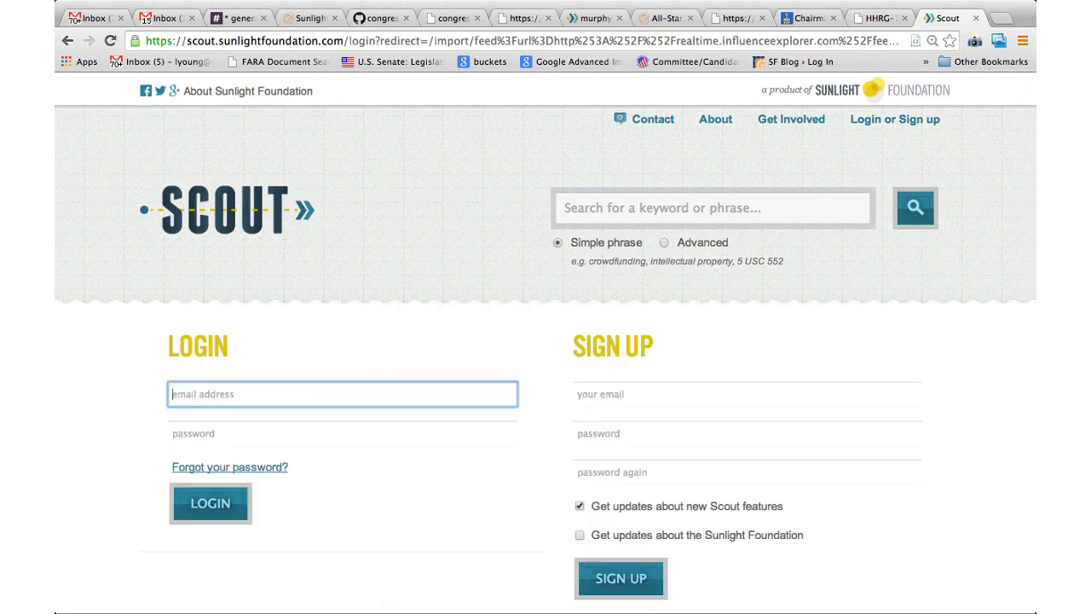
Step: Try to log in with the work e-mail address and account password, and return to the login form
{"action": "type", "text": "ly"}
{"action": "key", "text": "Down"}
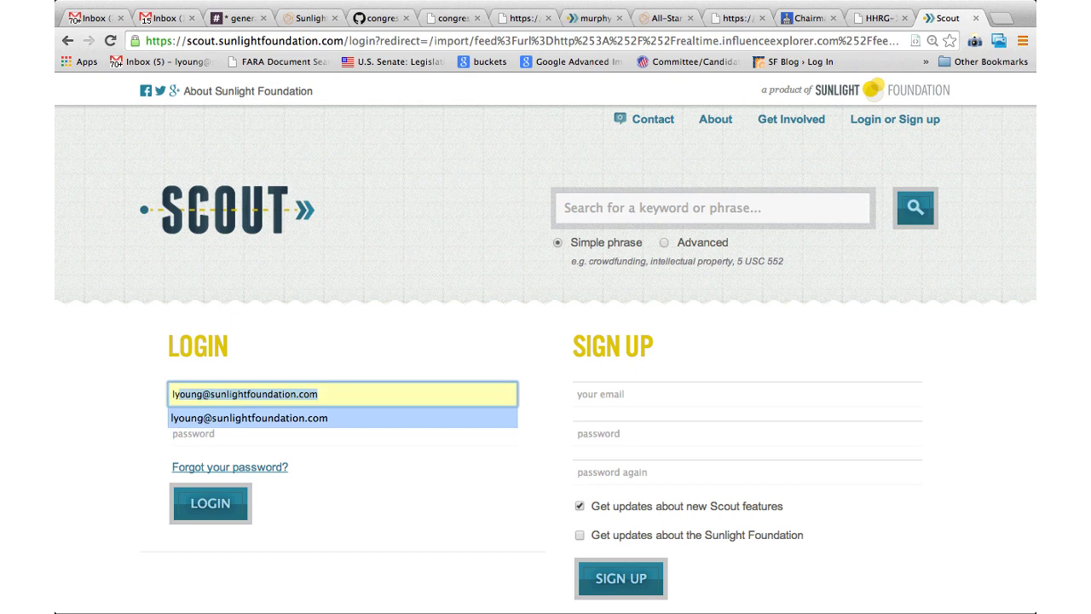
{"action": "key", "text": "Return"}
{"action": "key", "text": "Tab"}
{"action": "type", "text": "**********"}
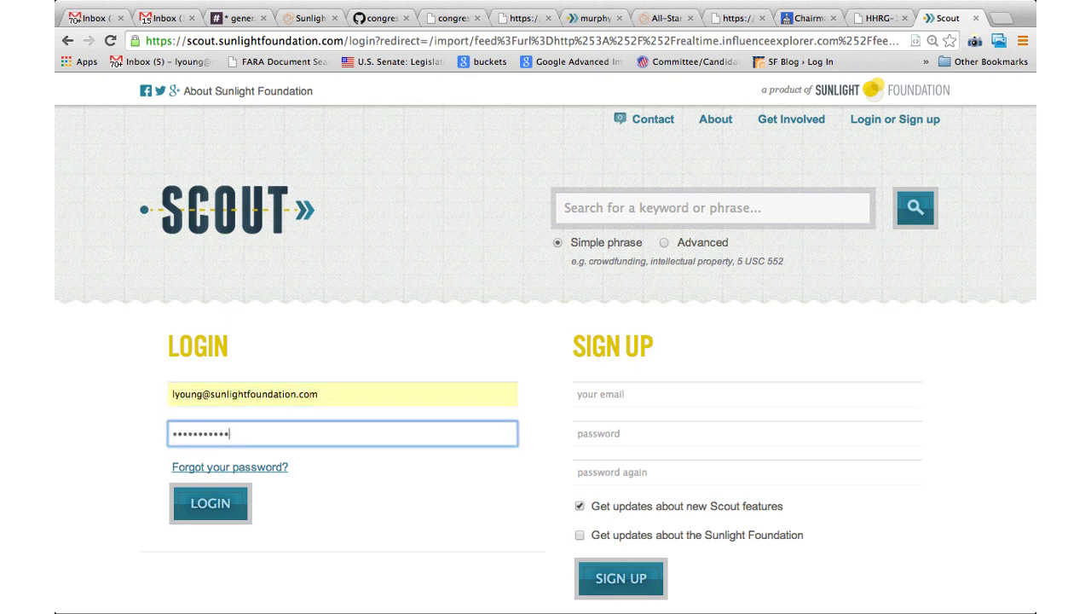
{"action": "key", "text": "Return"}
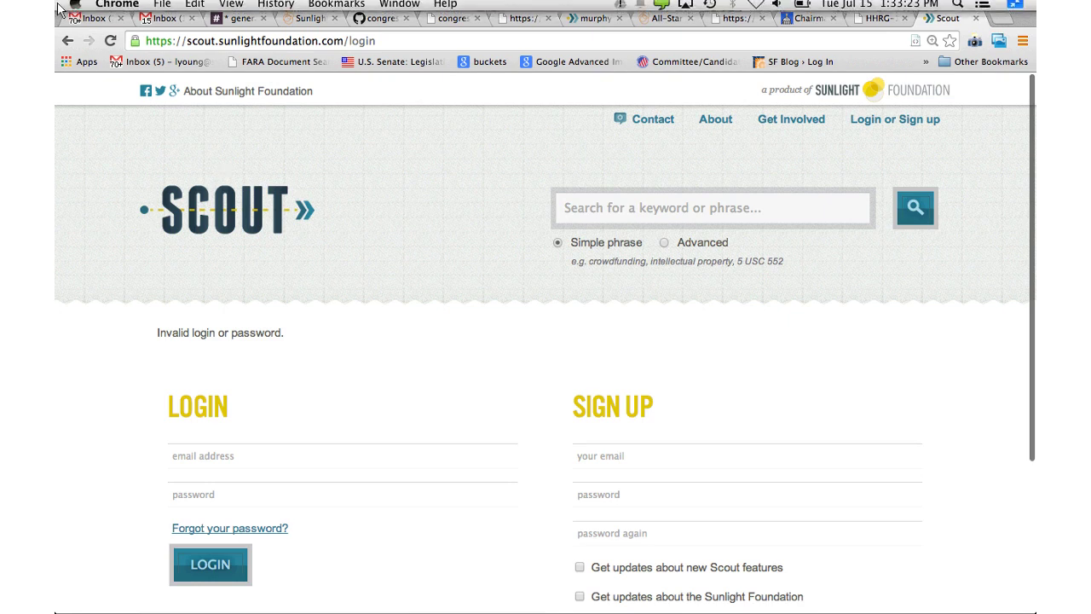
{"action": "left_click", "coordinate": [67, 40]}
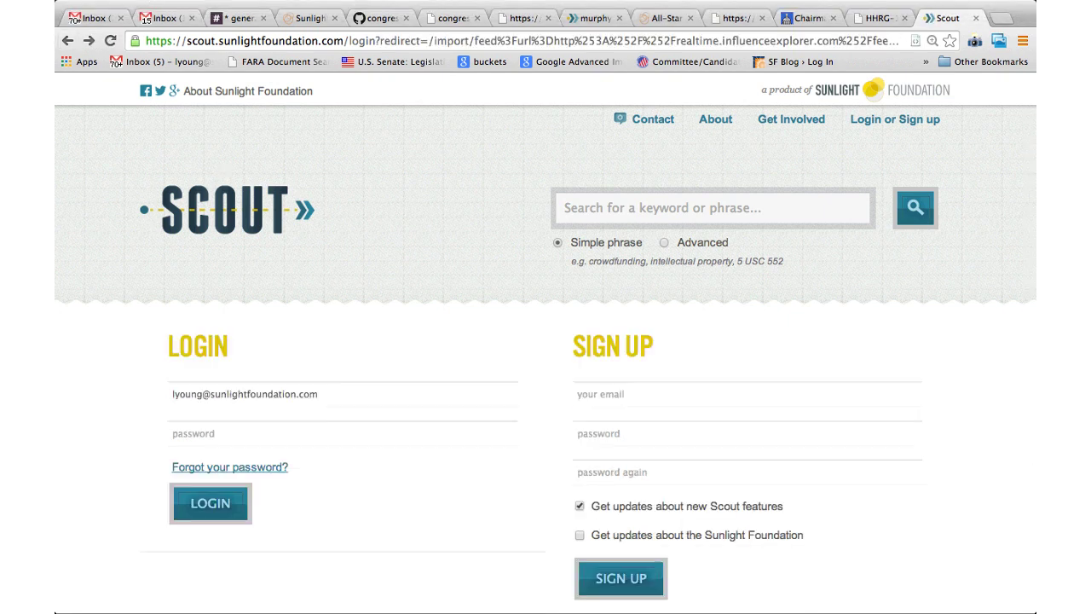
Step: Replace the login e-mail with the training account's address
{"action": "key", "text": "Tab"}
{"action": "key", "text": "Down"}
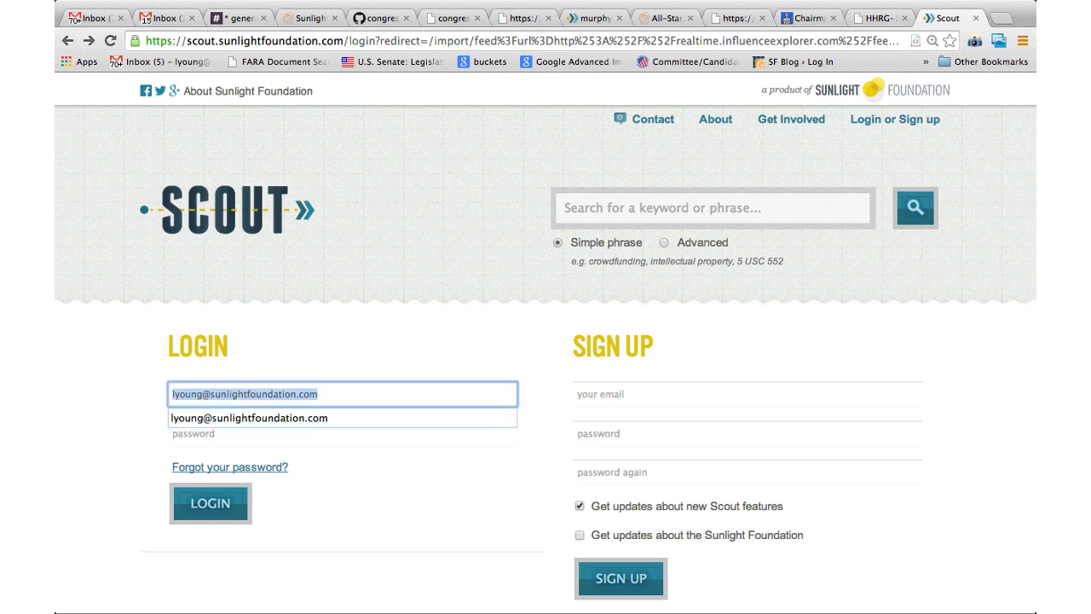
{"action": "key", "text": "shift+Left"}
{"action": "key", "text": "shift+Left"}
{"action": "key", "text": "shift+Left"}
{"action": "key", "text": "shift+Left"}
{"action": "key", "text": "shift+Left"}
{"action": "key", "text": "shift+Left"}
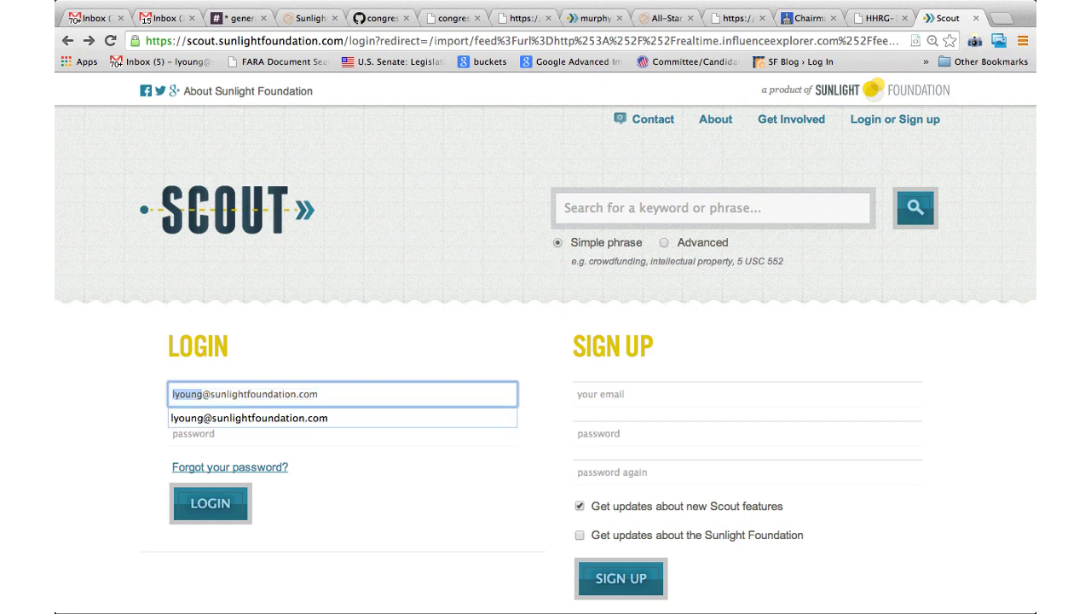
{"action": "type", "text": "training"}
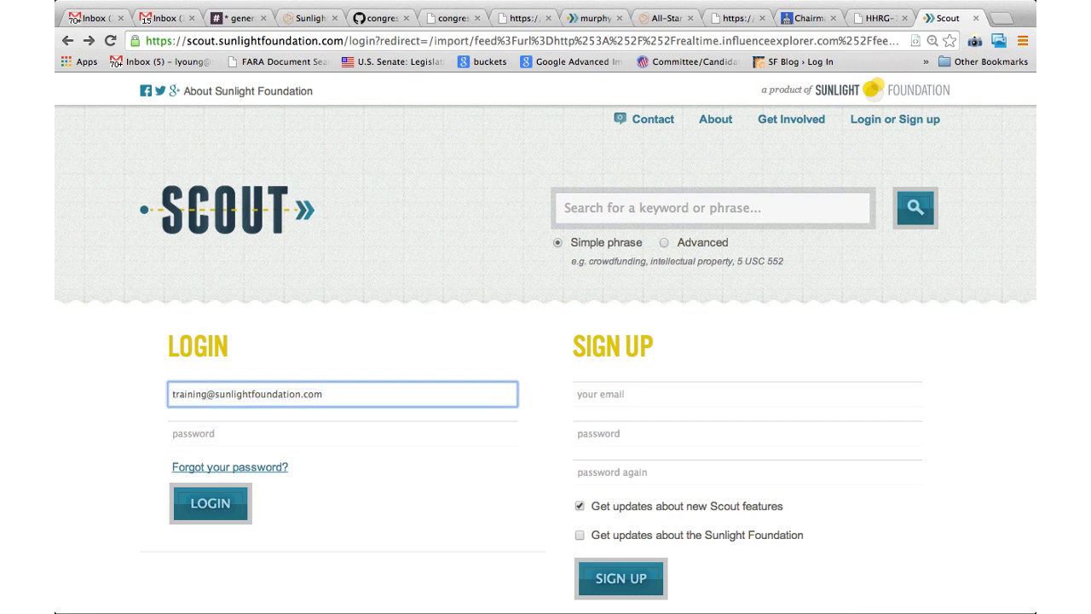
Step: Enter the training account's password and log in to Scout
{"action": "scroll", "coordinate": [320, 264], "scroll_direction": "down", "scroll_amount": 1}
{"action": "key", "text": "Tab"}
{"action": "type", "text": "••"}
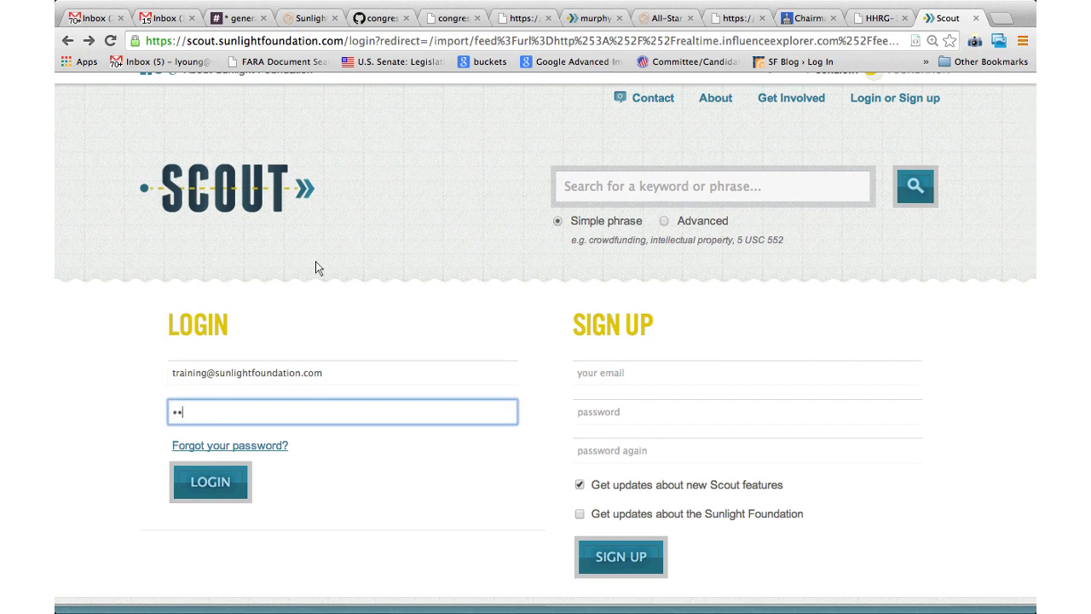
{"action": "type", "text": "••••••"}
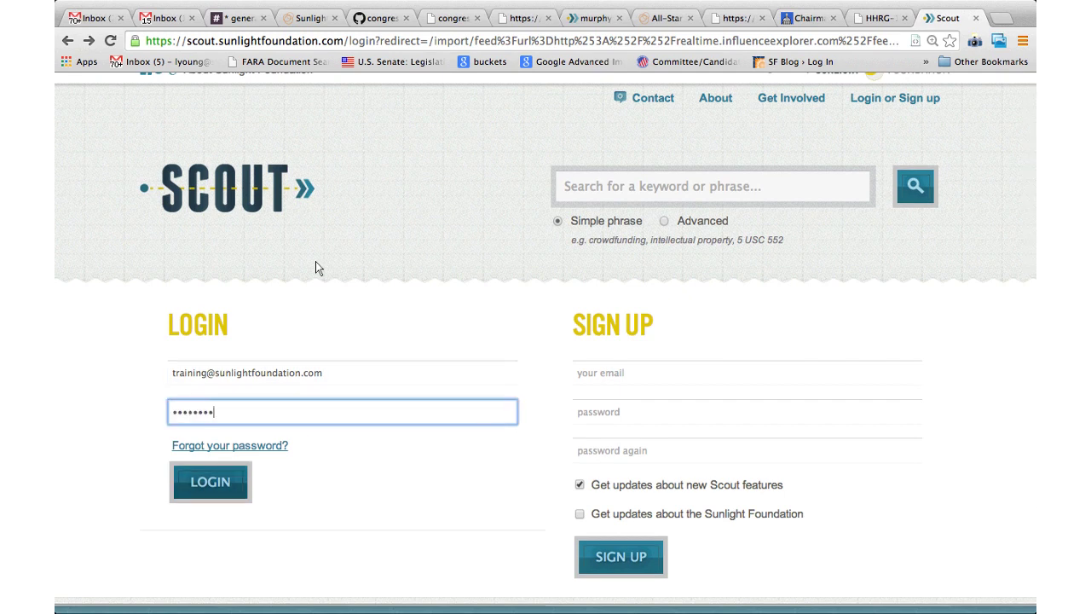
{"action": "key", "text": "Return"}
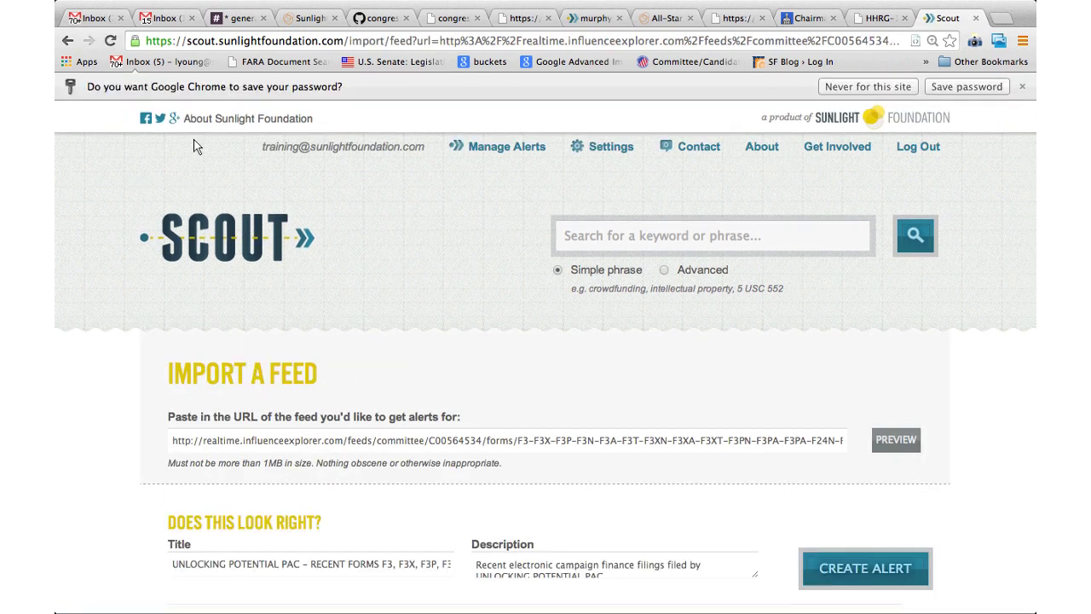
Step: Create the alert for Unlocking Potential PAC's recent campaign finance filings
{"action": "scroll", "coordinate": [434, 312], "scroll_direction": "down", "scroll_amount": 3}
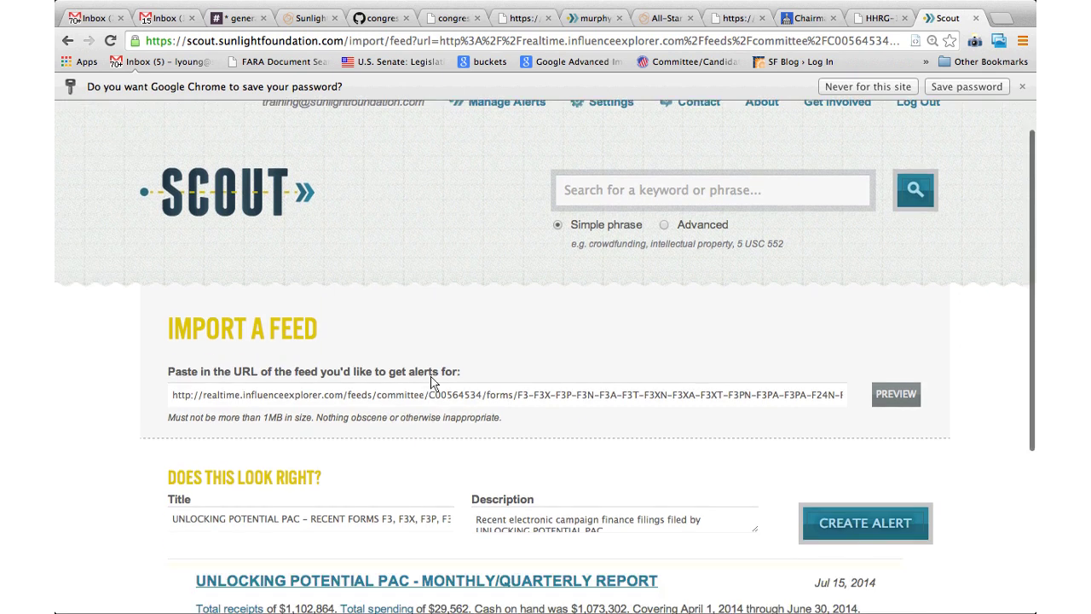
{"action": "scroll", "coordinate": [434, 384], "scroll_direction": "down", "scroll_amount": 4}
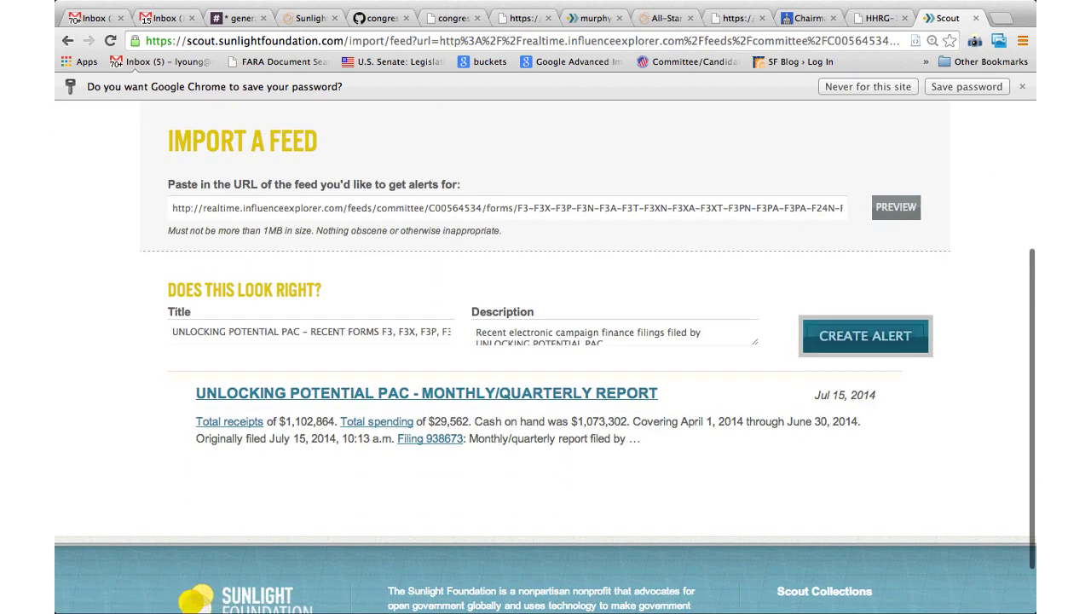
{"action": "left_click", "coordinate": [866, 336]}
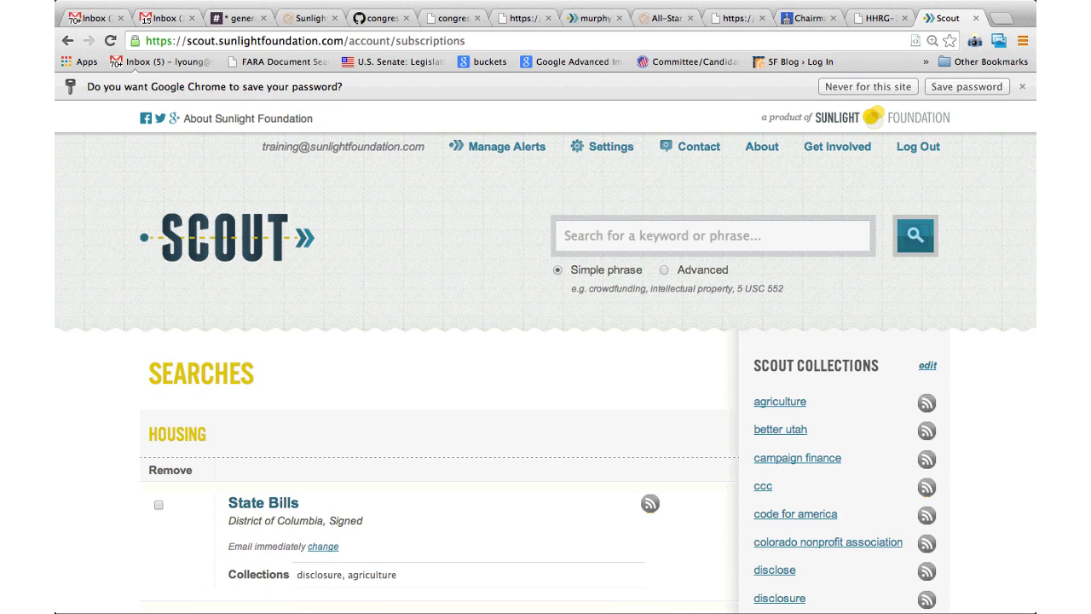
Step: Look through the account's saved search alerts, from housing down to veterans, for the newly created alert
{"action": "scroll", "coordinate": [414, 365], "scroll_direction": "down", "scroll_amount": 3}
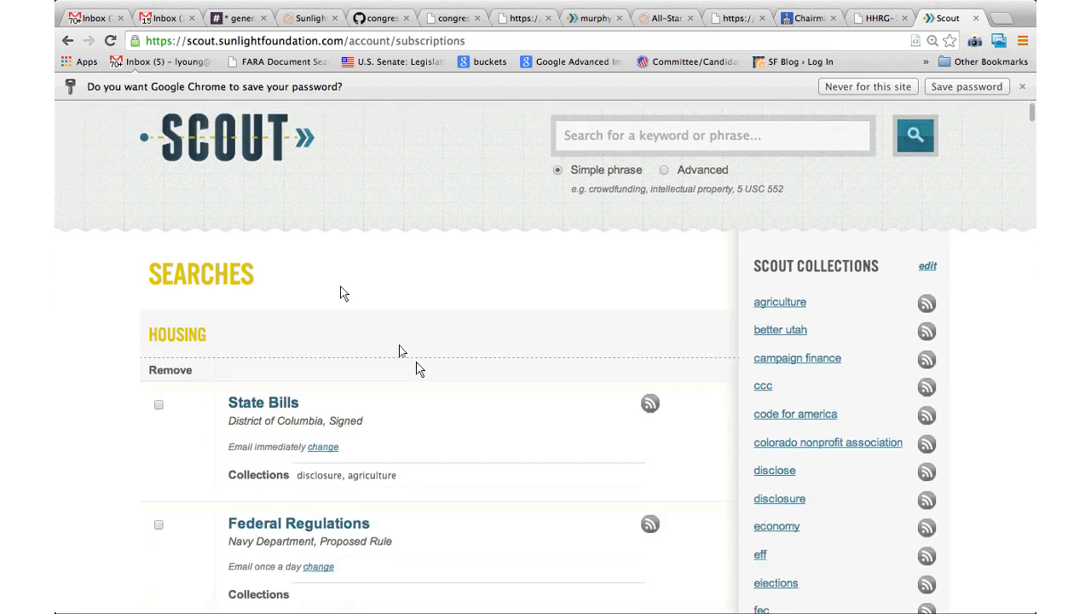
{"action": "scroll", "coordinate": [418, 368], "scroll_direction": "down", "scroll_amount": 3}
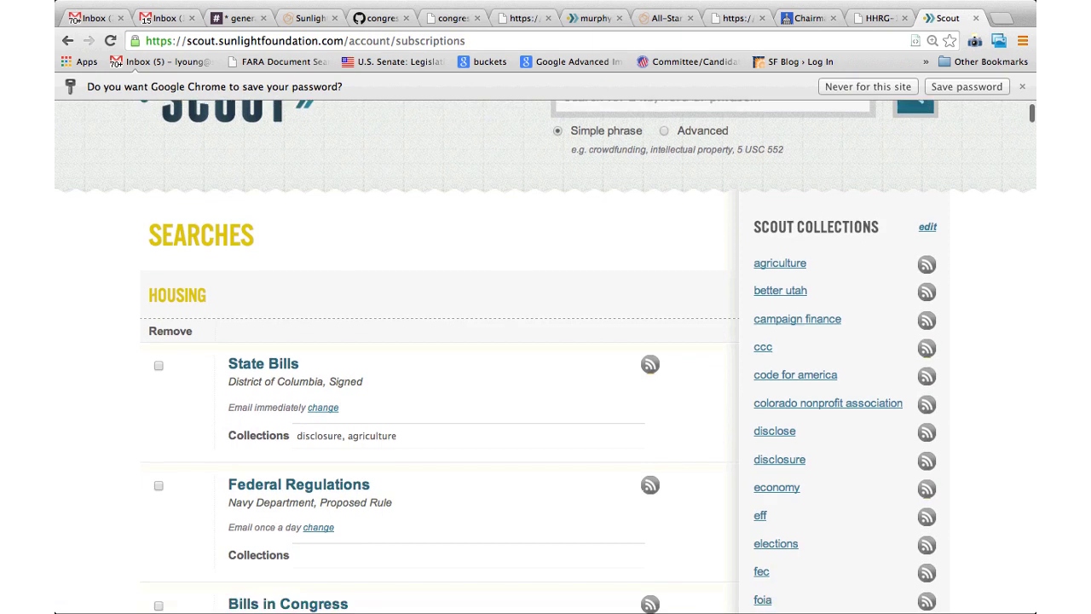
{"action": "scroll", "coordinate": [545, 357], "scroll_direction": "up", "scroll_amount": 1}
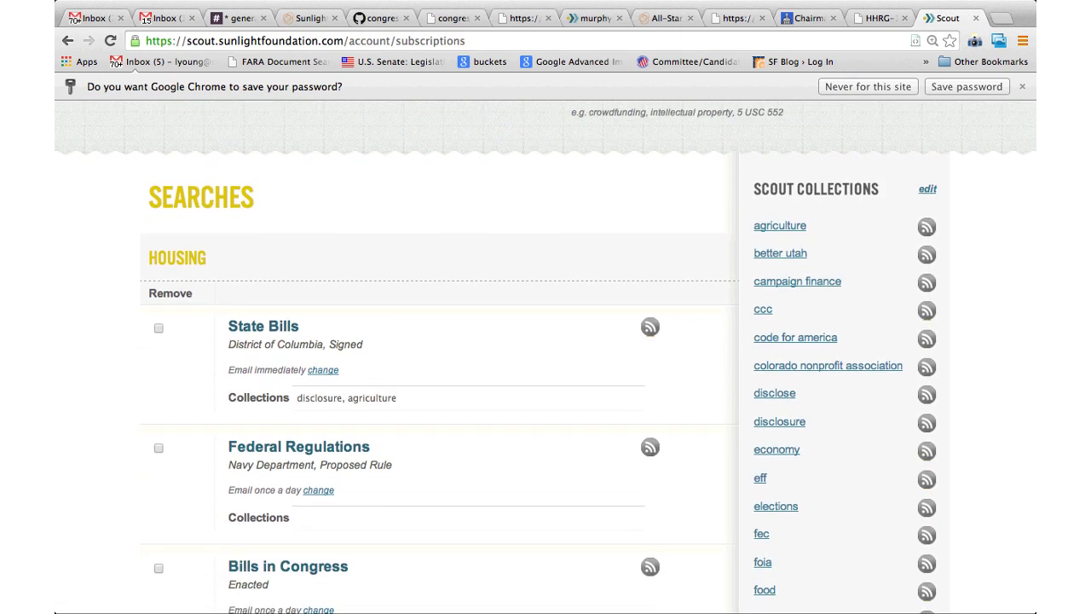
{"action": "scroll", "coordinate": [546, 358], "scroll_direction": "down", "scroll_amount": 10}
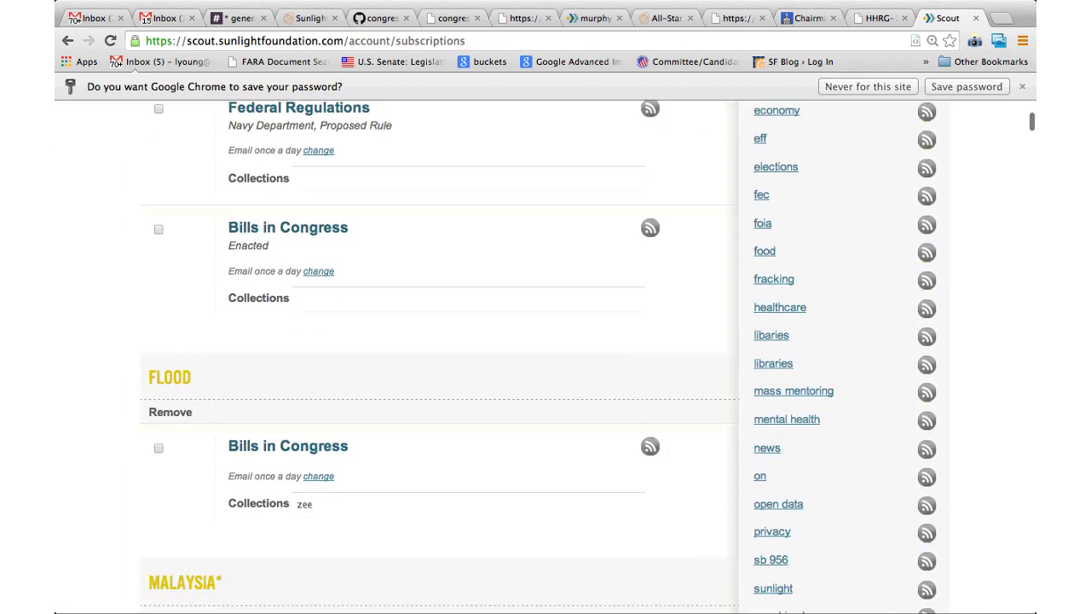
{"action": "scroll", "coordinate": [546, 358], "scroll_direction": "down", "scroll_amount": 15}
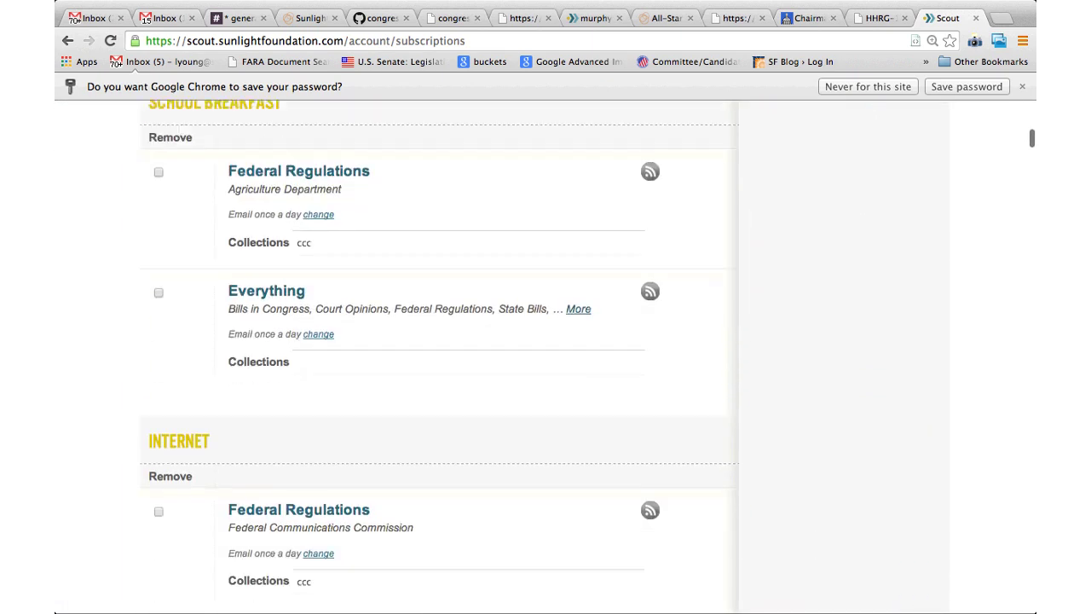
{"action": "scroll", "coordinate": [546, 358], "scroll_direction": "down", "scroll_amount": 12}
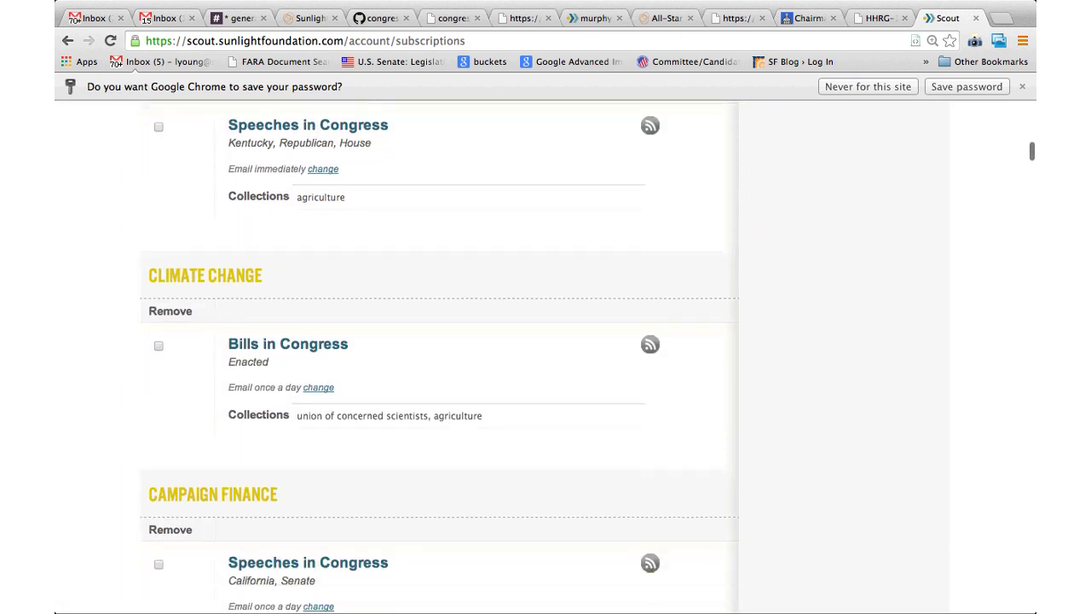
{"action": "scroll", "coordinate": [546, 358], "scroll_direction": "down", "scroll_amount": 5}
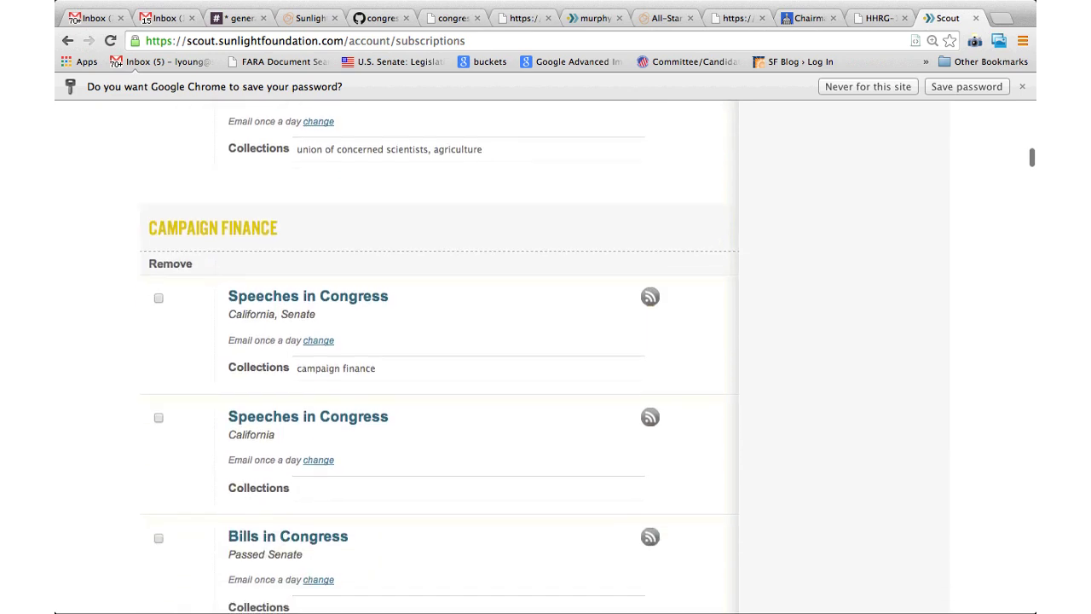
{"action": "scroll", "coordinate": [545, 358], "scroll_direction": "down", "scroll_amount": 4}
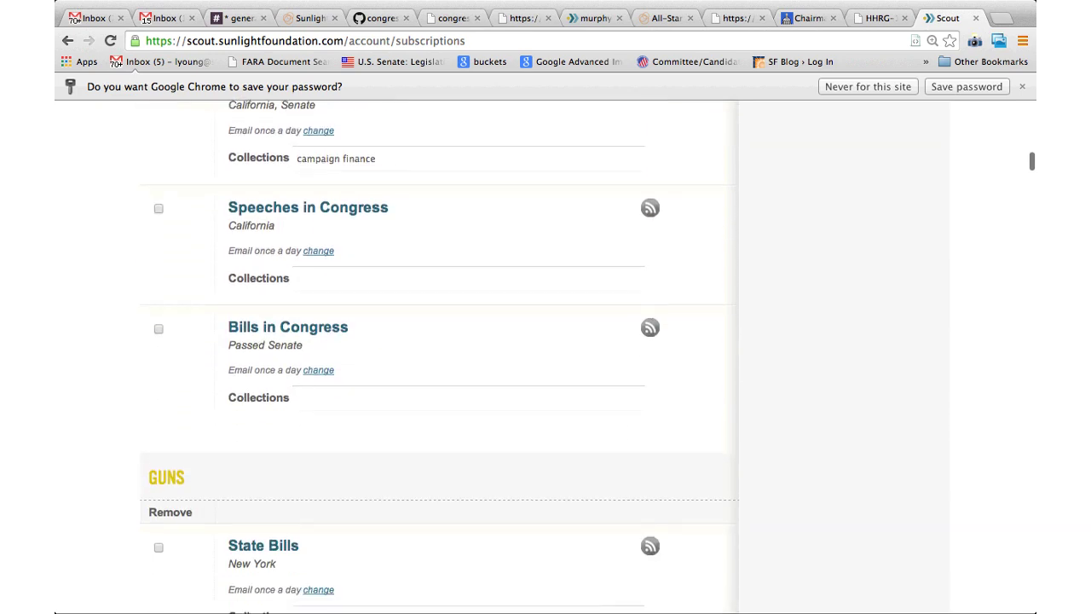
{"action": "scroll", "coordinate": [546, 358], "scroll_direction": "down", "scroll_amount": 8}
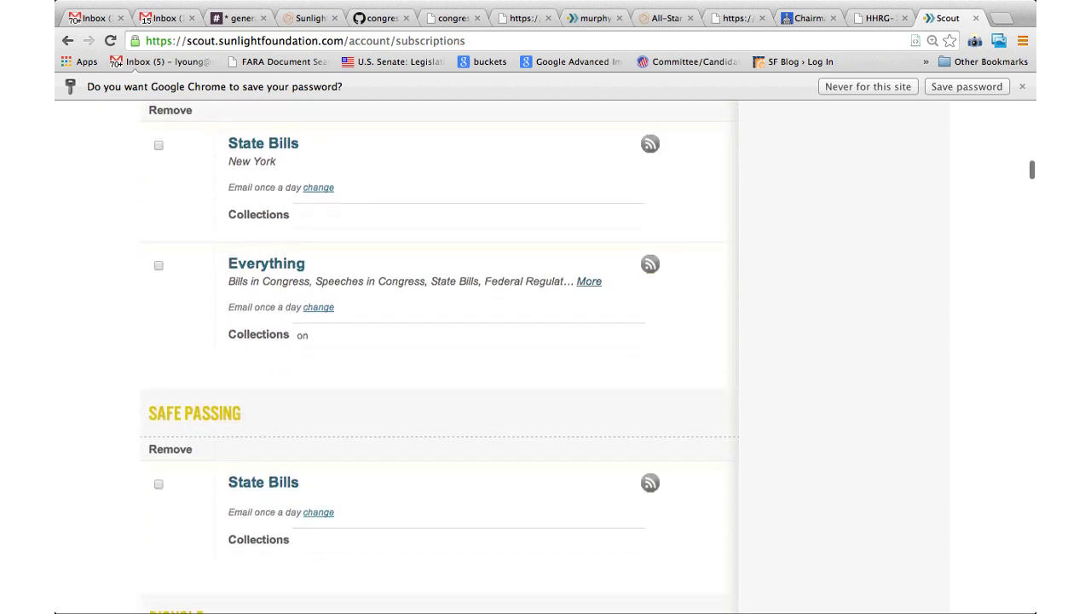
{"action": "scroll", "coordinate": [546, 358], "scroll_direction": "down", "scroll_amount": 10}
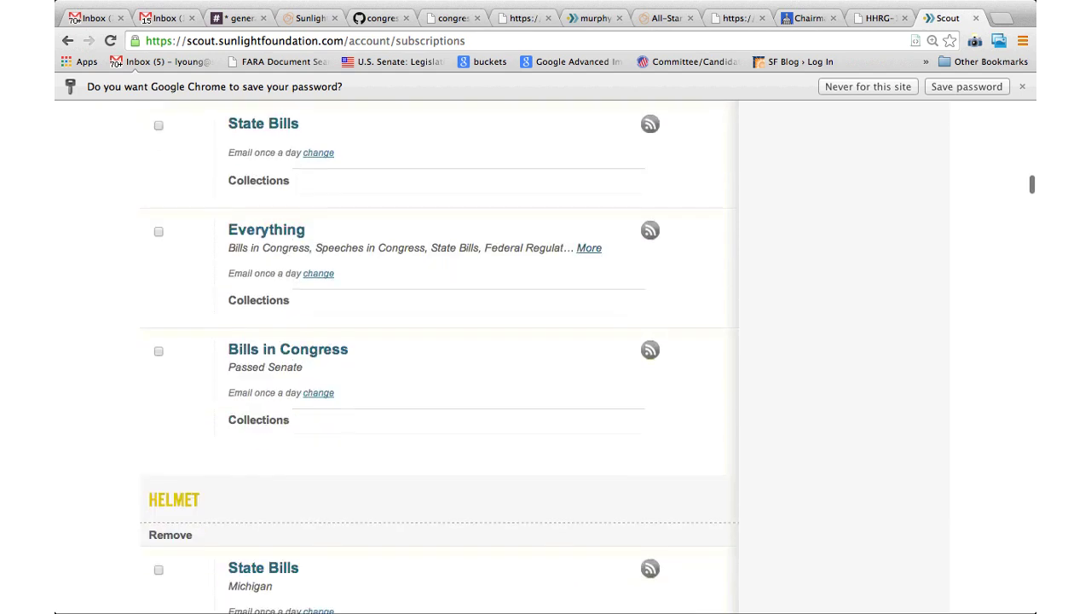
{"action": "scroll", "coordinate": [546, 359], "scroll_direction": "down", "scroll_amount": 15}
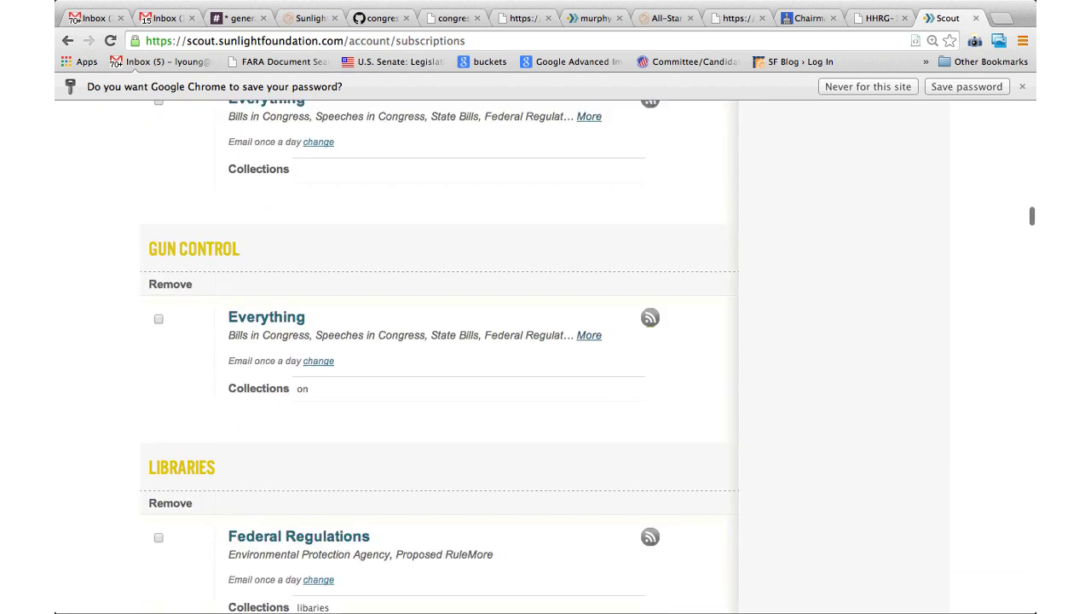
{"action": "scroll", "coordinate": [546, 358], "scroll_direction": "down", "scroll_amount": 15}
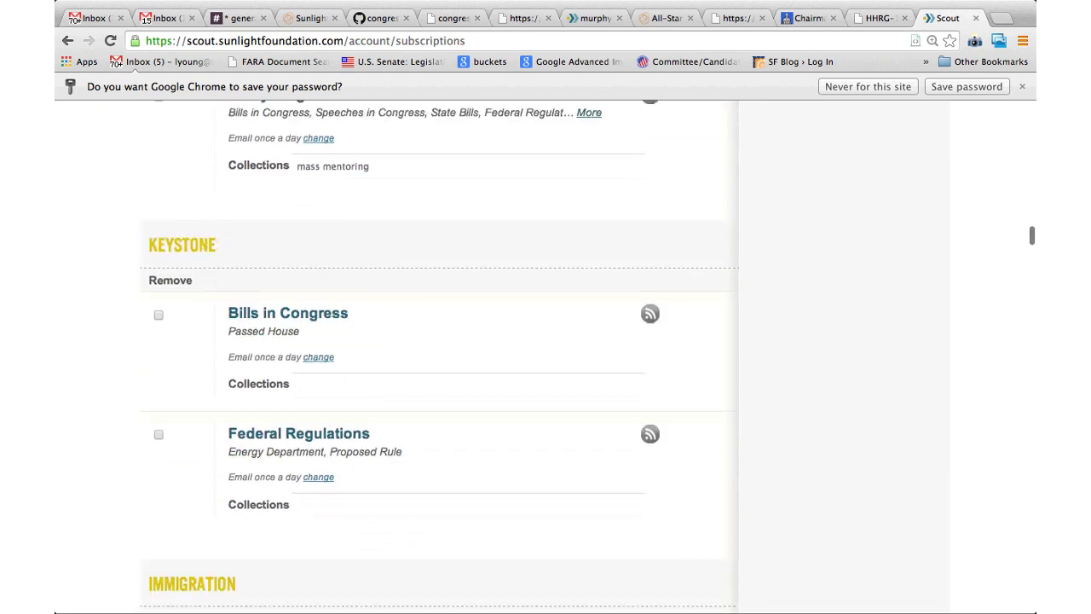
{"action": "scroll", "coordinate": [546, 358], "scroll_direction": "down", "scroll_amount": 15}
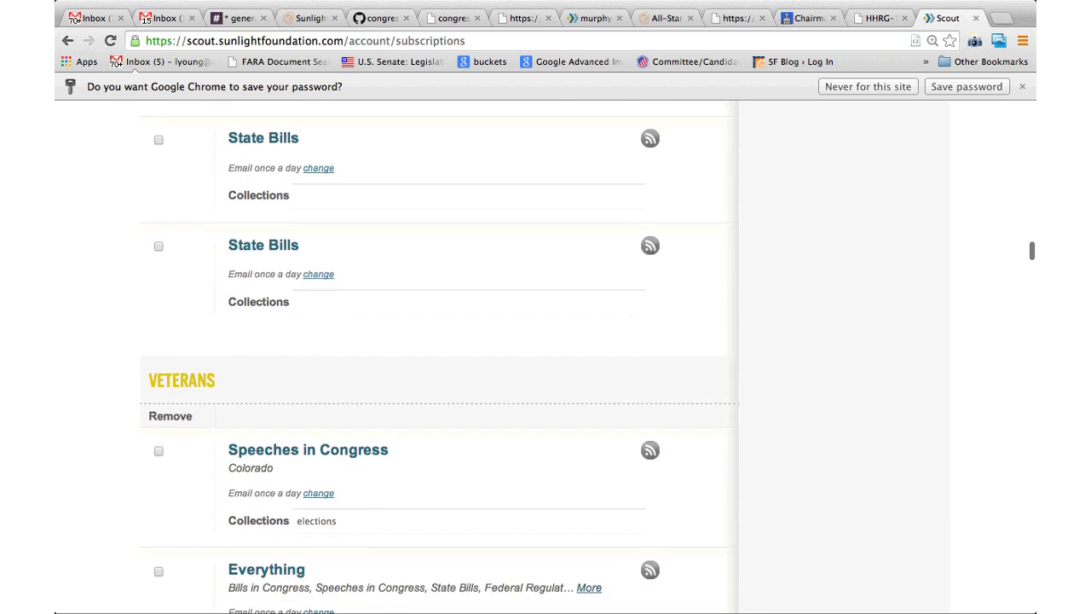
Step: Find "unlock" on the alerts page and set the Unlocking Potential PAC feed's notification to Email immediately
{"action": "key", "text": "super+f"}
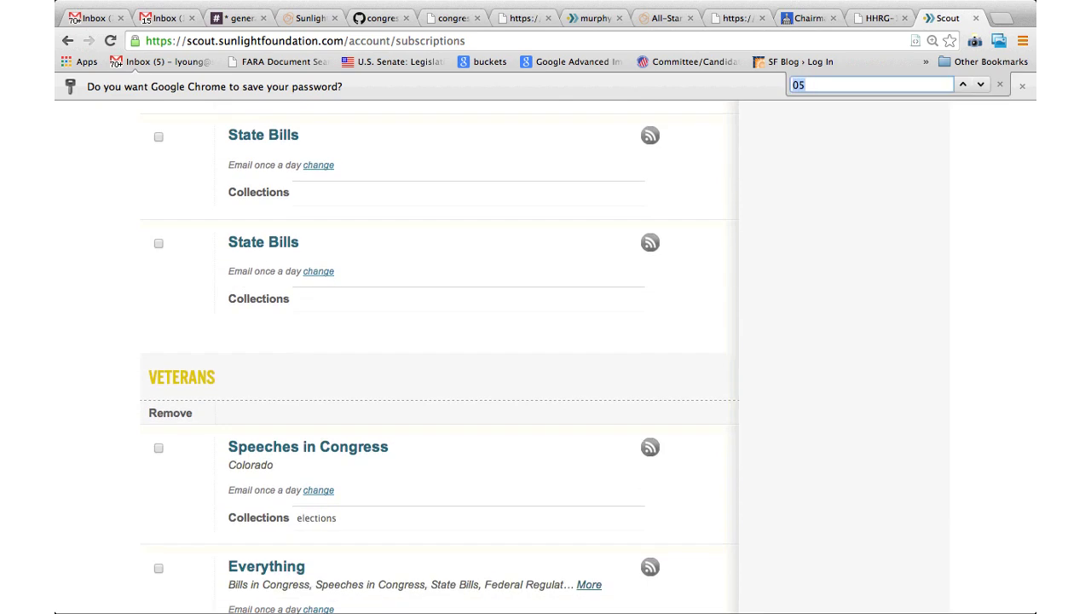
{"action": "type", "text": "unlock"}
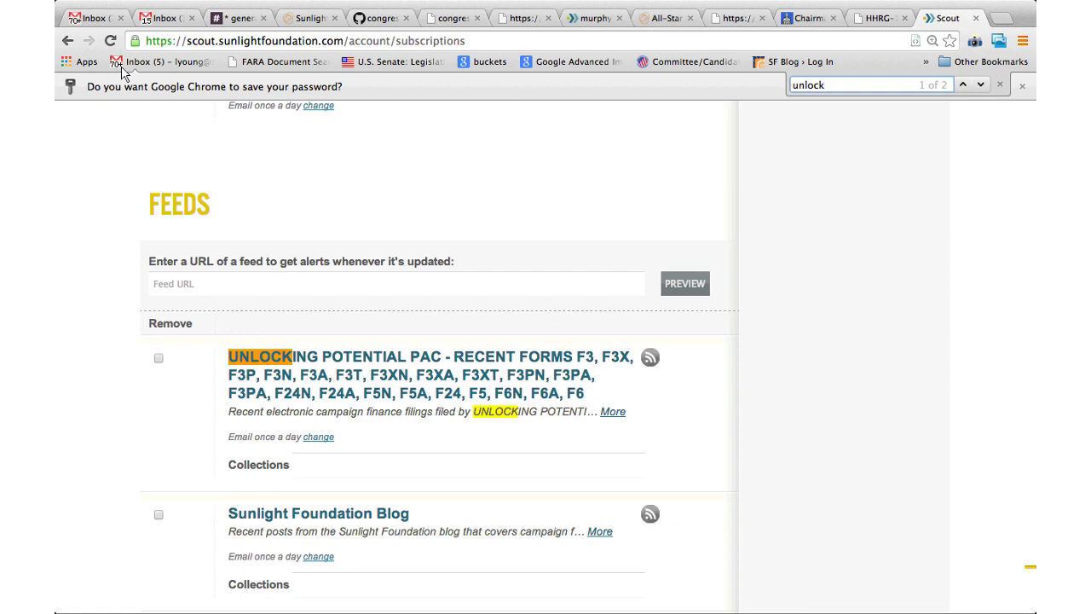
{"action": "scroll", "coordinate": [435, 384], "scroll_direction": "down", "scroll_amount": 2}
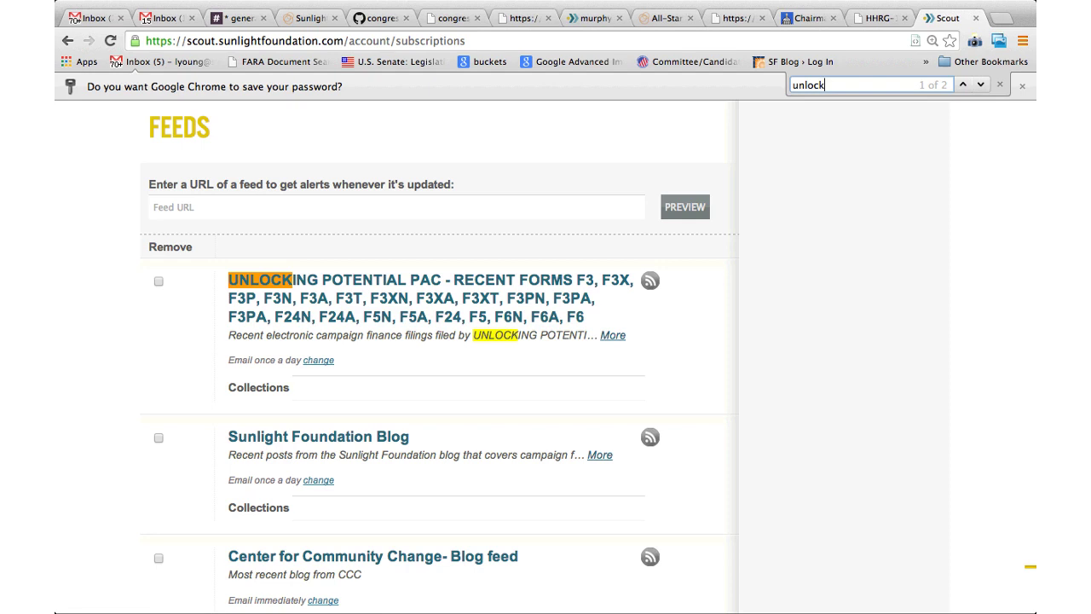
{"action": "left_click", "coordinate": [318, 360]}
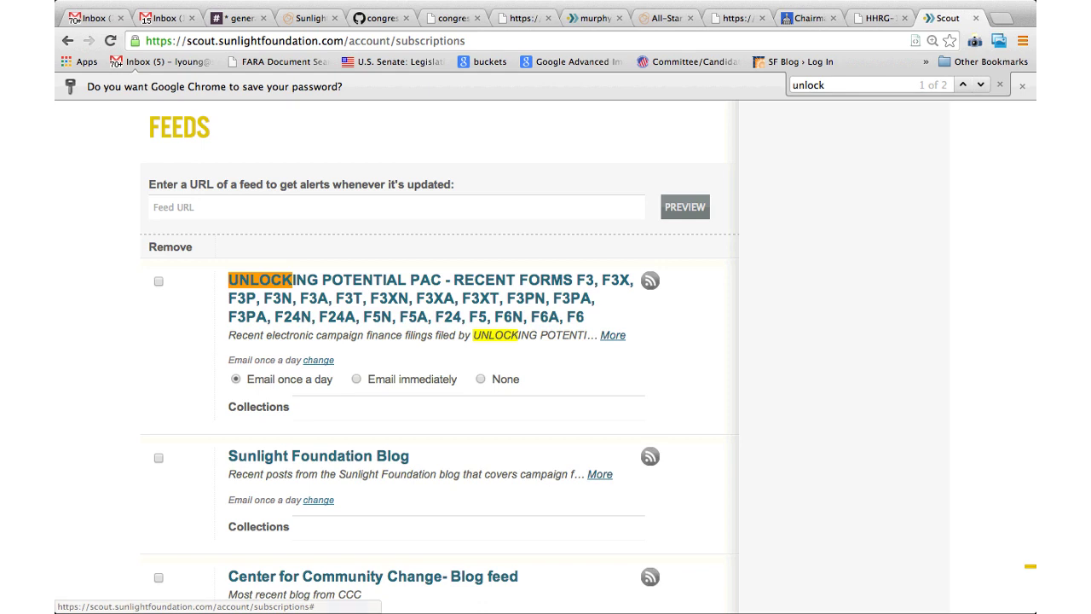
{"action": "left_click", "coordinate": [356, 379]}
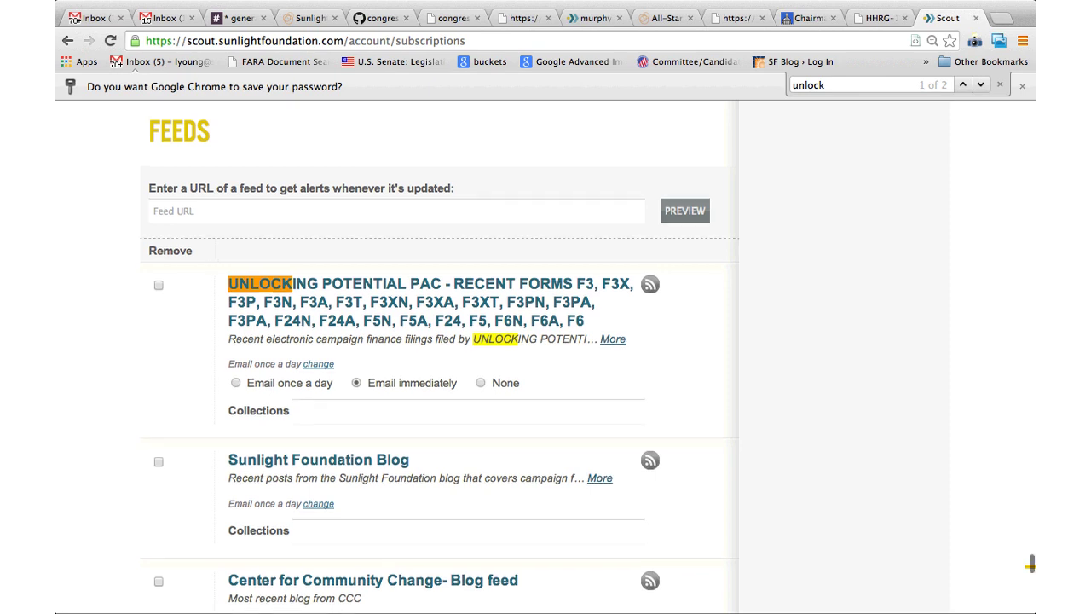
Step: Search Scout for the simple phrase "murphy oil"
{"action": "scroll", "coordinate": [546, 356], "scroll_direction": "up", "scroll_amount": 20}
{"action": "scroll", "coordinate": [546, 356], "scroll_direction": "up", "scroll_amount": 20}
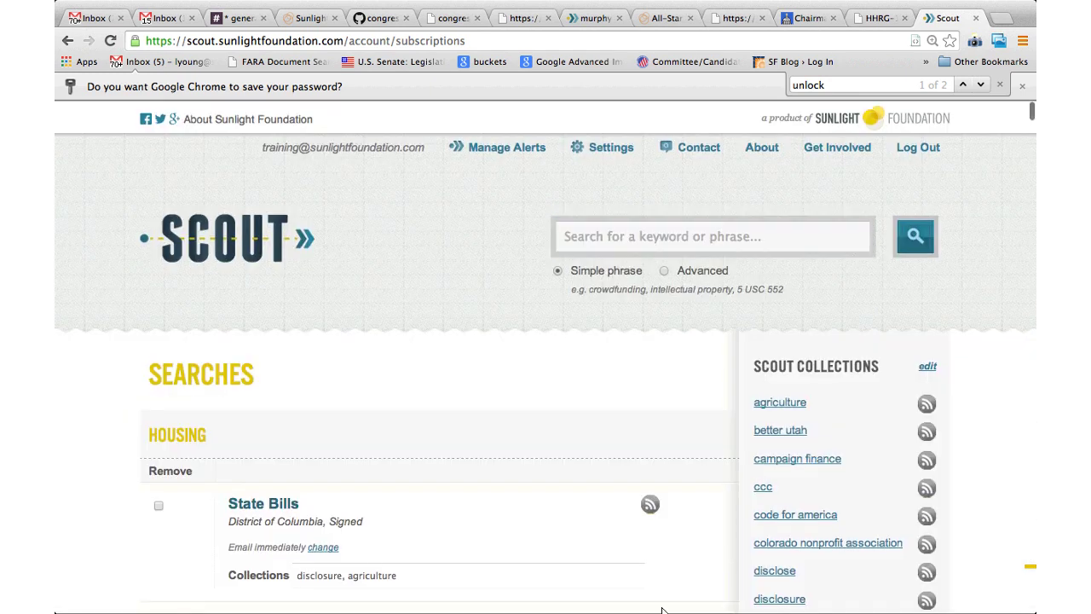
{"action": "key", "text": "slash"}
{"action": "type", "text": "mur"}
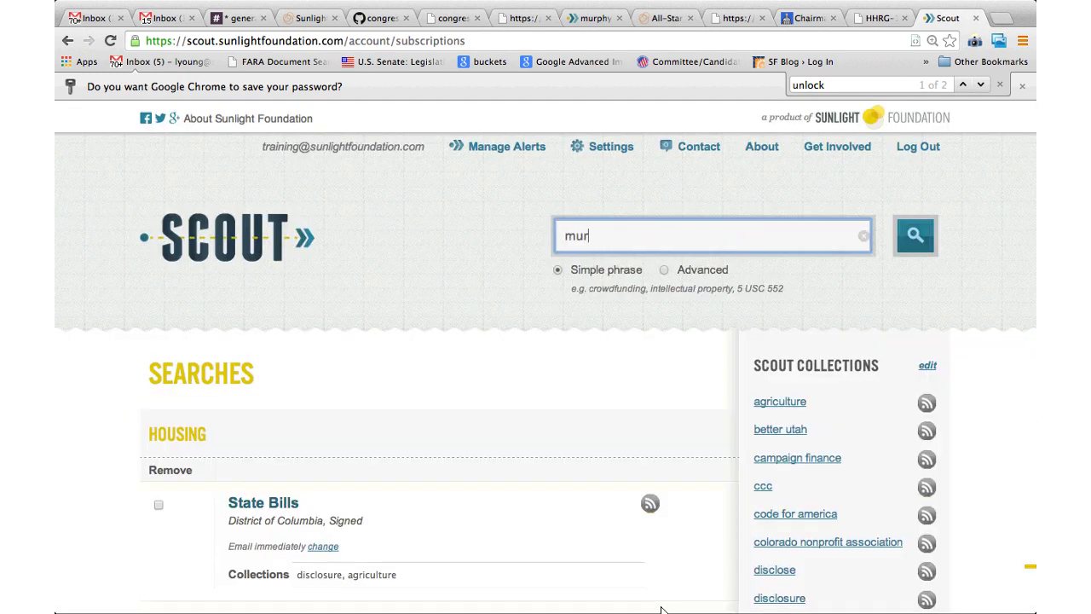
{"action": "type", "text": "phy oil"}
{"action": "key", "text": "Return"}
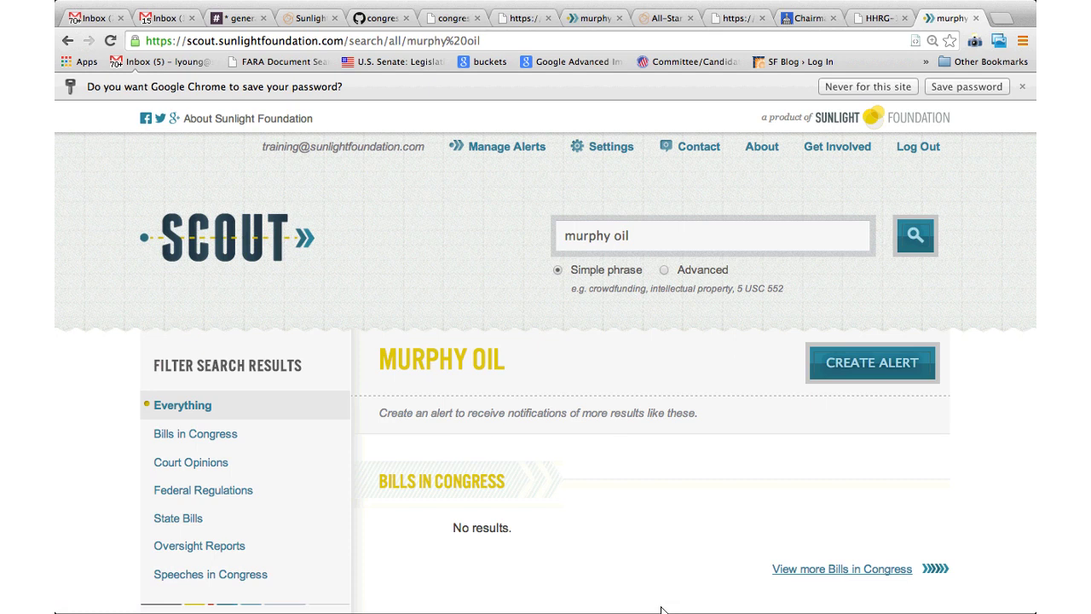
Step: Examine the Bills in Congress and Court Opinions results for Murphy Oil
{"action": "scroll", "coordinate": [661, 608], "scroll_direction": "down", "scroll_amount": 5}
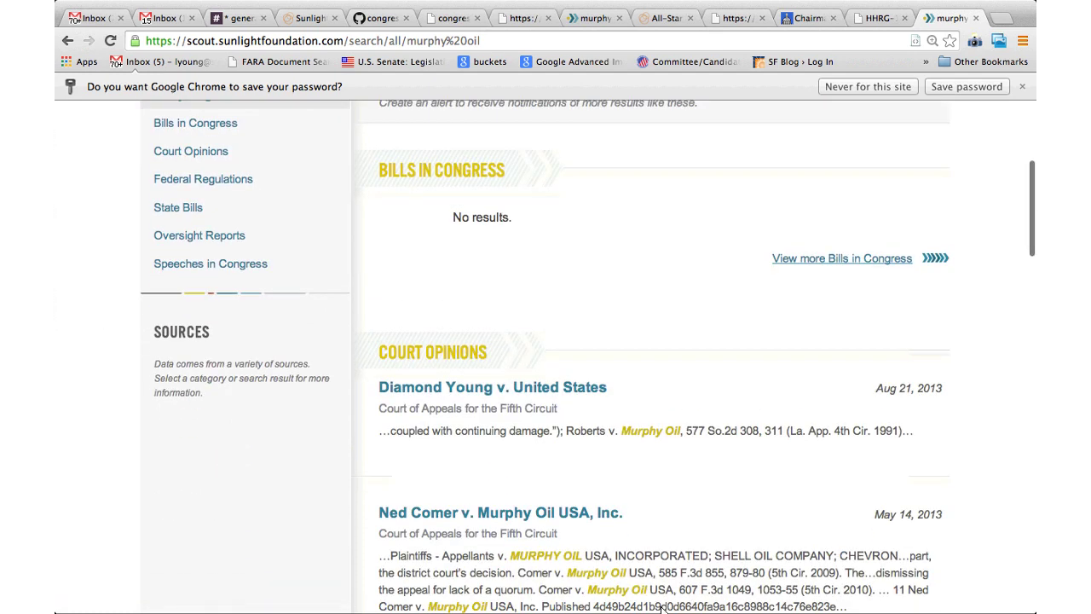
{"action": "scroll", "coordinate": [662, 609], "scroll_direction": "down", "scroll_amount": 1}
{"action": "scroll", "coordinate": [662, 609], "scroll_direction": "up", "scroll_amount": 2}
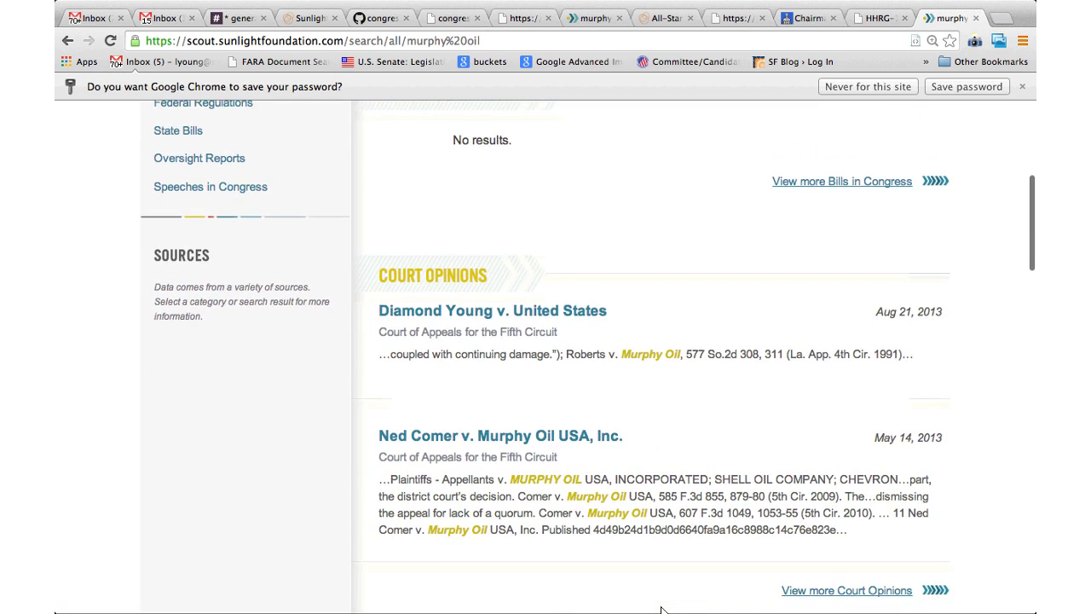
{"action": "scroll", "coordinate": [662, 608], "scroll_direction": "down", "scroll_amount": 1}
{"action": "scroll", "coordinate": [661, 609], "scroll_direction": "down", "scroll_amount": 1}
{"action": "scroll", "coordinate": [661, 609], "scroll_direction": "up", "scroll_amount": 2}
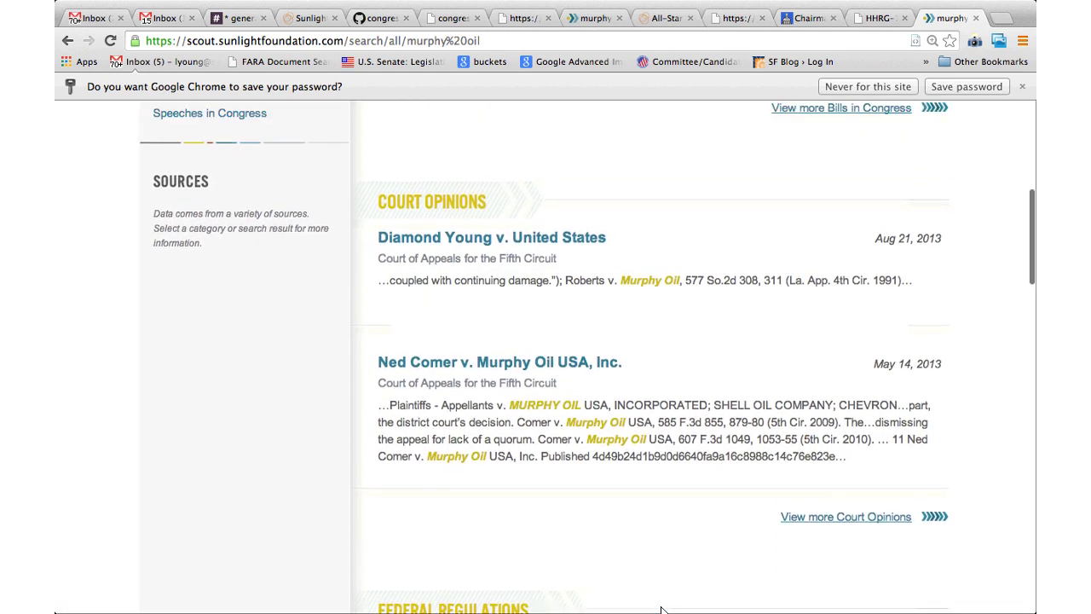
{"action": "scroll", "coordinate": [662, 608], "scroll_direction": "up", "scroll_amount": 1}
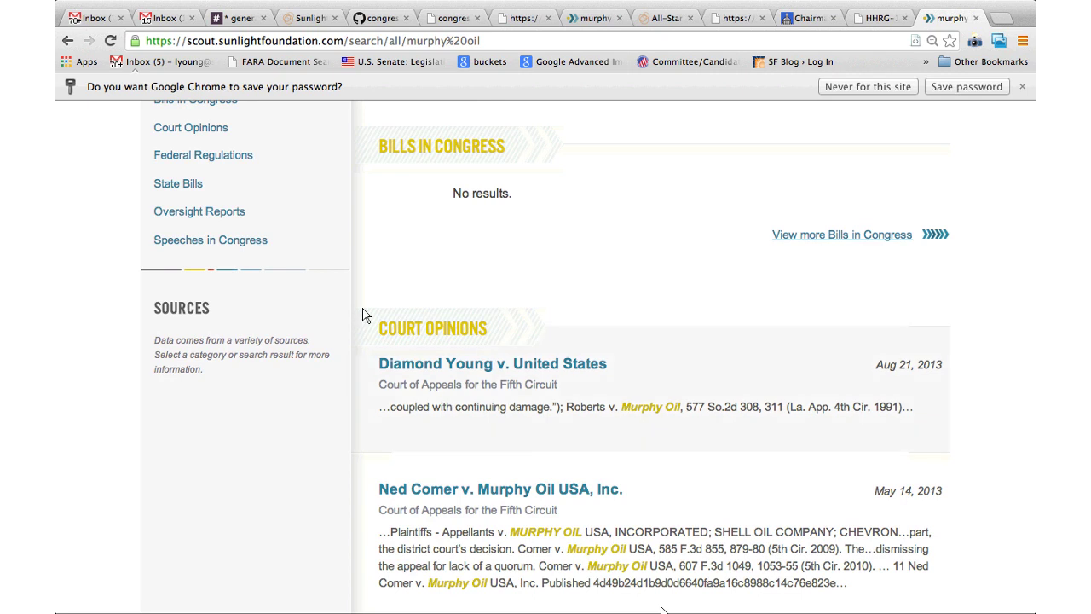
{"action": "scroll", "coordinate": [248, 601], "scroll_direction": "down", "scroll_amount": 1}
{"action": "scroll", "coordinate": [237, 190], "scroll_direction": "down", "scroll_amount": 3}
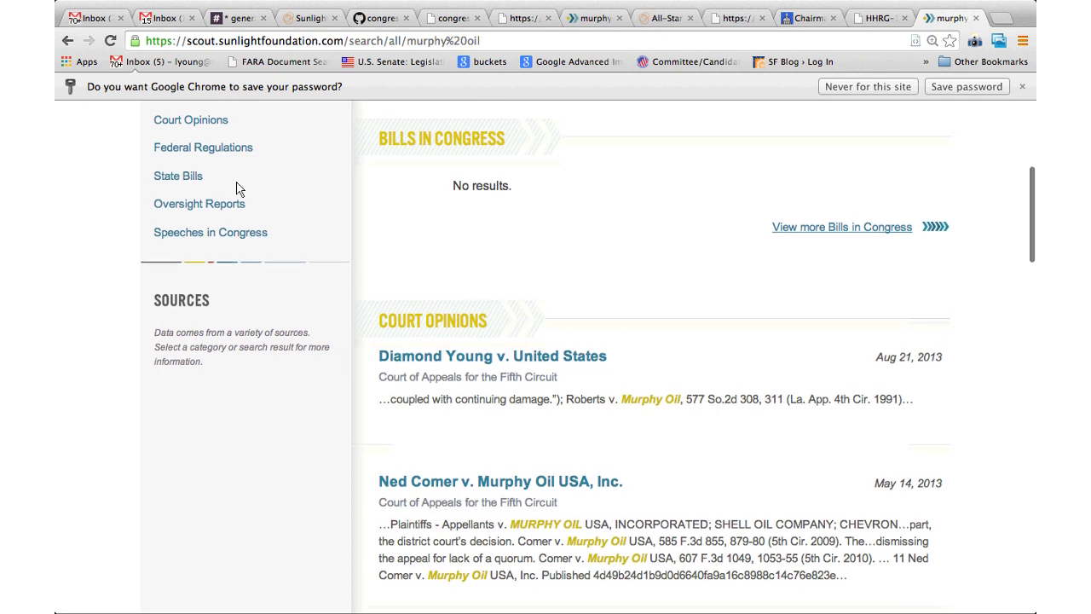
Step: Compare the Court Opinions on Murphy Oil with the Federal Regulations entries below them, reading the highlighted mentions
{"action": "scroll", "coordinate": [238, 190], "scroll_direction": "down", "scroll_amount": 3}
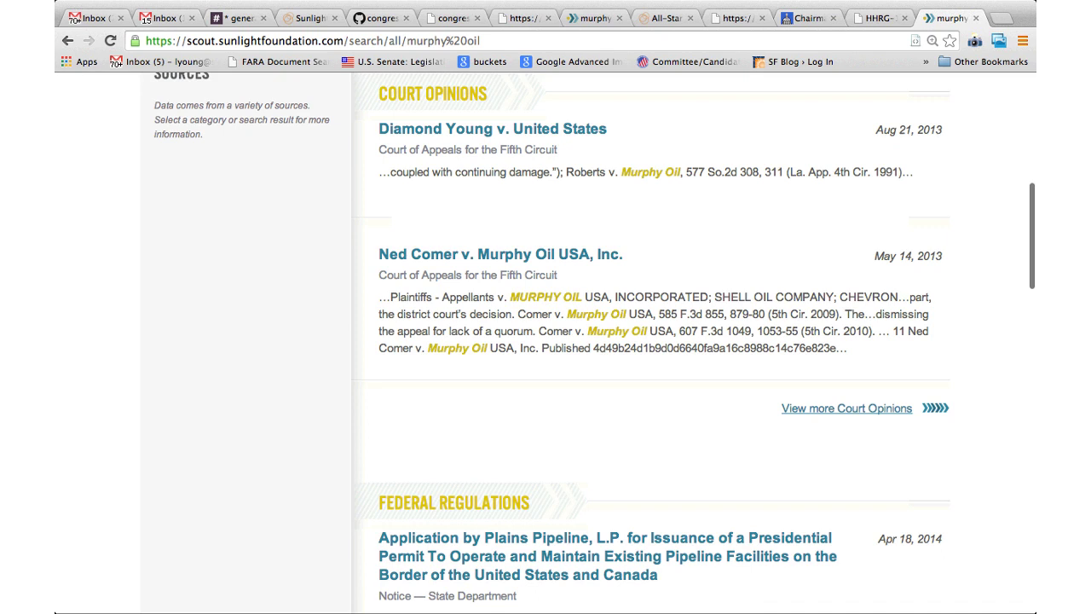
{"action": "scroll", "coordinate": [551, 341], "scroll_direction": "down", "scroll_amount": 2}
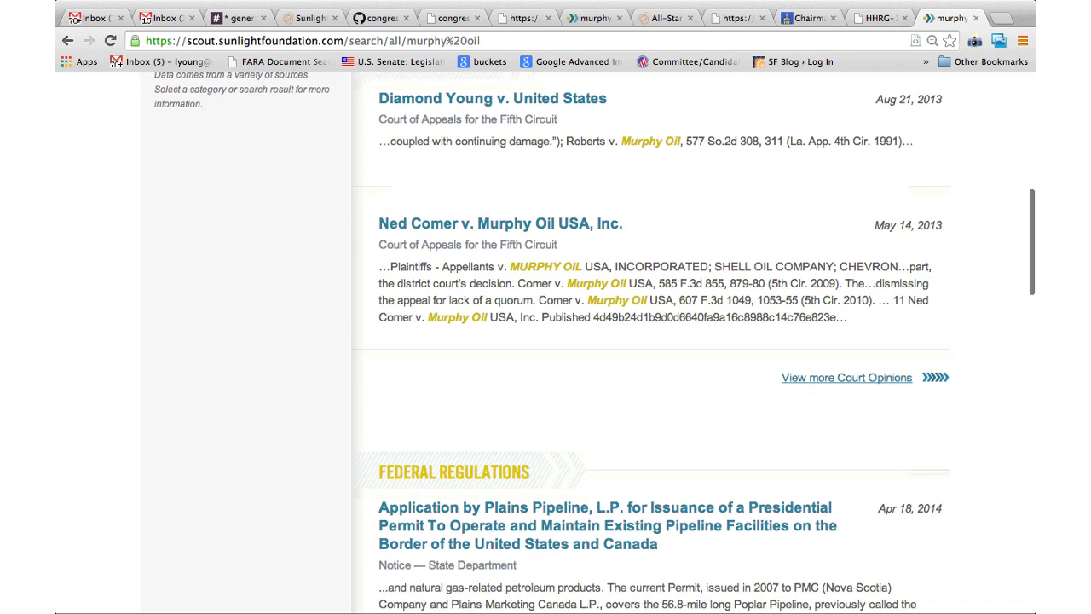
{"action": "scroll", "coordinate": [594, 341], "scroll_direction": "down", "scroll_amount": 3}
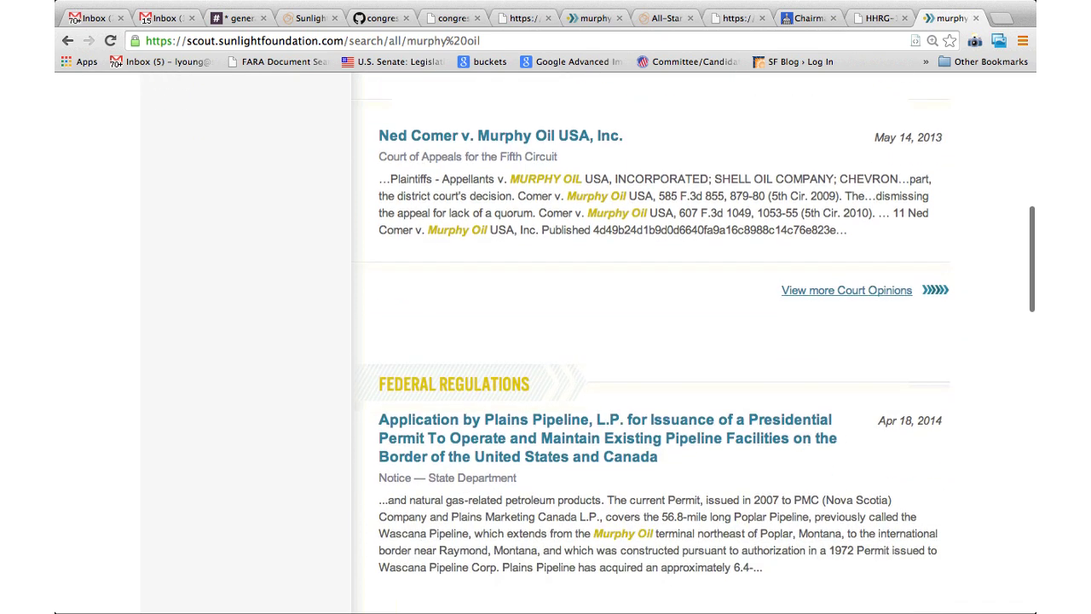
{"action": "scroll", "coordinate": [594, 341], "scroll_direction": "up", "scroll_amount": 3}
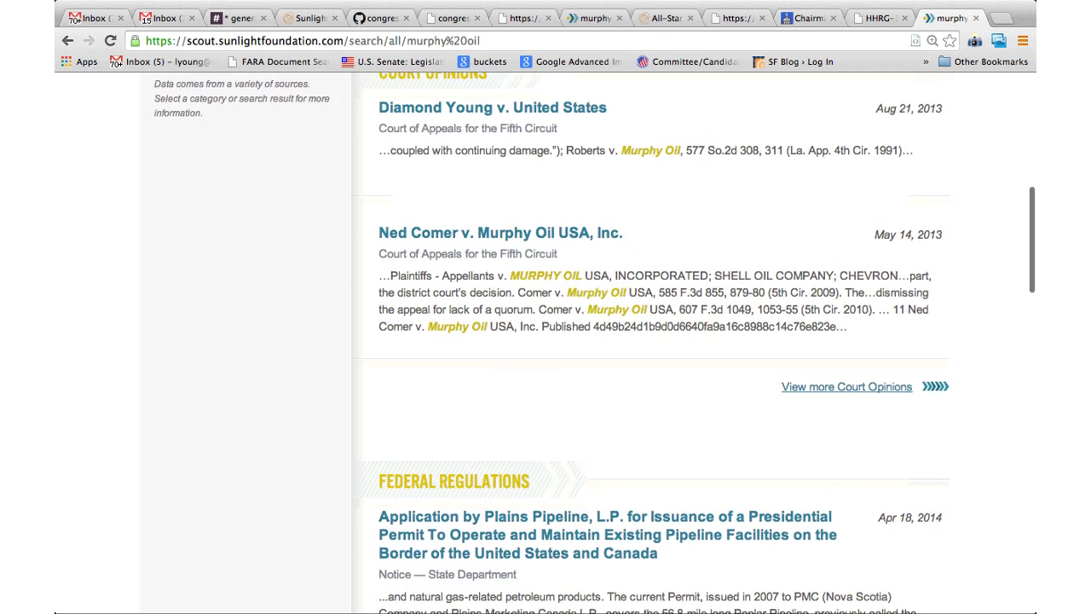
{"action": "scroll", "coordinate": [594, 341], "scroll_direction": "up", "scroll_amount": 1}
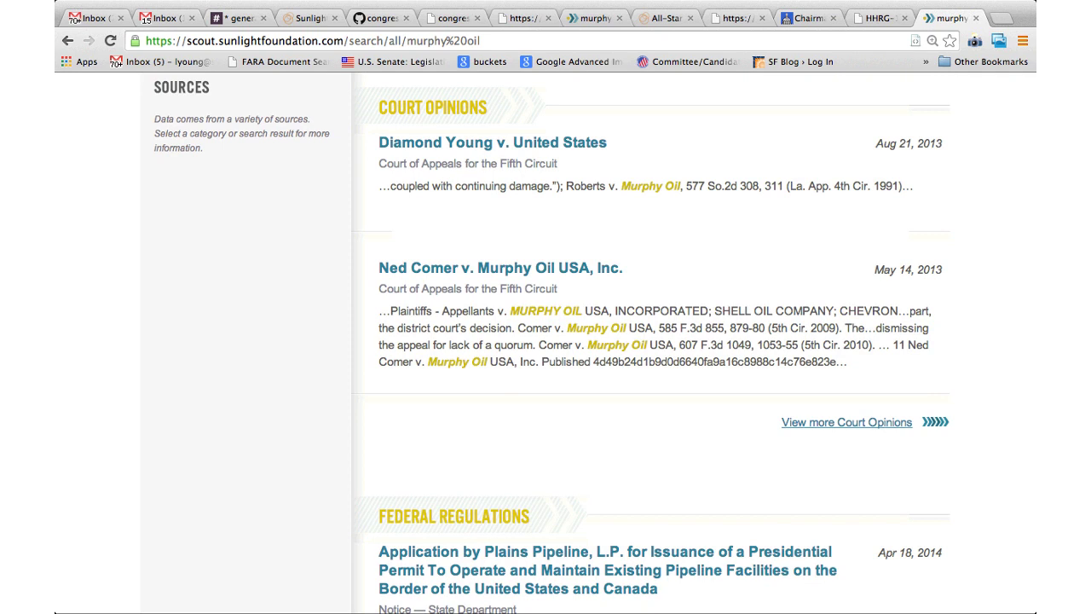
{"action": "scroll", "coordinate": [595, 341], "scroll_direction": "down", "scroll_amount": 1}
{"action": "scroll", "coordinate": [239, 190], "scroll_direction": "down", "scroll_amount": 2}
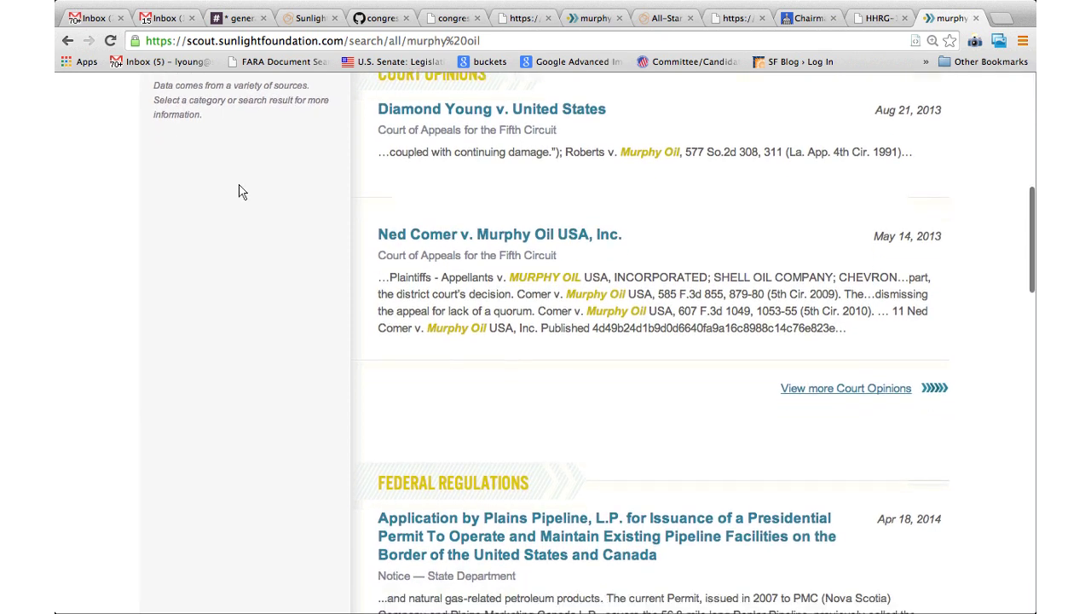
{"action": "scroll", "coordinate": [239, 191], "scroll_direction": "up", "scroll_amount": 1}
{"action": "scroll", "coordinate": [239, 191], "scroll_direction": "down", "scroll_amount": 5}
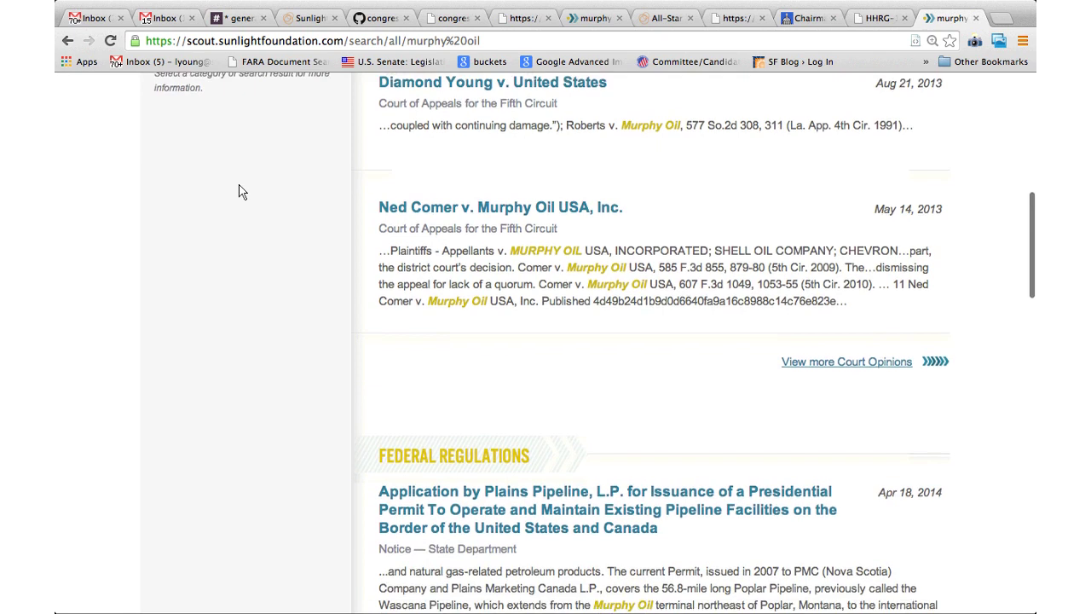
{"action": "scroll", "coordinate": [239, 191], "scroll_direction": "down", "scroll_amount": 3}
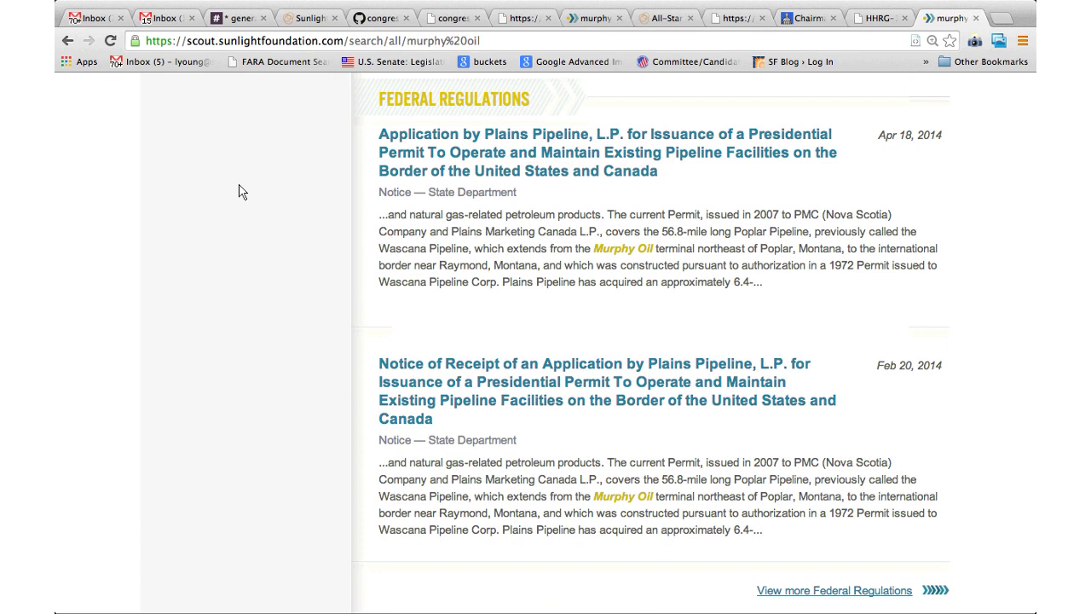
{"action": "scroll", "coordinate": [239, 192], "scroll_direction": "down", "scroll_amount": 1}
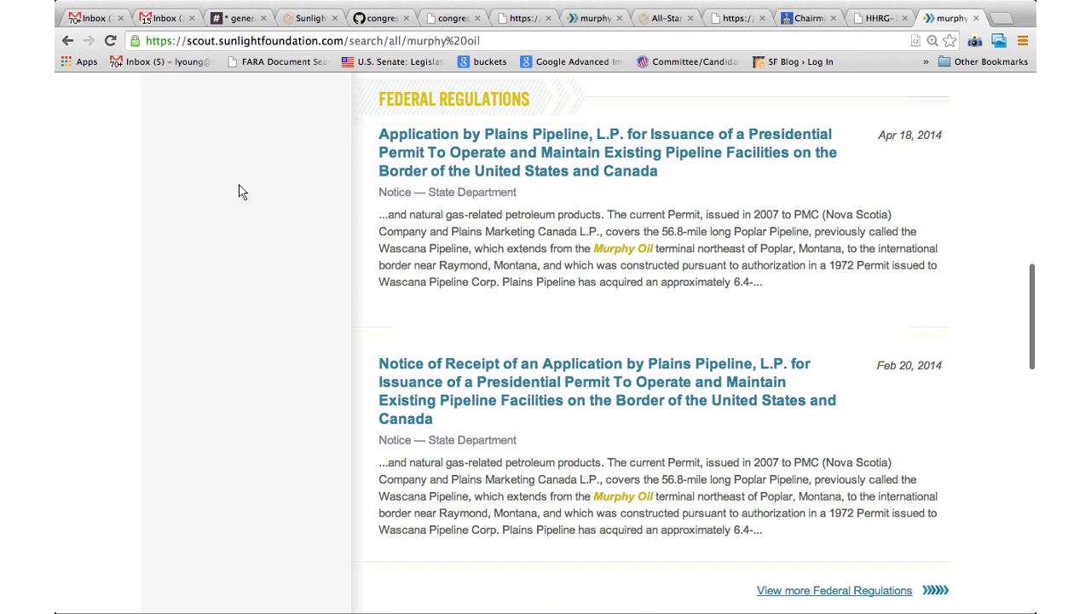
Step: Examine the Federal Regulations entries on Plains Pipeline and the State Bills section in the Murphy Oil results
{"action": "scroll", "coordinate": [239, 192], "scroll_direction": "down", "scroll_amount": 1}
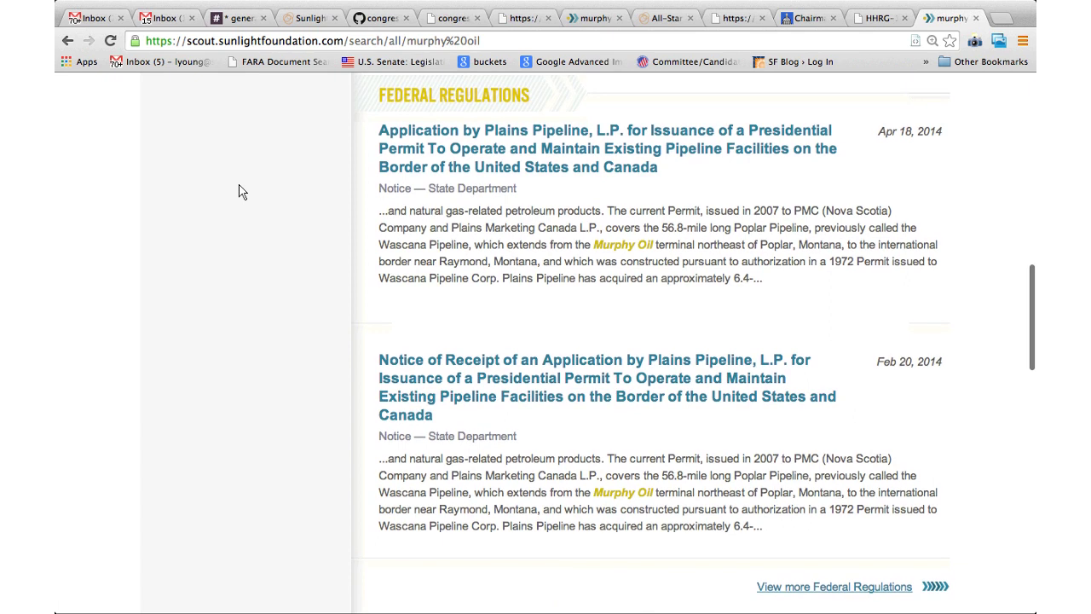
{"action": "scroll", "coordinate": [239, 192], "scroll_direction": "down", "scroll_amount": 2}
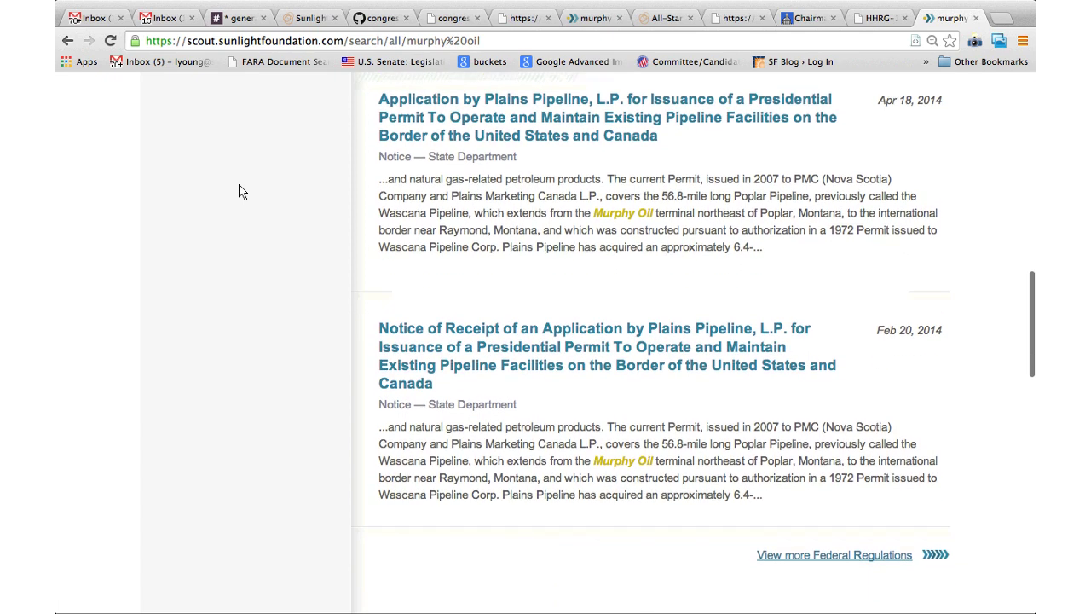
{"action": "scroll", "coordinate": [239, 192], "scroll_direction": "down", "scroll_amount": 1}
{"action": "scroll", "coordinate": [239, 192], "scroll_direction": "down", "scroll_amount": 3}
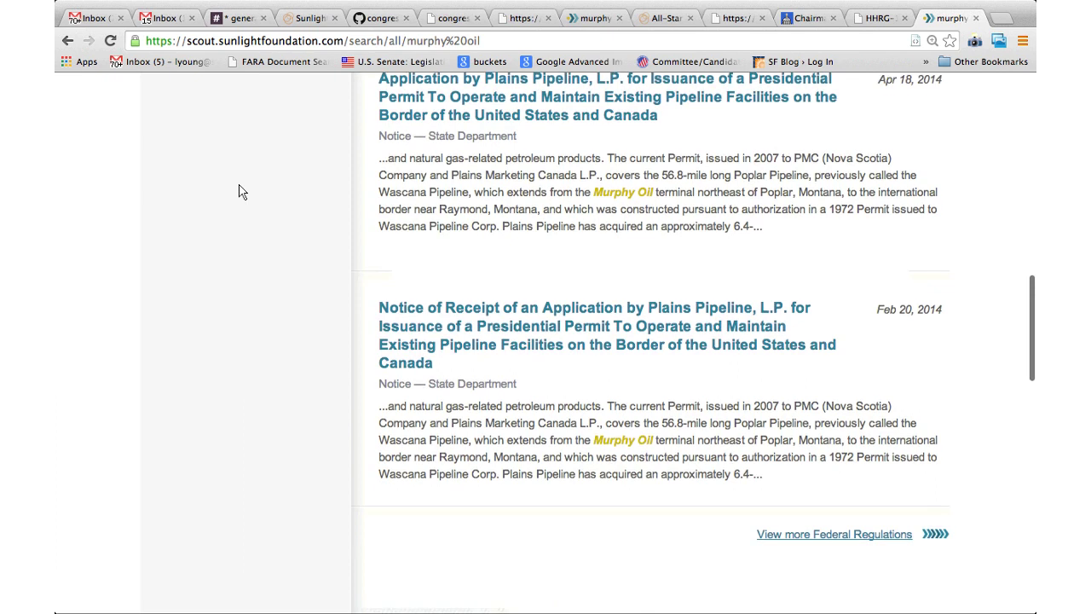
{"action": "scroll", "coordinate": [242, 192], "scroll_direction": "down", "scroll_amount": 5}
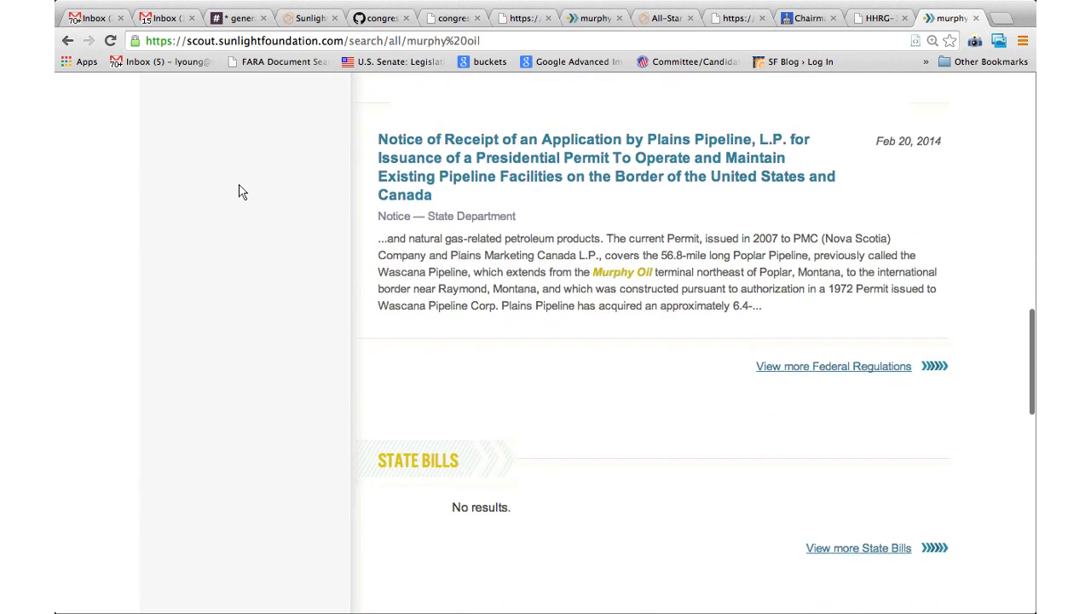
{"action": "scroll", "coordinate": [242, 192], "scroll_direction": "down", "scroll_amount": 5}
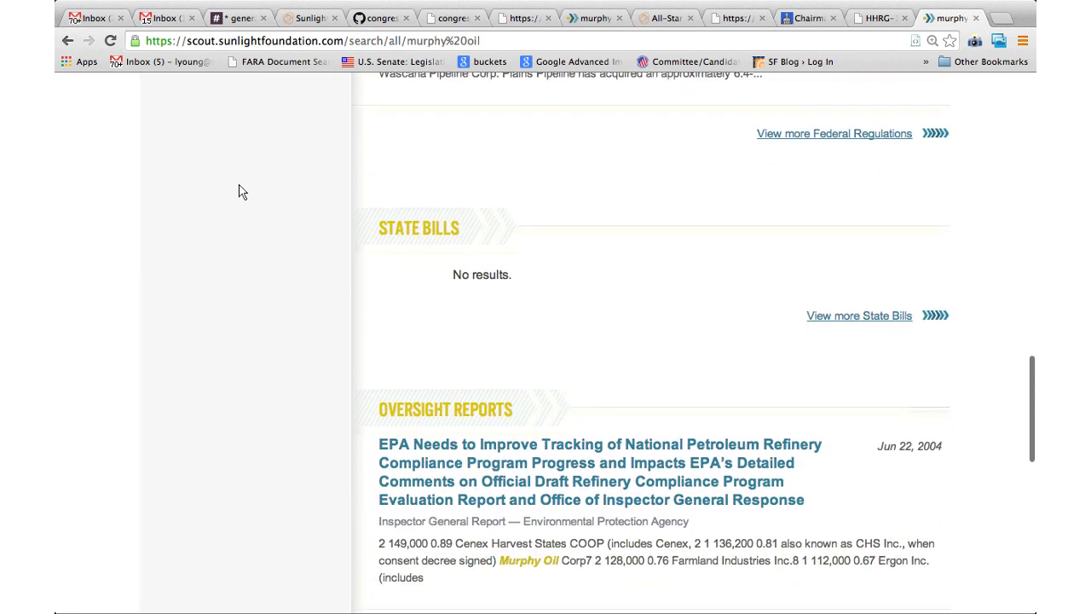
{"action": "scroll", "coordinate": [239, 192], "scroll_direction": "down", "scroll_amount": 2}
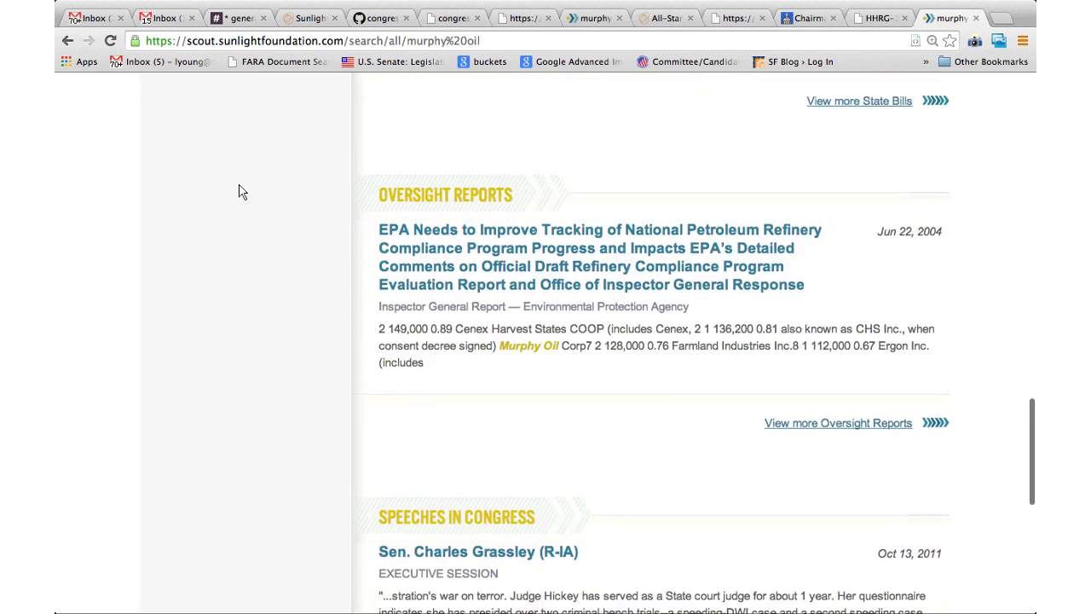
{"action": "scroll", "coordinate": [239, 192], "scroll_direction": "up", "scroll_amount": 9}
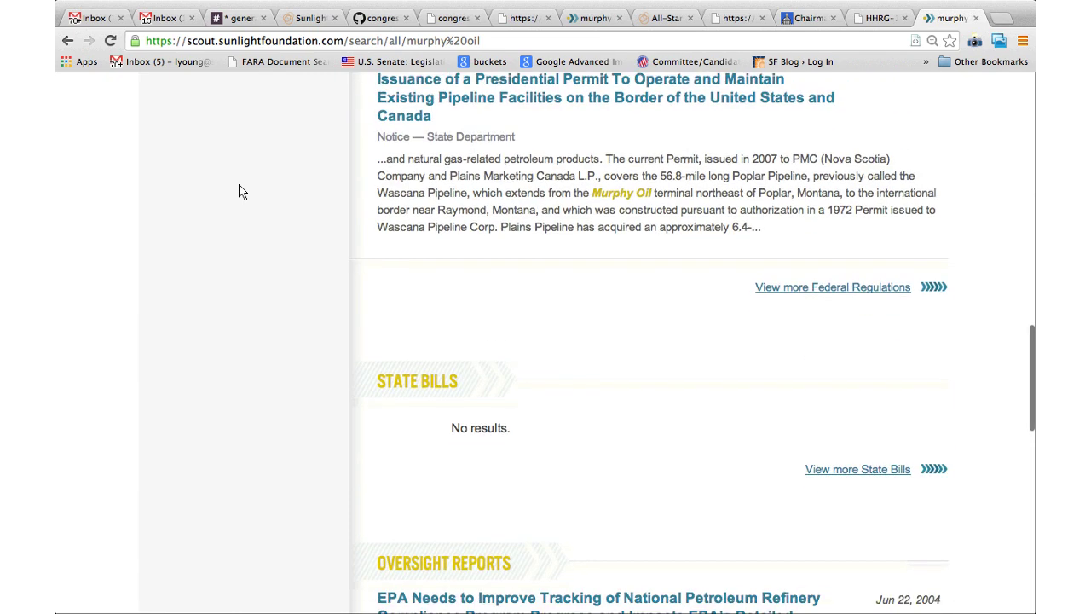
{"action": "scroll", "coordinate": [242, 192], "scroll_direction": "down", "scroll_amount": 1}
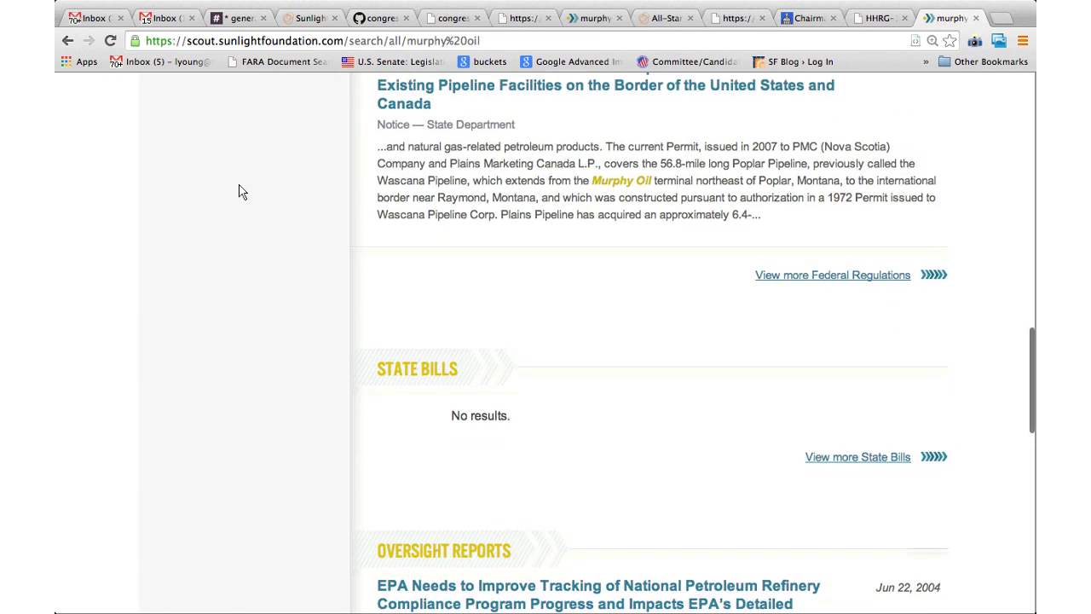
{"action": "scroll", "coordinate": [239, 191], "scroll_direction": "left", "scroll_amount": 1}
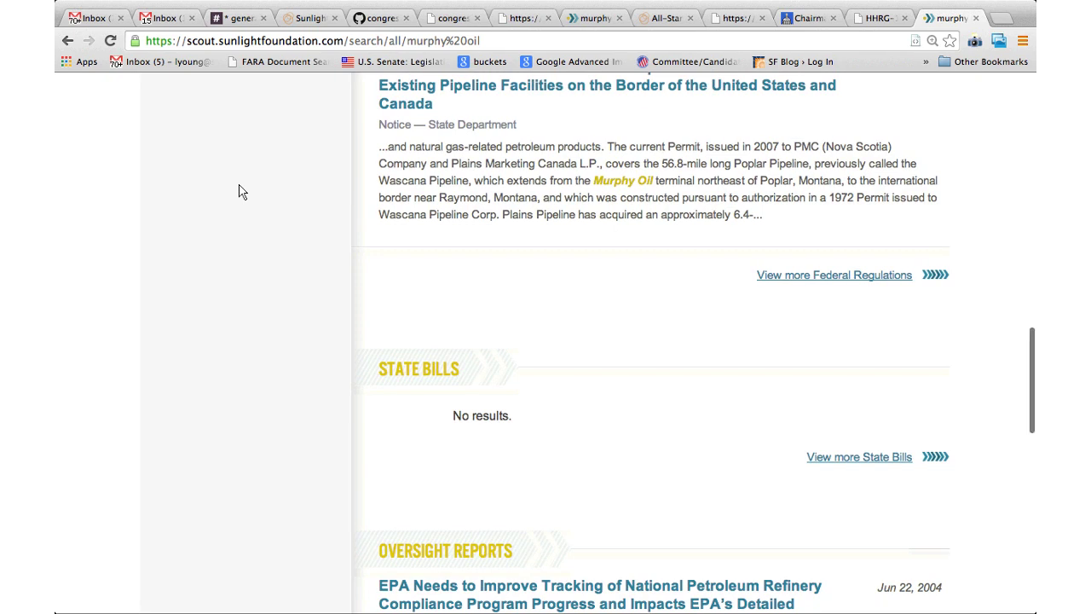
{"action": "scroll", "coordinate": [239, 192], "scroll_direction": "down", "scroll_amount": 4}
Step: Read the Murphy Oil mentions under Oversight Reports and Speeches in Congress, and return to the start of the results
{"action": "scroll", "coordinate": [239, 192], "scroll_direction": "down", "scroll_amount": 7}
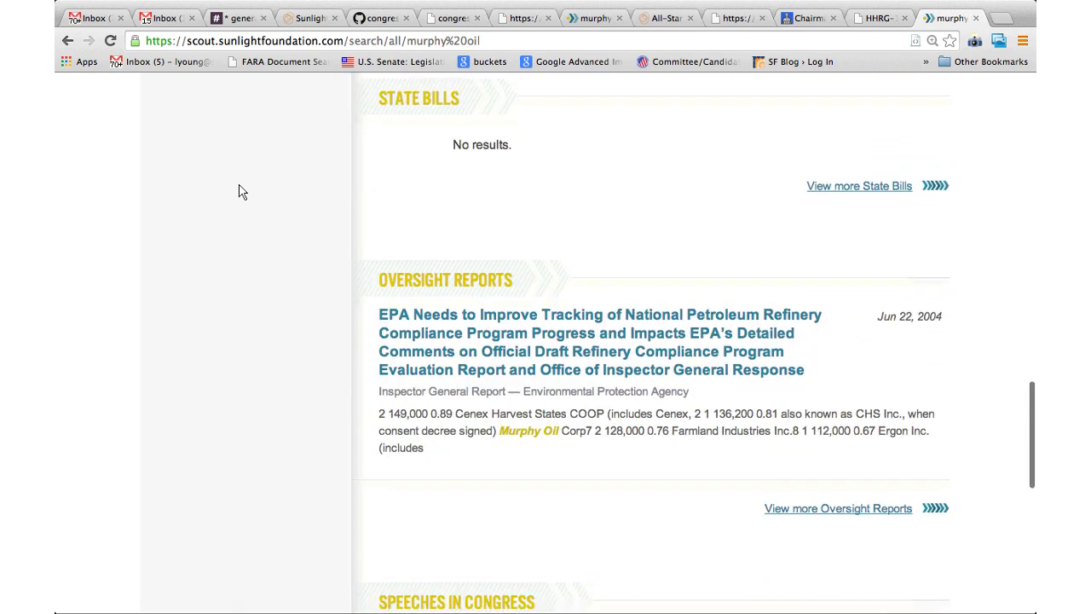
{"action": "scroll", "coordinate": [238, 192], "scroll_direction": "down", "scroll_amount": 1}
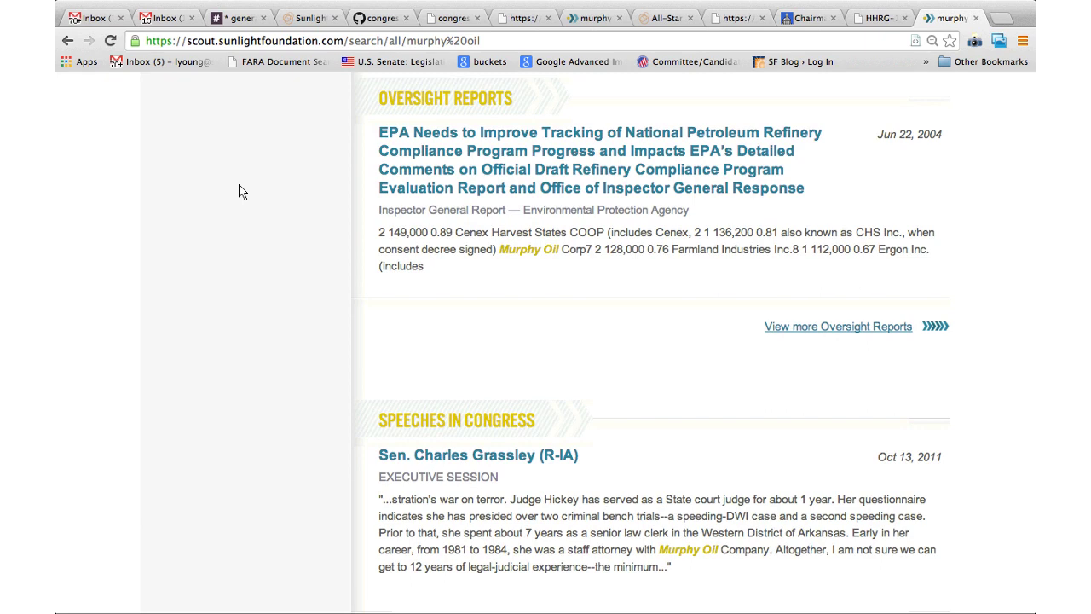
{"action": "scroll", "coordinate": [241, 191], "scroll_direction": "down", "scroll_amount": 1}
{"action": "scroll", "coordinate": [241, 191], "scroll_direction": "down", "scroll_amount": 1}
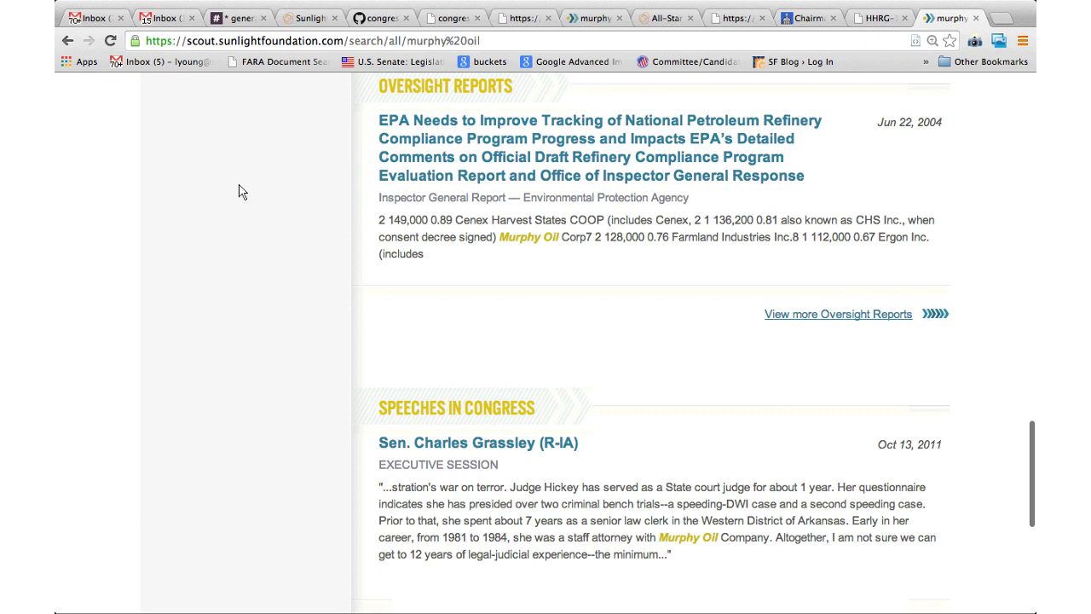
{"action": "scroll", "coordinate": [242, 192], "scroll_direction": "down", "scroll_amount": 5}
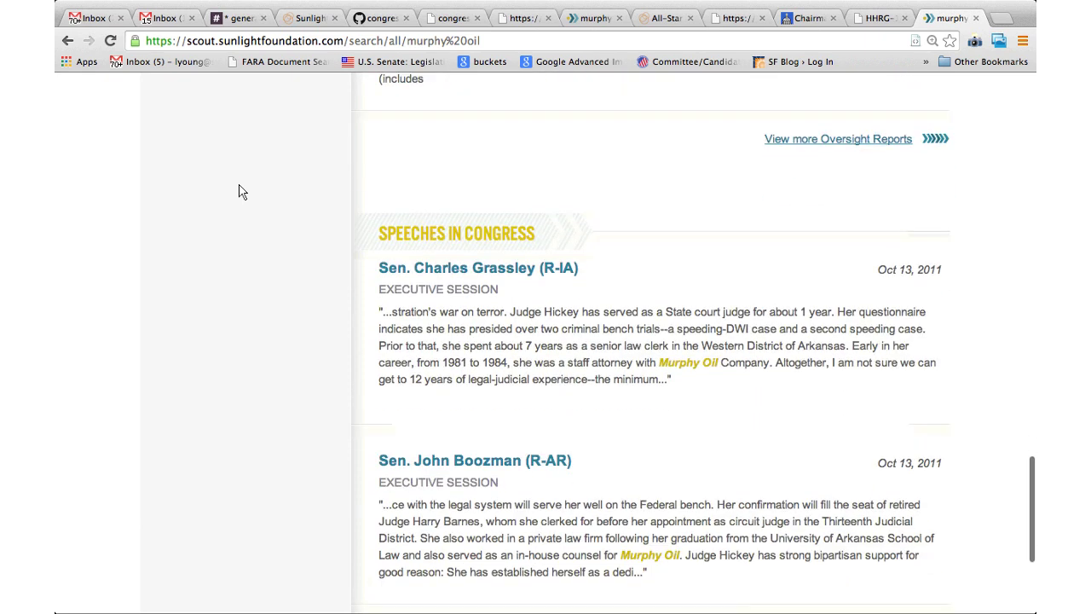
{"action": "scroll", "coordinate": [241, 192], "scroll_direction": "down", "scroll_amount": 1}
{"action": "scroll", "coordinate": [242, 192], "scroll_direction": "down", "scroll_amount": 1}
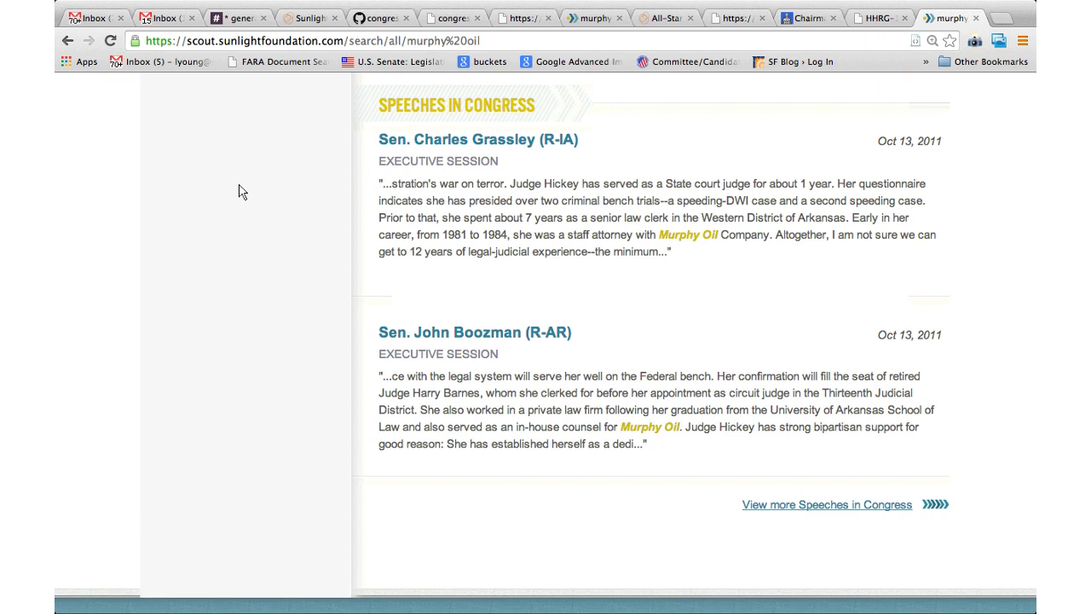
{"action": "scroll", "coordinate": [238, 192], "scroll_direction": "up", "scroll_amount": 5}
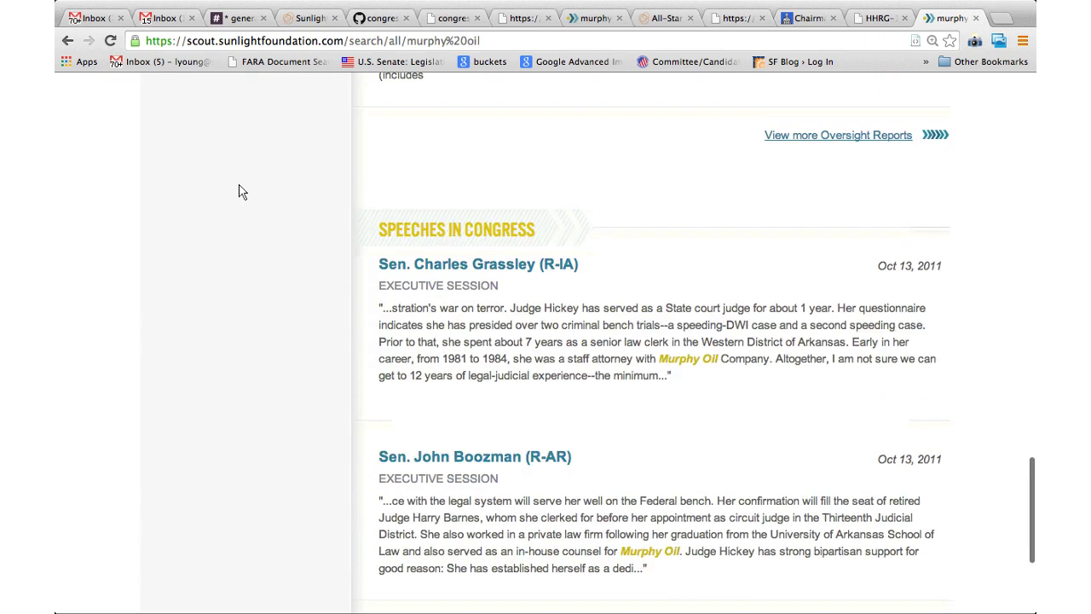
{"action": "scroll", "coordinate": [239, 191], "scroll_direction": "up", "scroll_amount": 15}
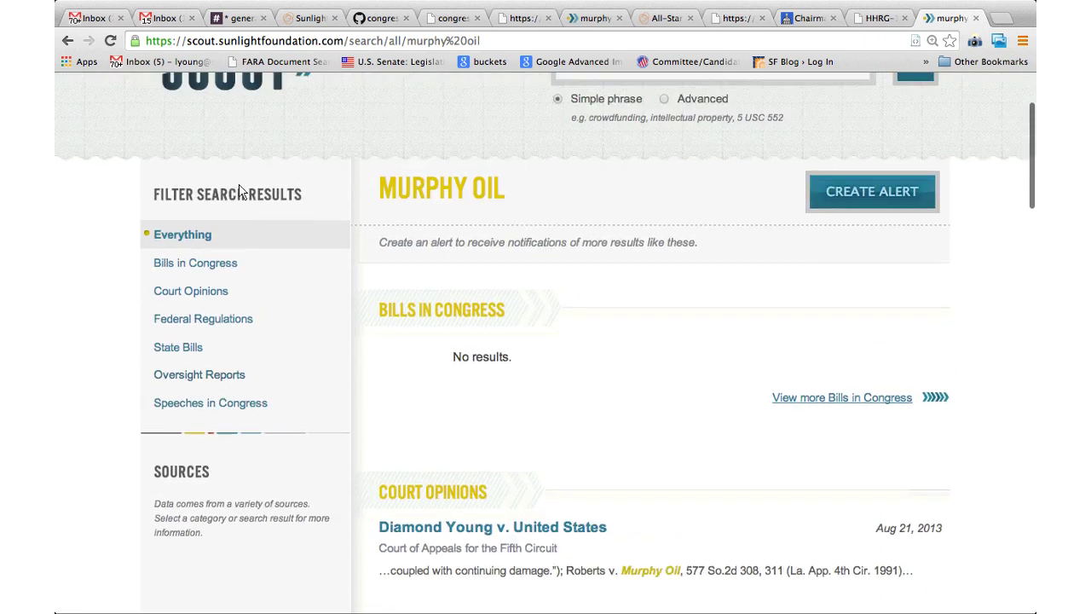
{"action": "scroll", "coordinate": [239, 192], "scroll_direction": "up", "scroll_amount": 3}
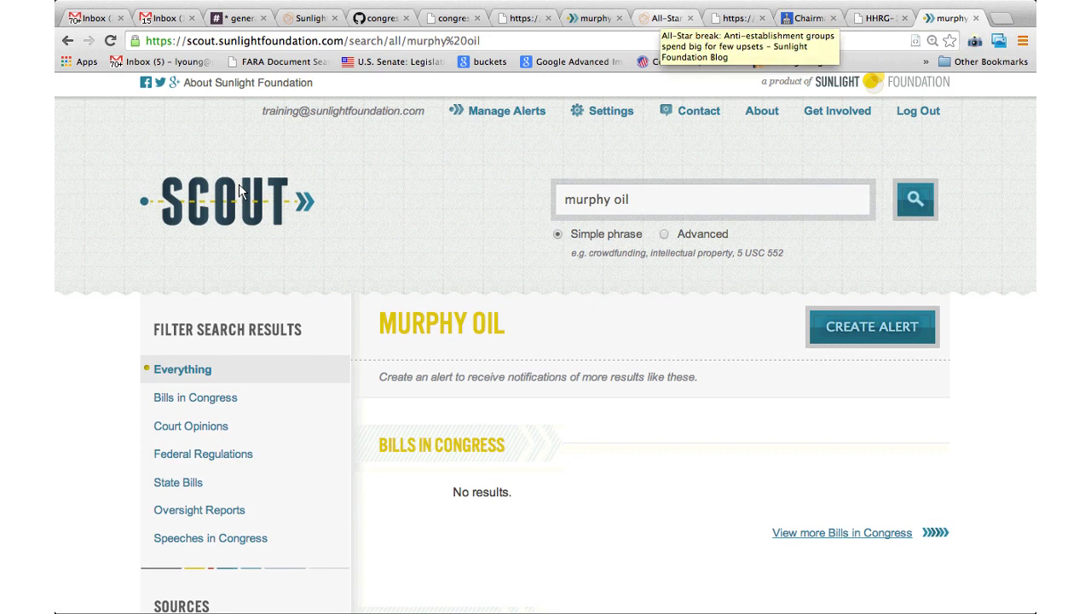
Step: Switch to the open Sunlight blog post "All-Star break: Anti-establishment groups spend big for few upsets" and select its web address
{"action": "left_click", "coordinate": [665, 18]}
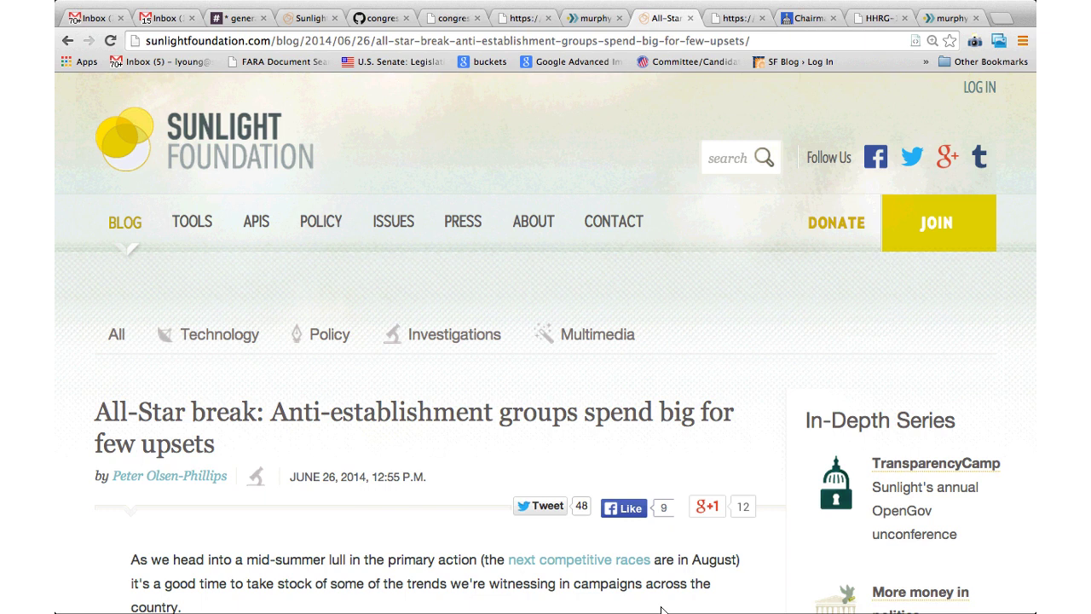
{"action": "key", "text": "super+l"}
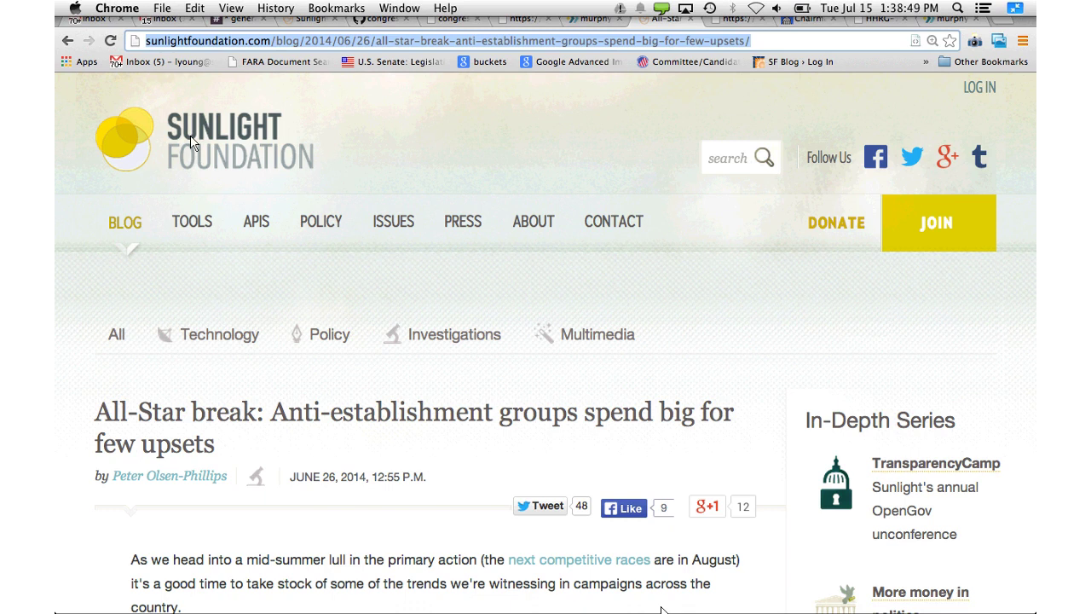
{"action": "key", "text": "ctrl+super+f"}
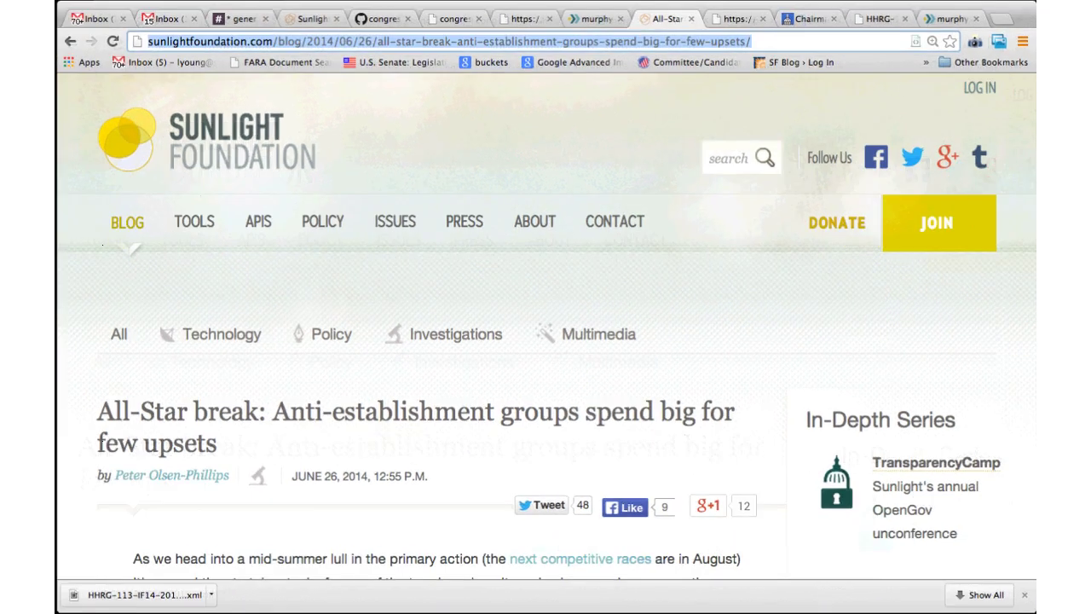
Step: Read the article as far as the chart of anti-establishment conservative groups' primary spending, and enlarge the page to 150%
{"action": "scroll", "coordinate": [575, 528], "scroll_direction": "down", "scroll_amount": 3}
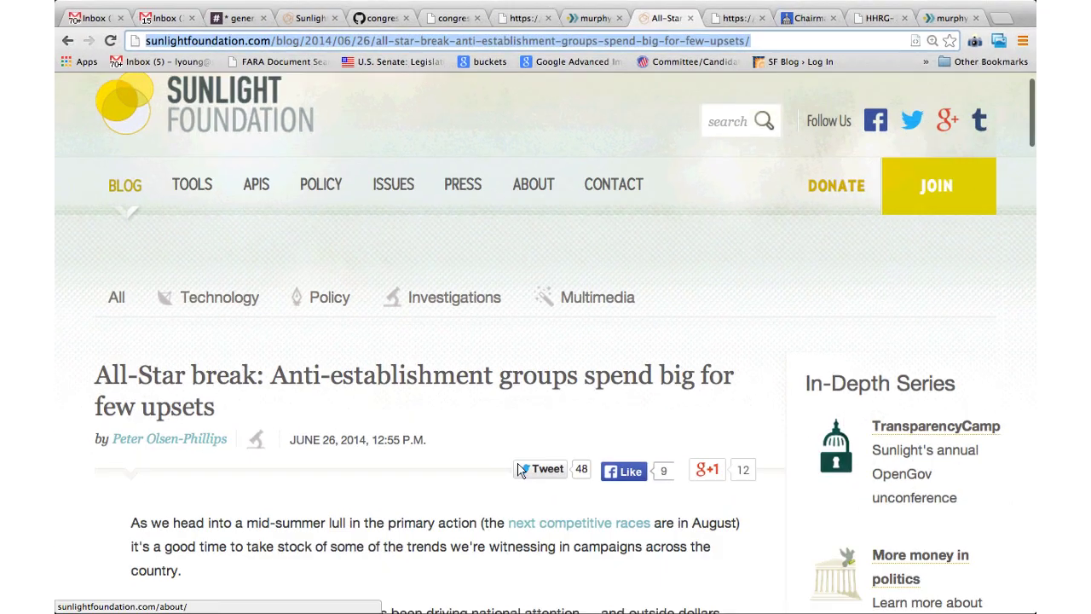
{"action": "scroll", "coordinate": [574, 528], "scroll_direction": "down", "scroll_amount": 5}
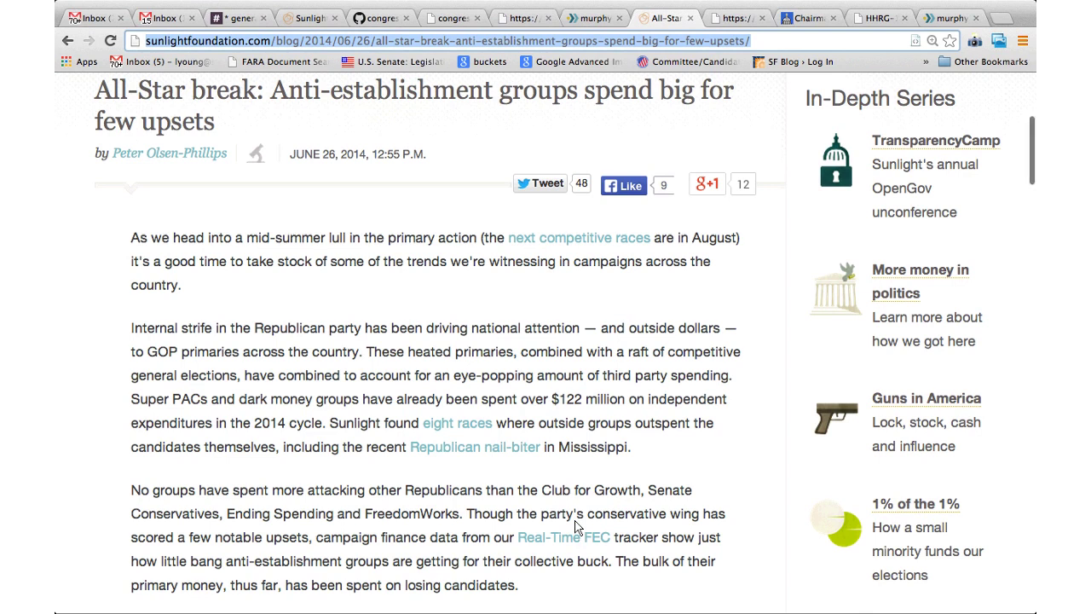
{"action": "scroll", "coordinate": [575, 526], "scroll_direction": "down", "scroll_amount": 3}
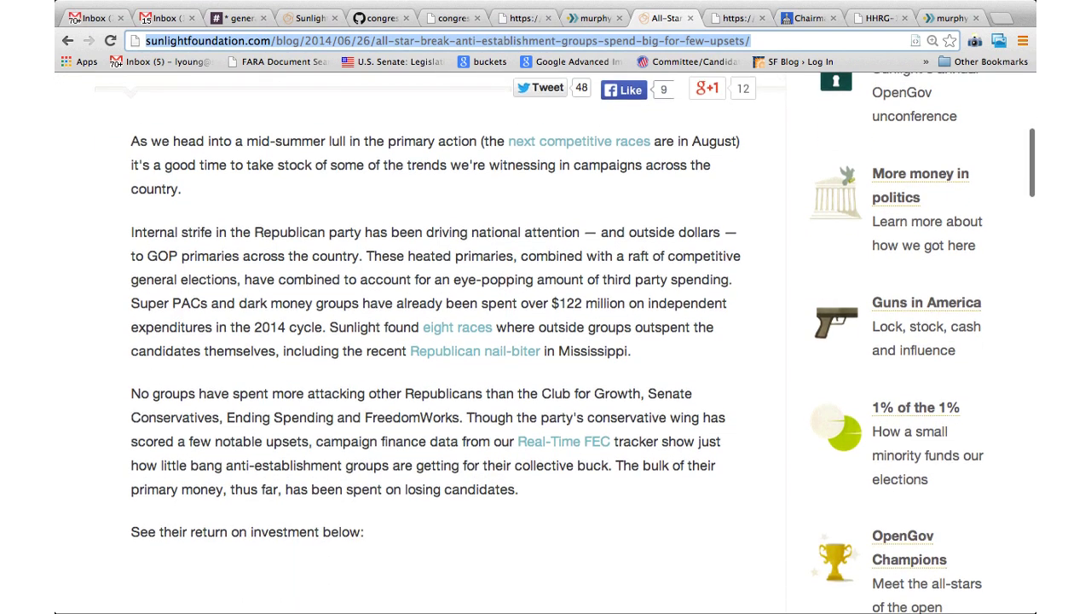
{"action": "scroll", "coordinate": [540, 343], "scroll_direction": "down", "scroll_amount": 1}
{"action": "scroll", "coordinate": [540, 342], "scroll_direction": "down", "scroll_amount": 4}
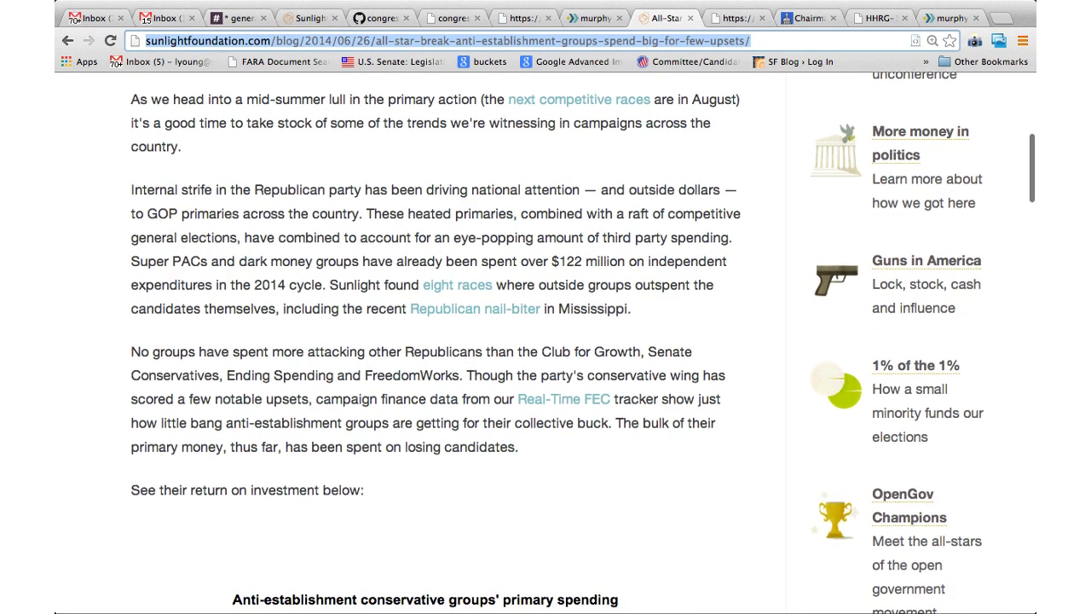
{"action": "scroll", "coordinate": [541, 343], "scroll_direction": "down", "scroll_amount": 4}
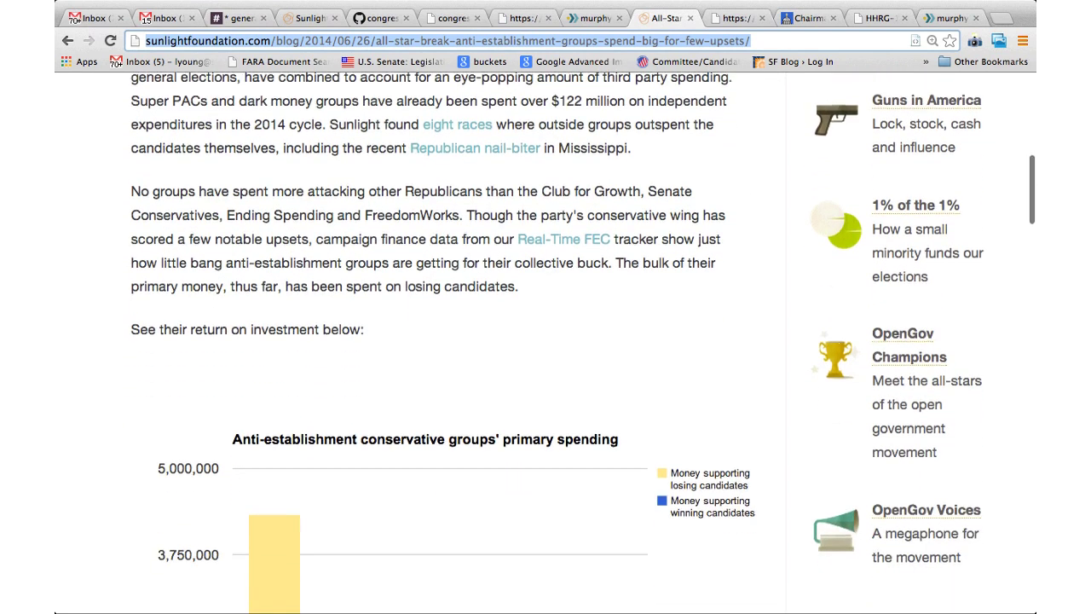
{"action": "scroll", "coordinate": [541, 343], "scroll_direction": "down", "scroll_amount": 5}
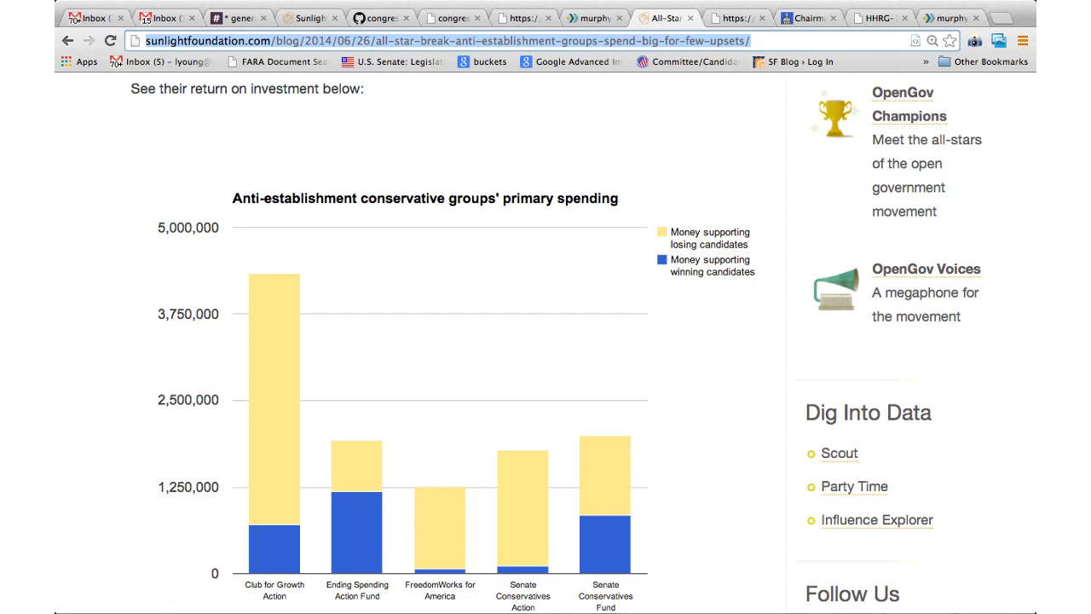
{"action": "scroll", "coordinate": [561, 341], "scroll_direction": "down", "scroll_amount": 1}
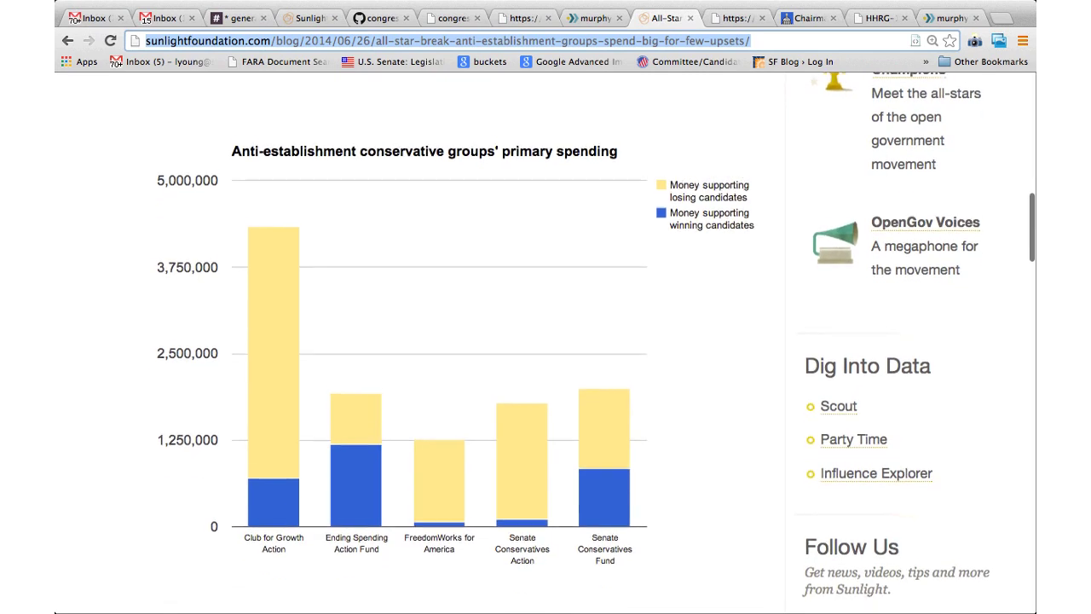
{"action": "scroll", "coordinate": [546, 341], "scroll_direction": "down", "scroll_amount": 1}
{"action": "scroll", "coordinate": [545, 341], "scroll_direction": "down", "scroll_amount": 1}
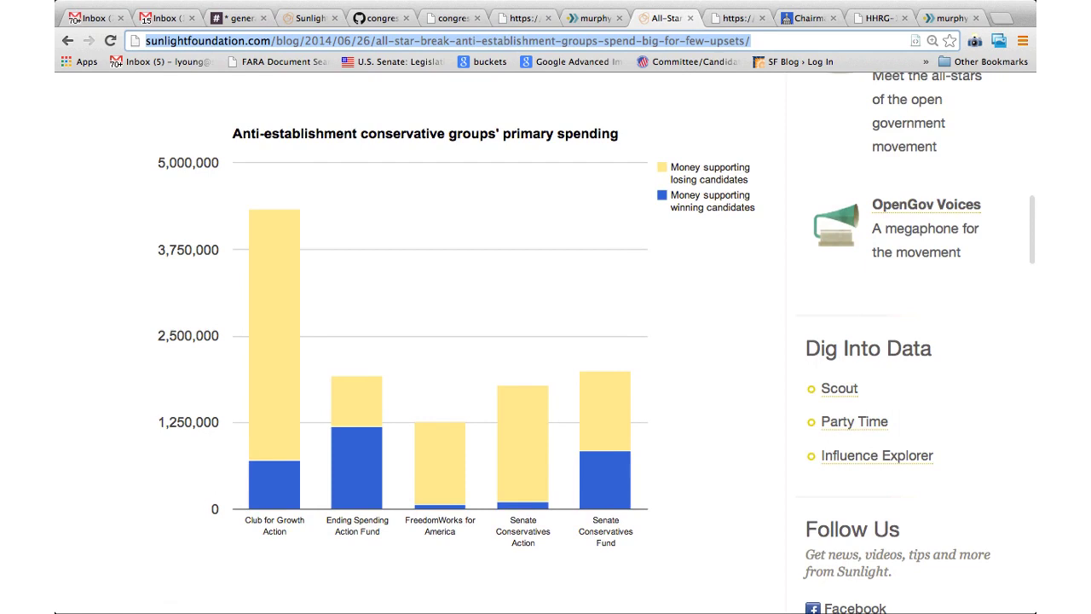
{"action": "key", "text": "super+equal"}
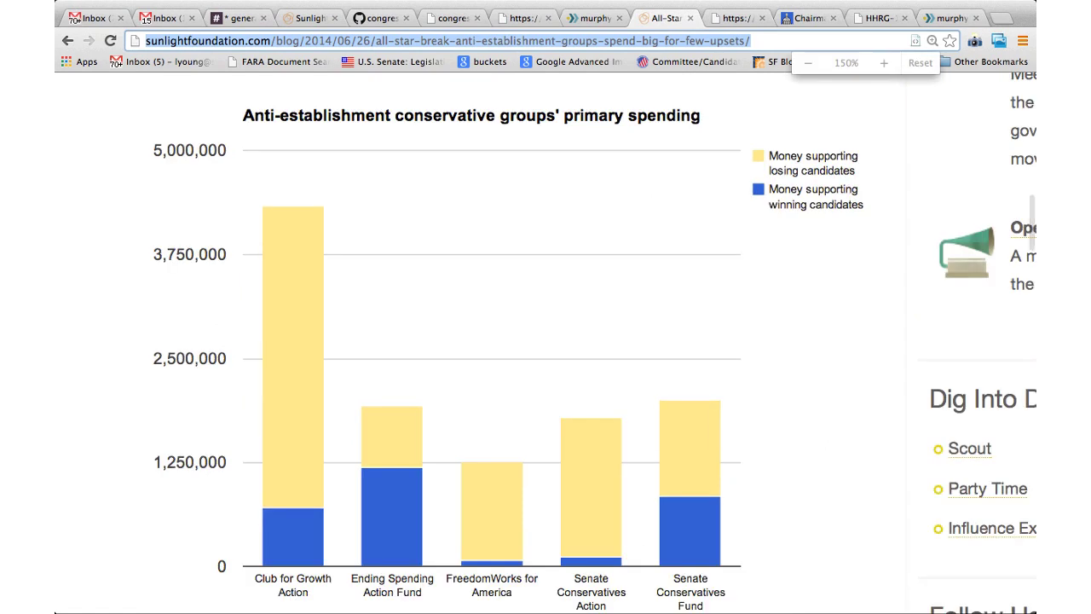
{"action": "scroll", "coordinate": [546, 341], "scroll_direction": "down", "scroll_amount": 1}
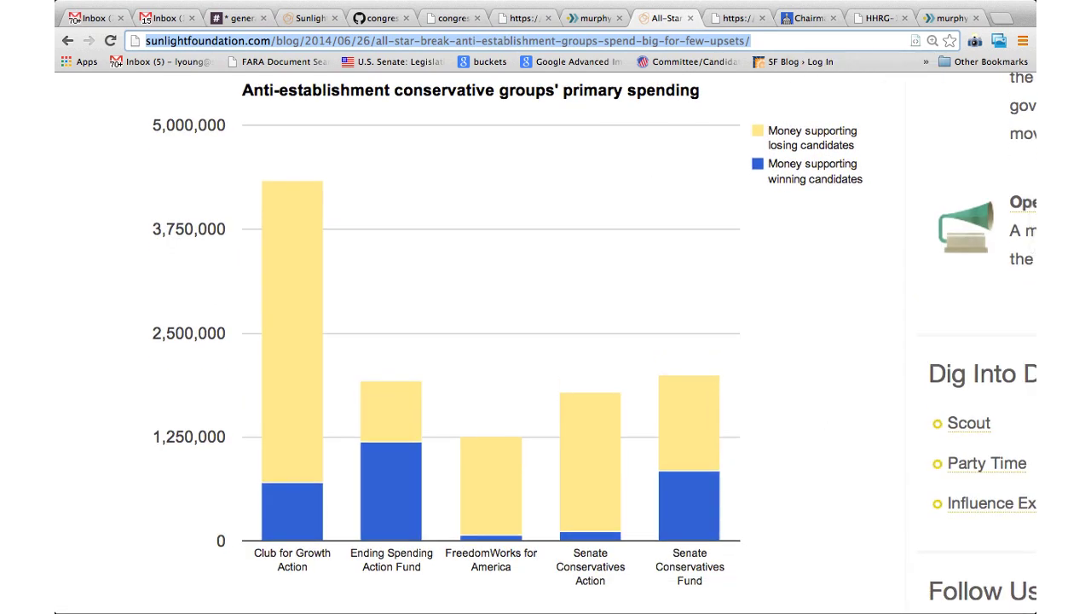